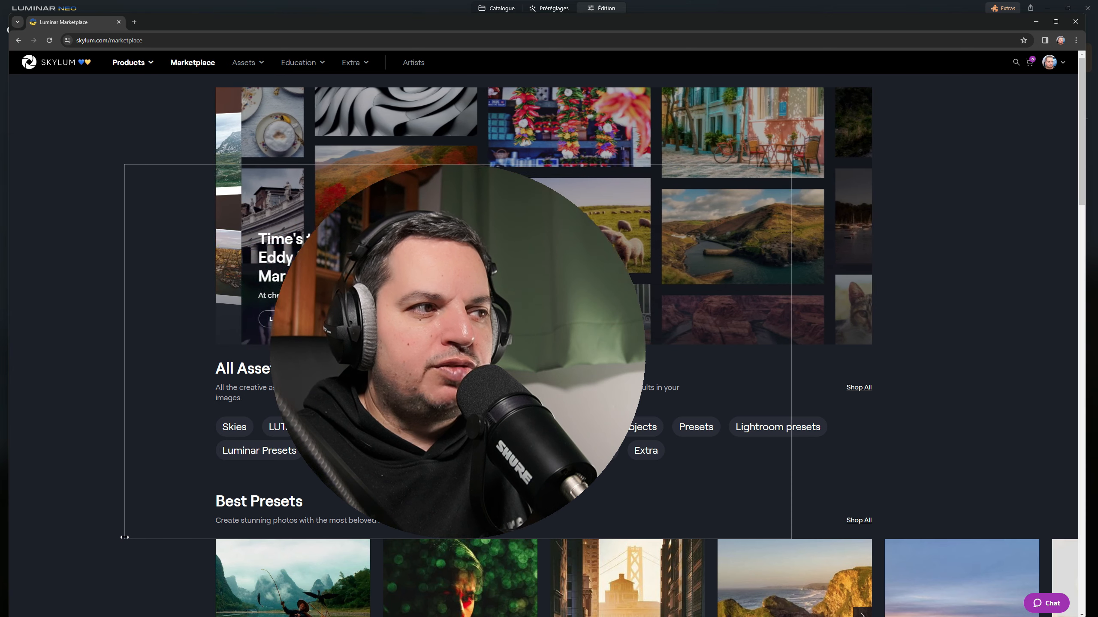
click(125, 537)
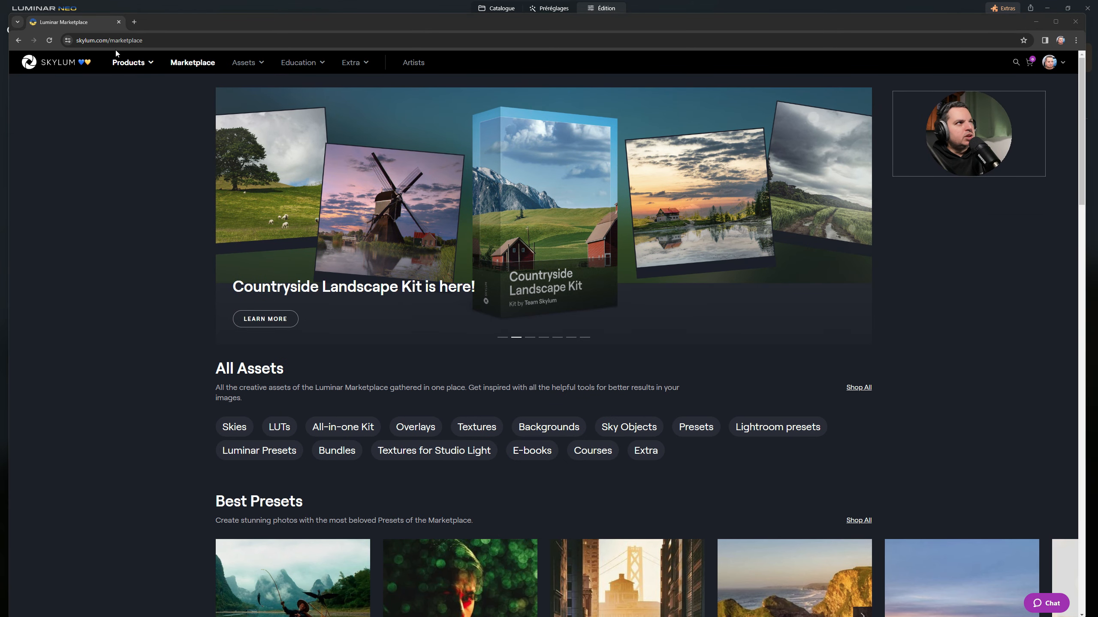
click(49, 40)
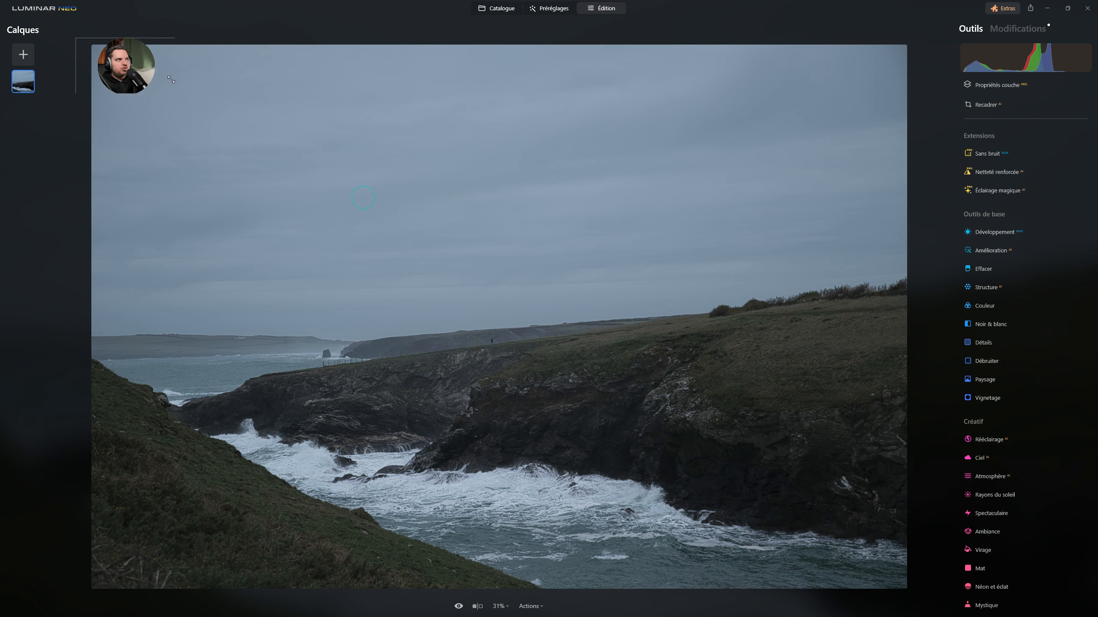
drag(171, 80, 157, 28)
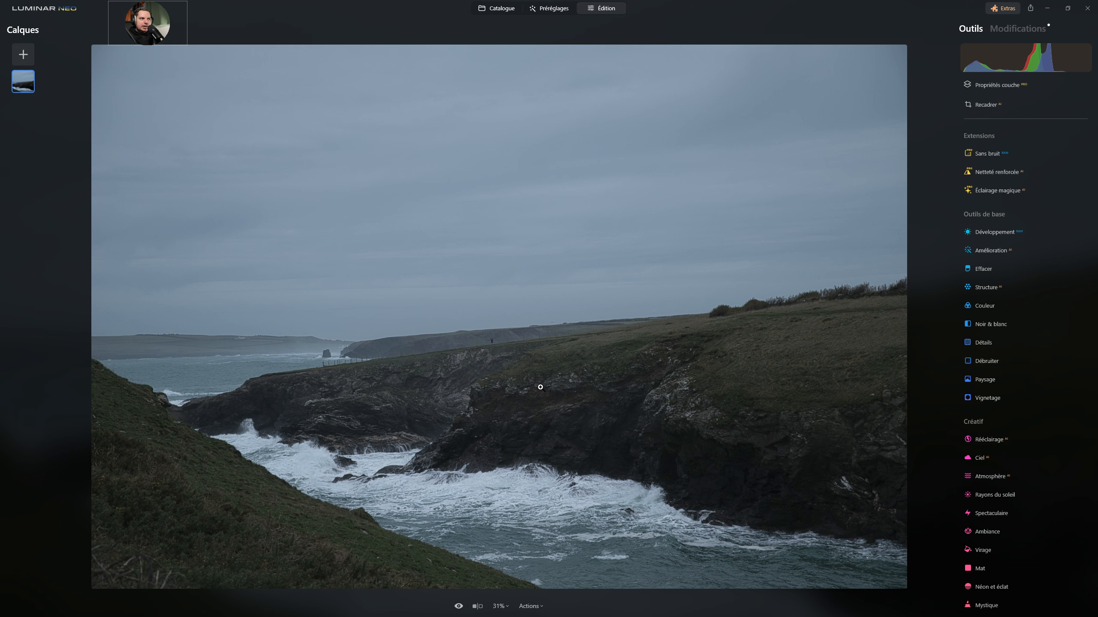
click(492, 346)
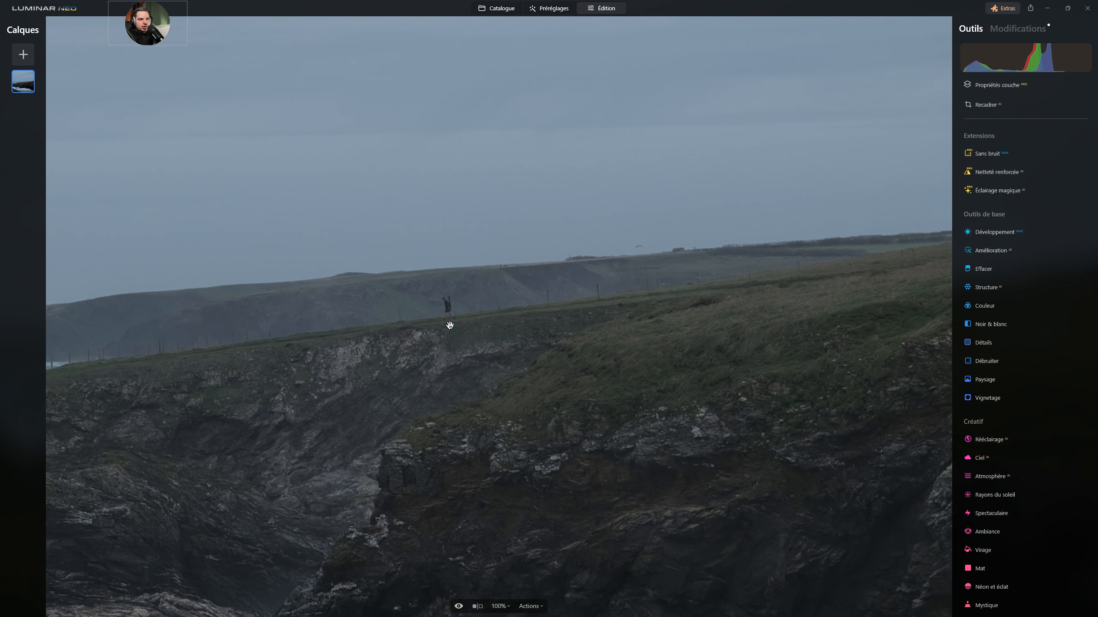
click(474, 383)
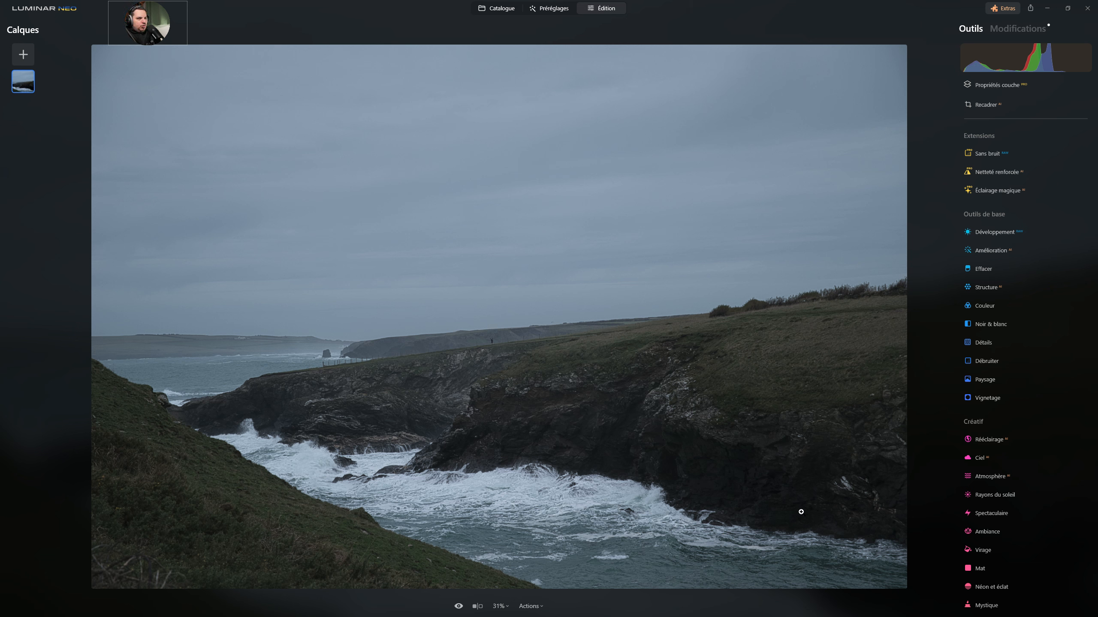
- Enable automatic distortion correction, chromatic aberration correction and Bichromie automatique in the Optique settings of Développement
click(994, 234)
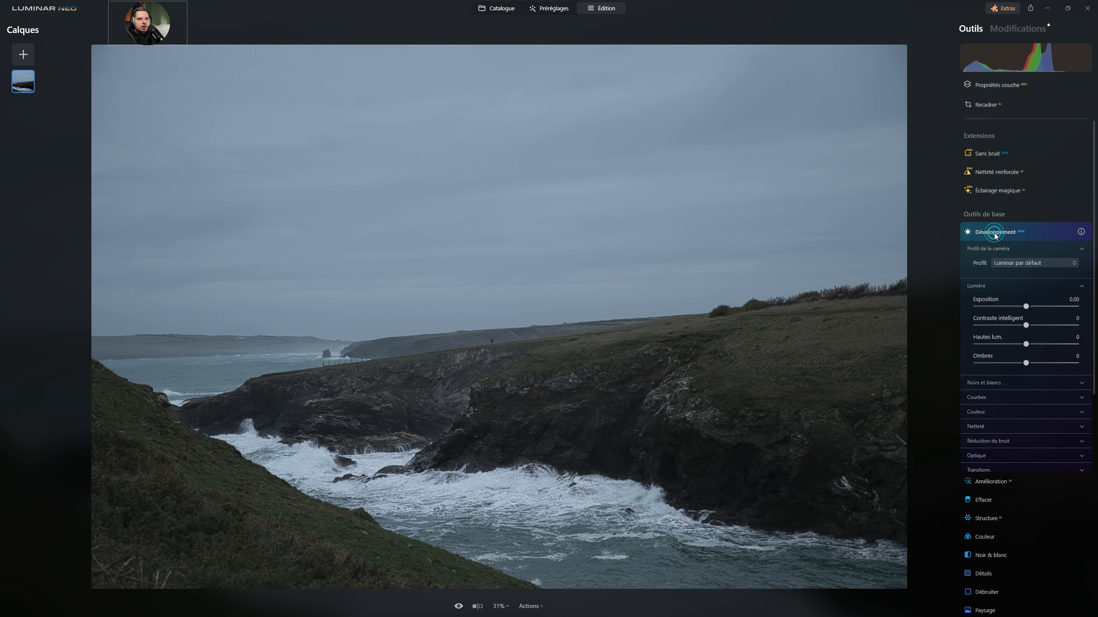
click(985, 459)
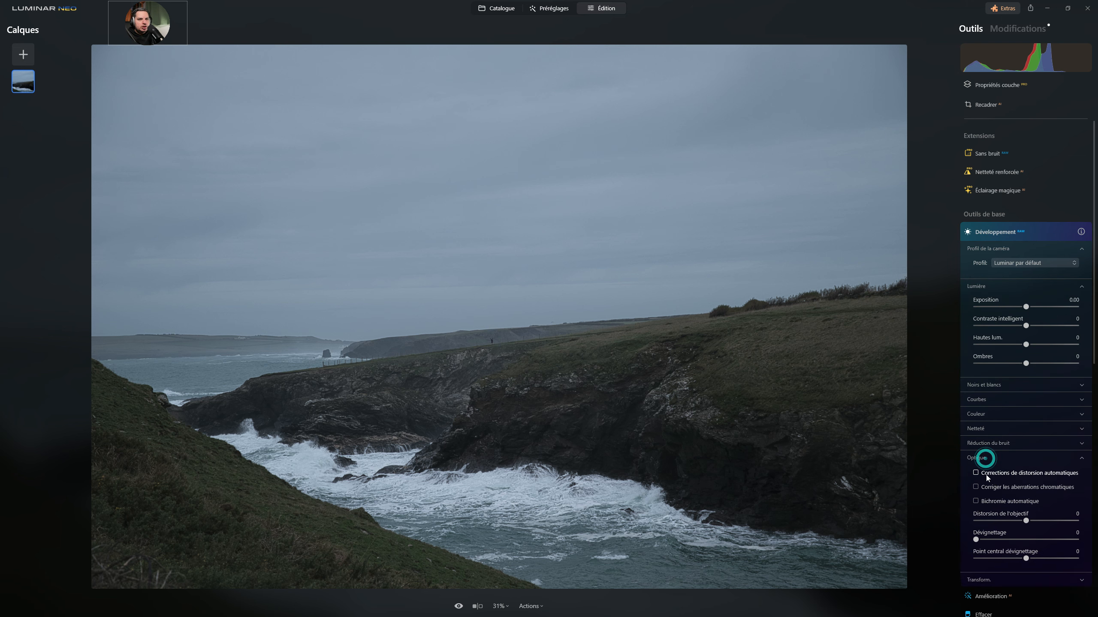
click(983, 500)
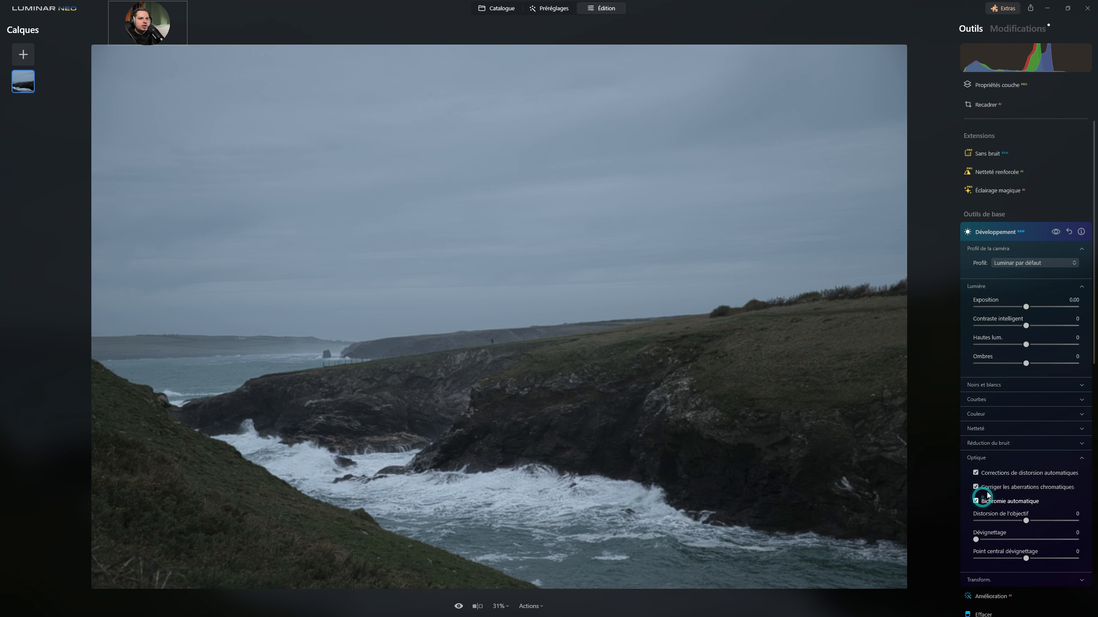
- Change the photo's camera profile to Camera Flat
click(1001, 264)
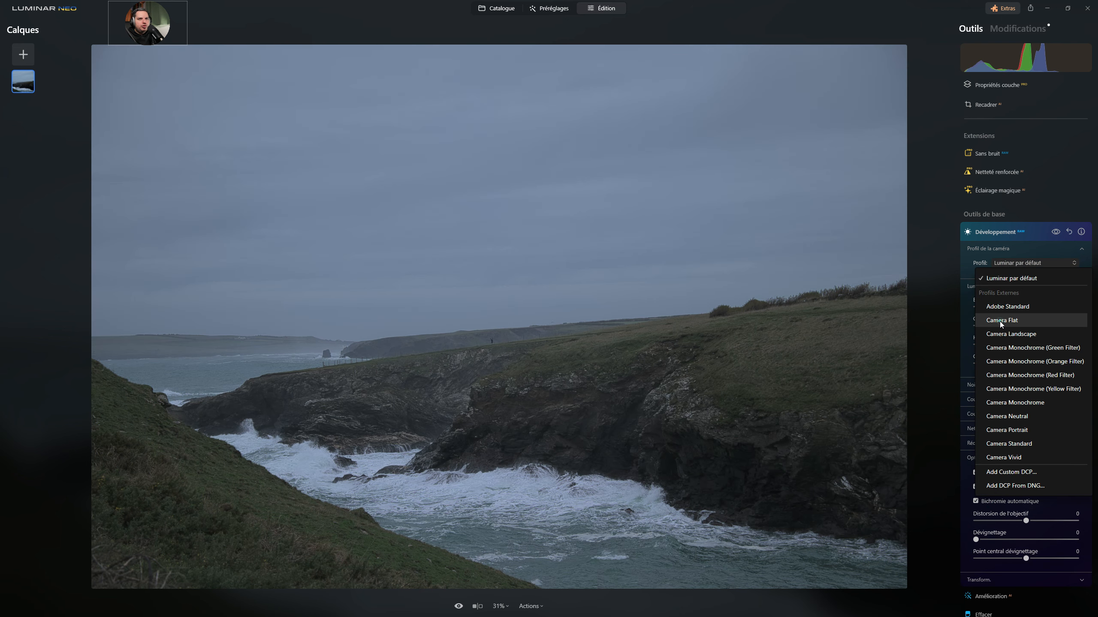
click(1000, 321)
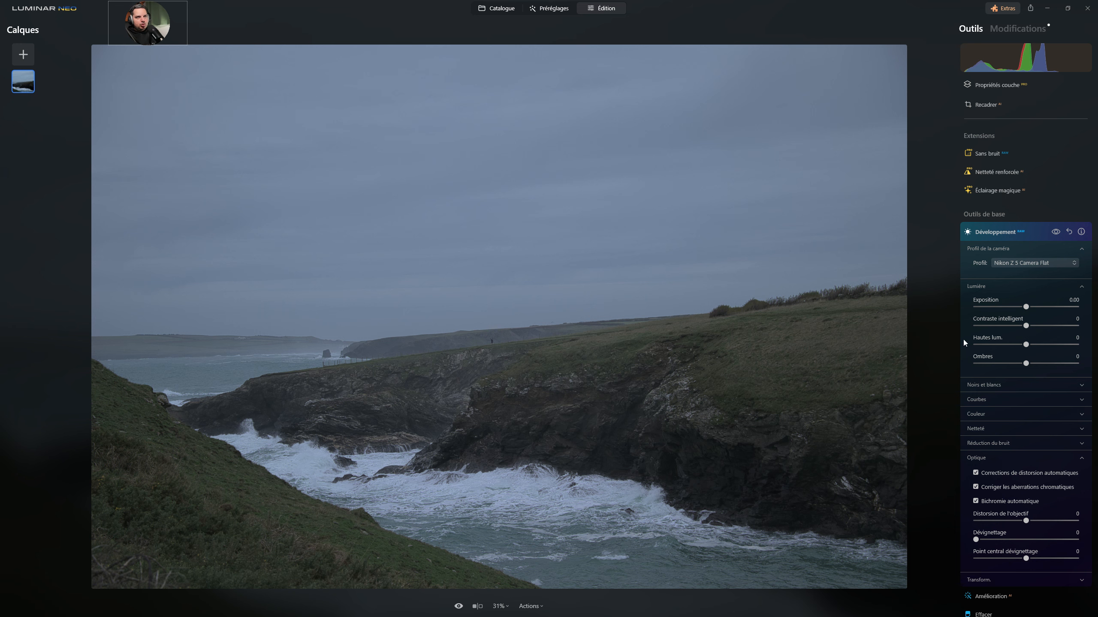
click(1022, 264)
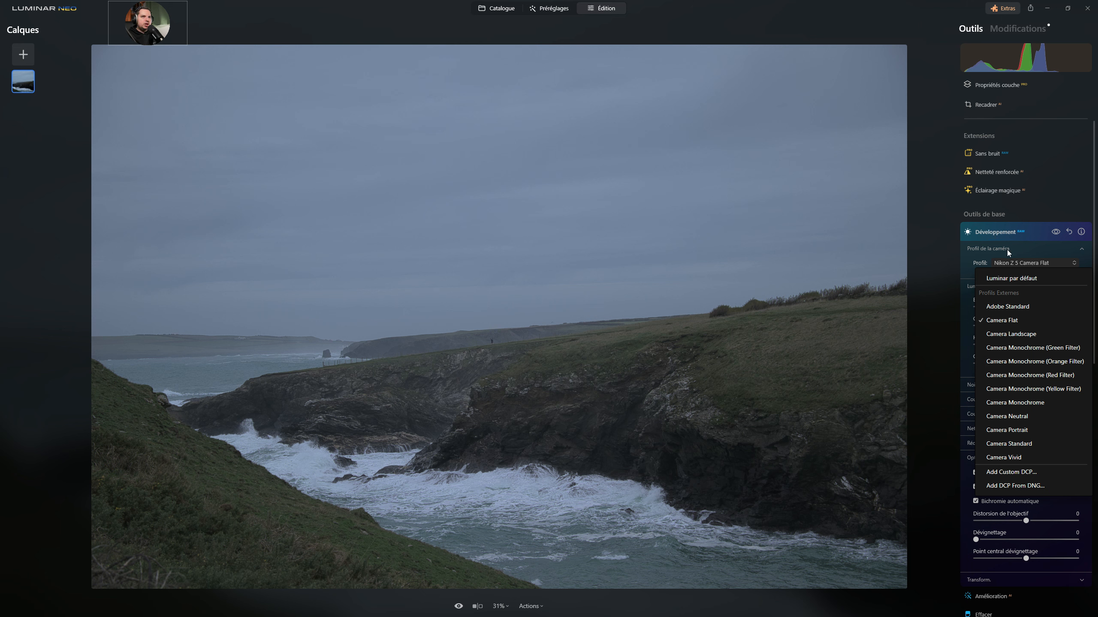
click(1016, 264)
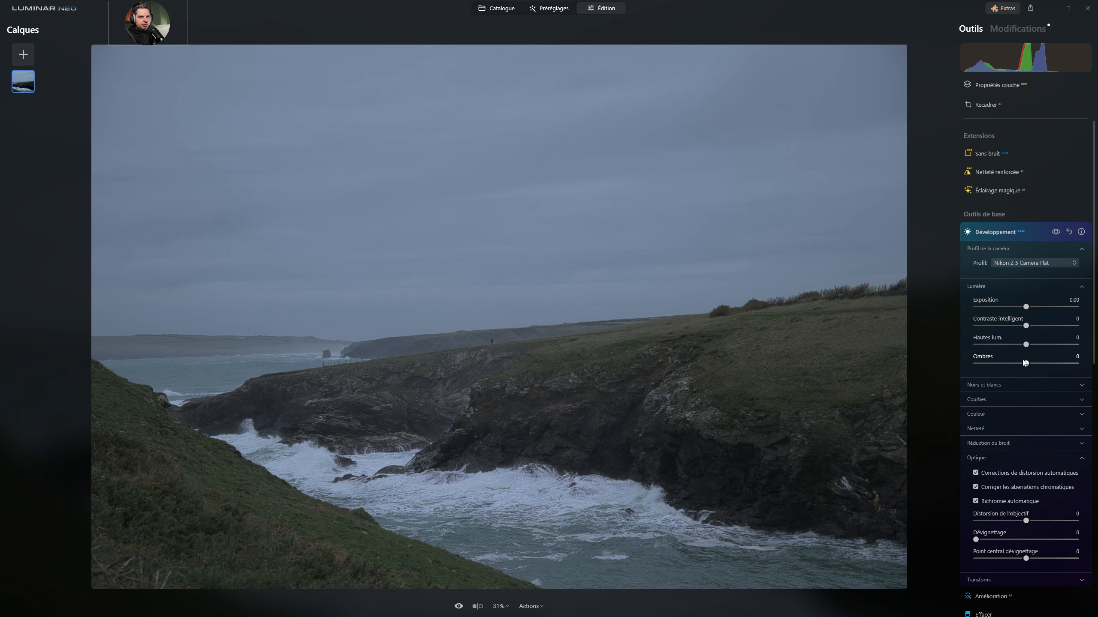
- Set Ombres to 28 and Hautes lum. to -53, comparing the photo with and without the development adjustments
drag(1027, 365, 1054, 365)
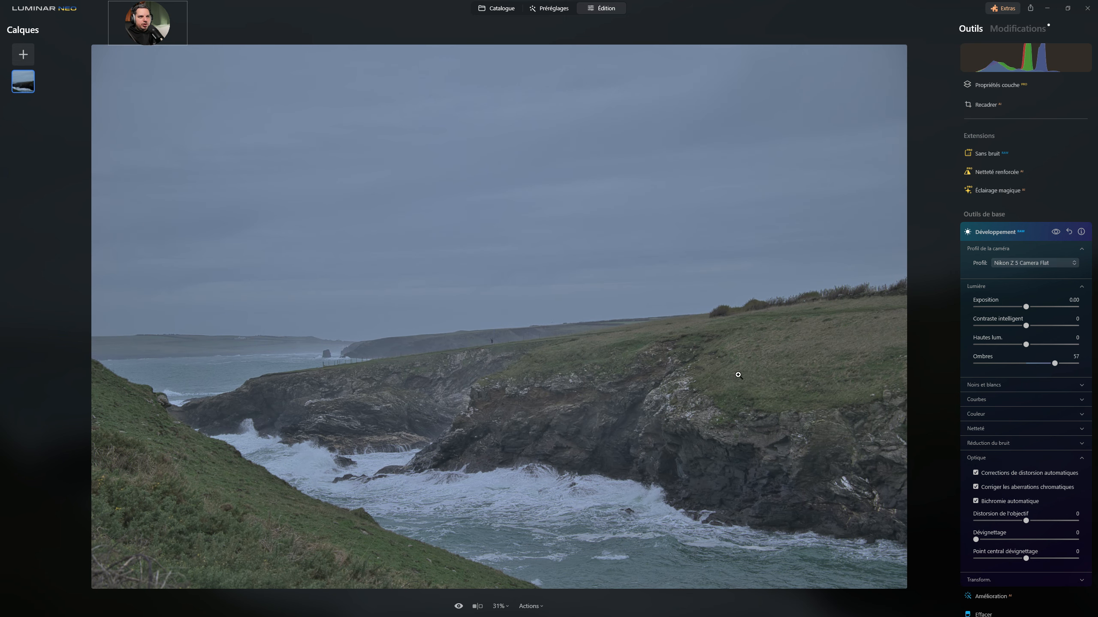
click(1055, 231)
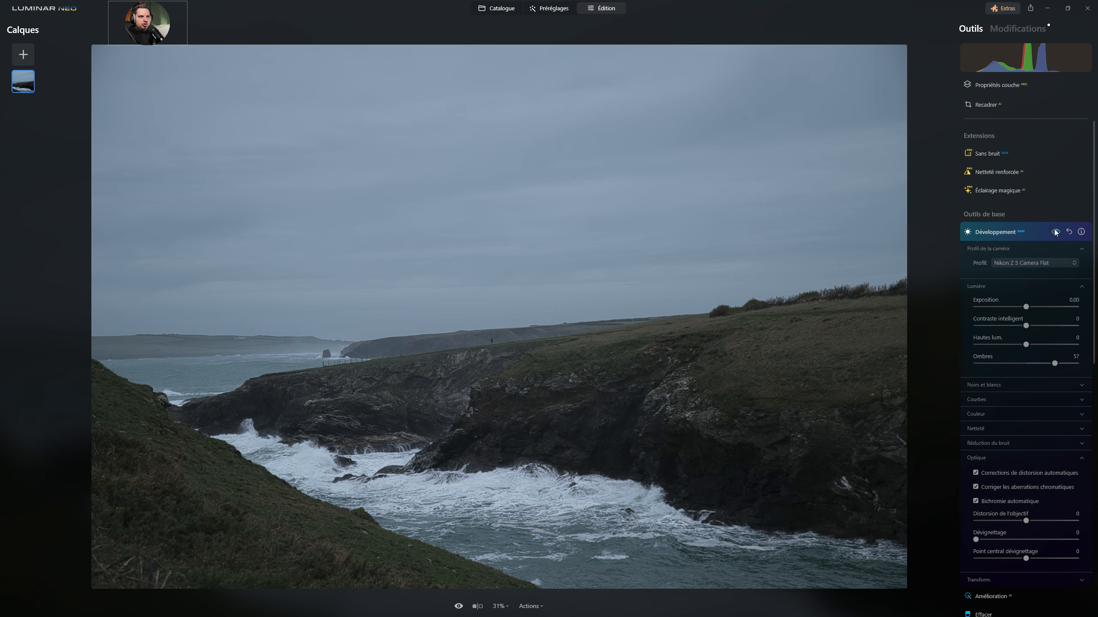
click(1055, 232)
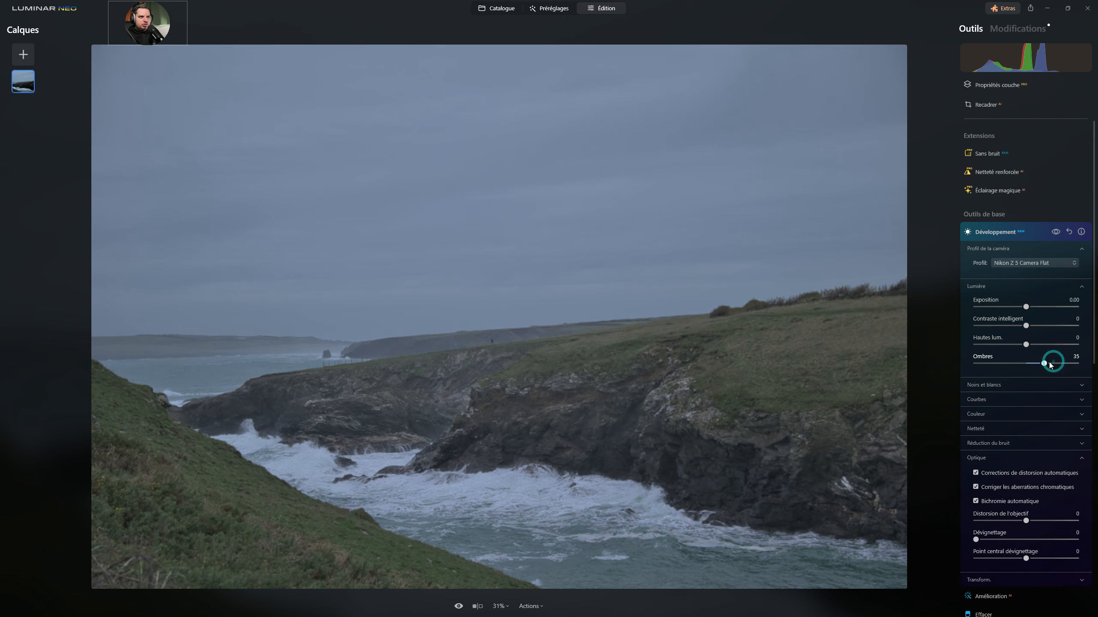
mouse_move(1053, 363)
mouse_down()
mouse_move(1076, 363)
mouse_move(1040, 363)
mouse_up()
drag(1026, 345, 998, 345)
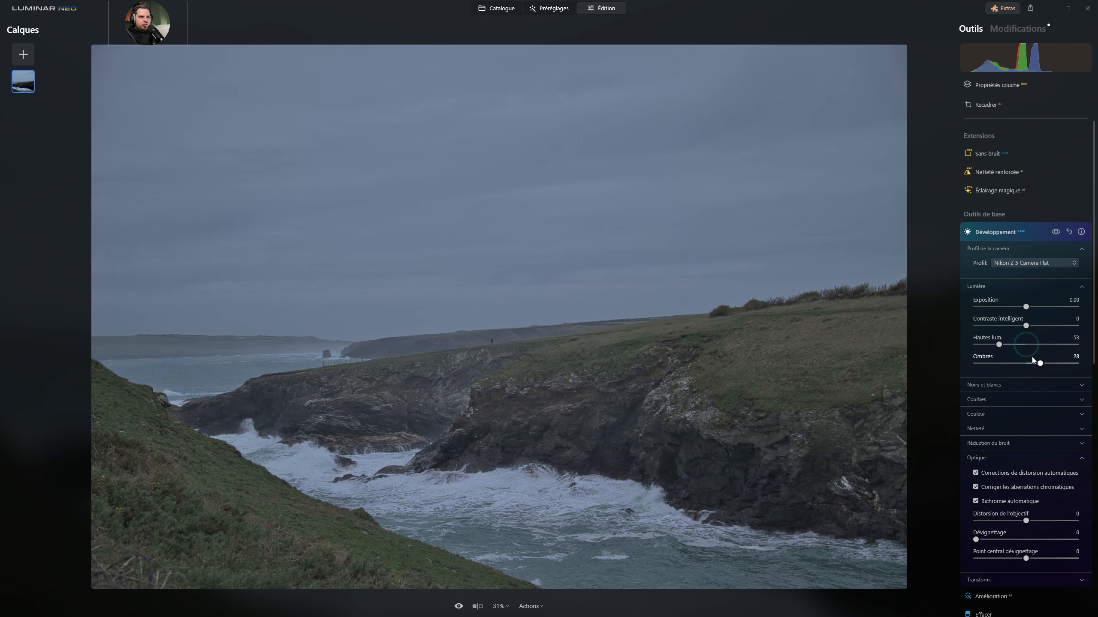
click(987, 386)
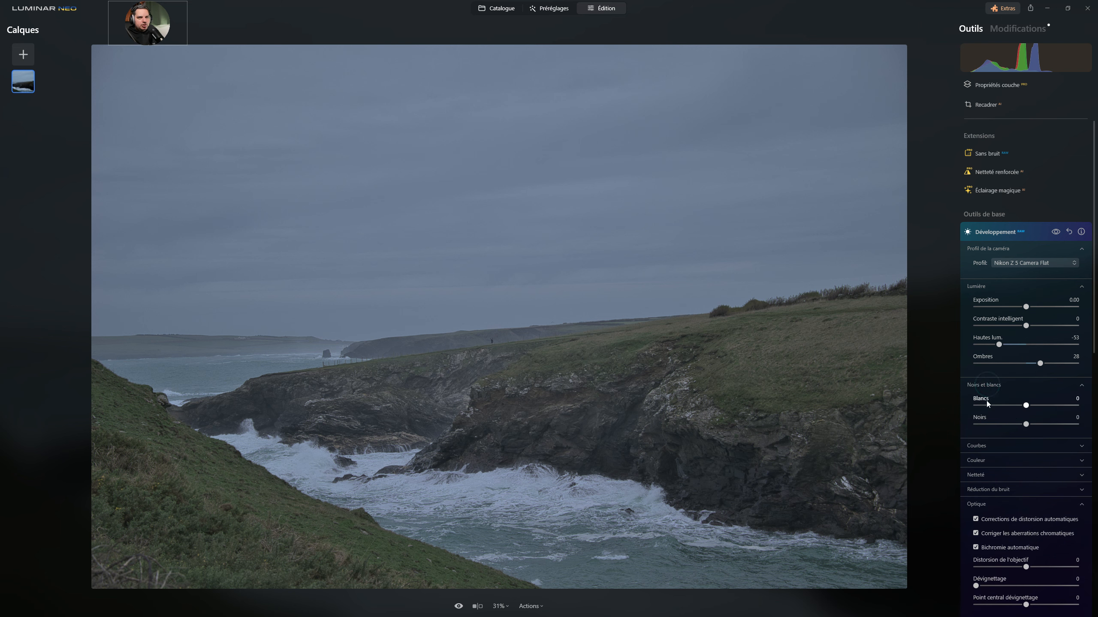
click(983, 386)
click(975, 391)
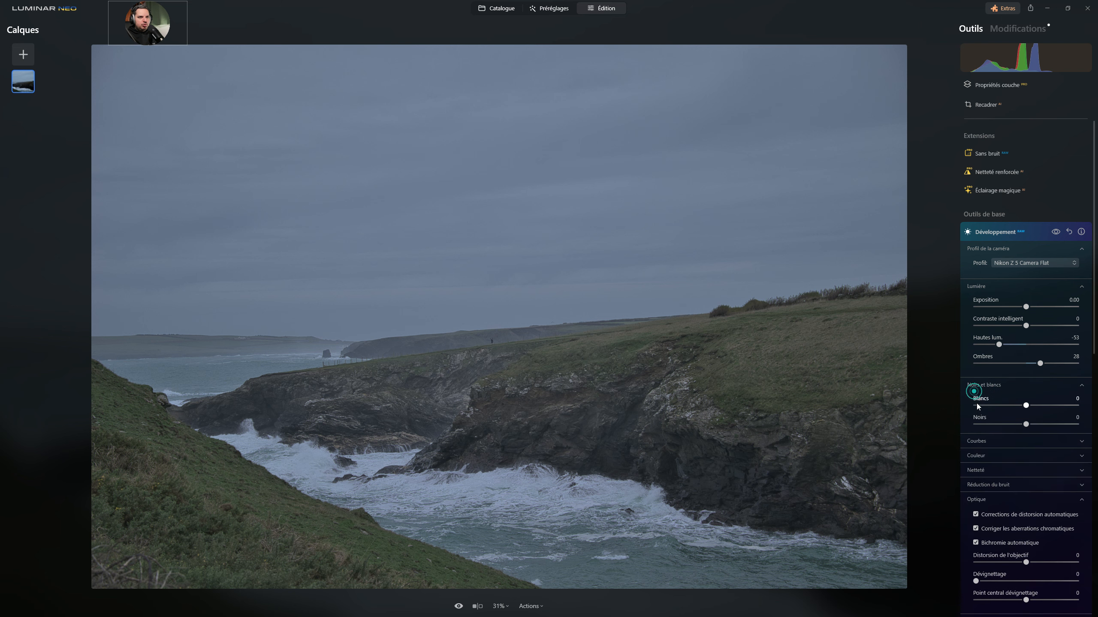
click(978, 390)
- Adjust the main tone curve by moving its black and white points slightly inward and fine-tuning a midtone point
click(980, 401)
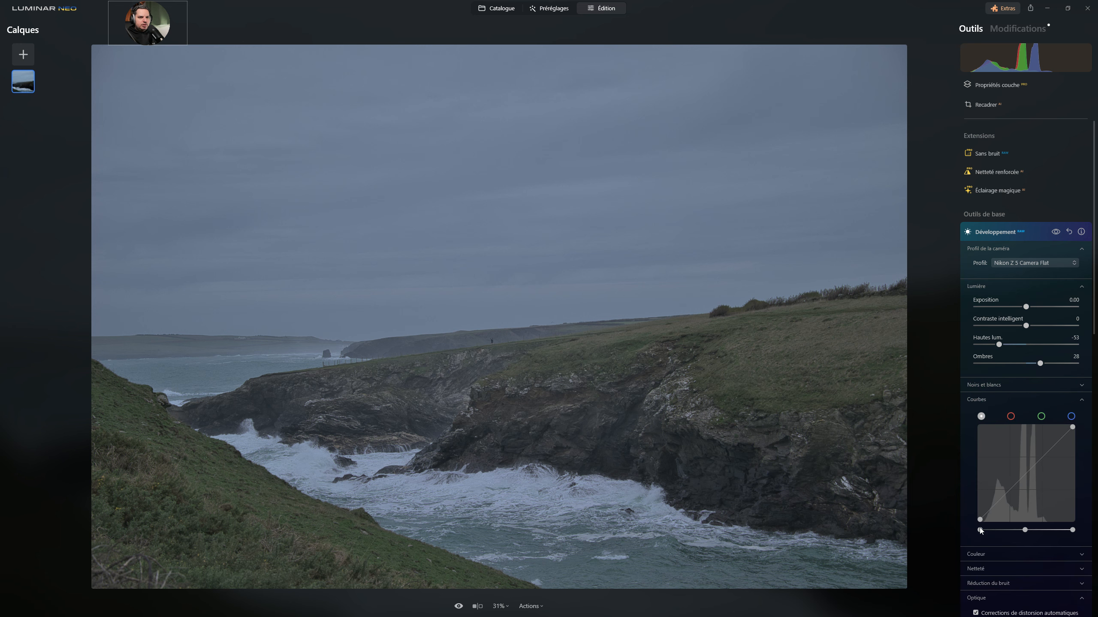
drag(981, 530, 982, 531)
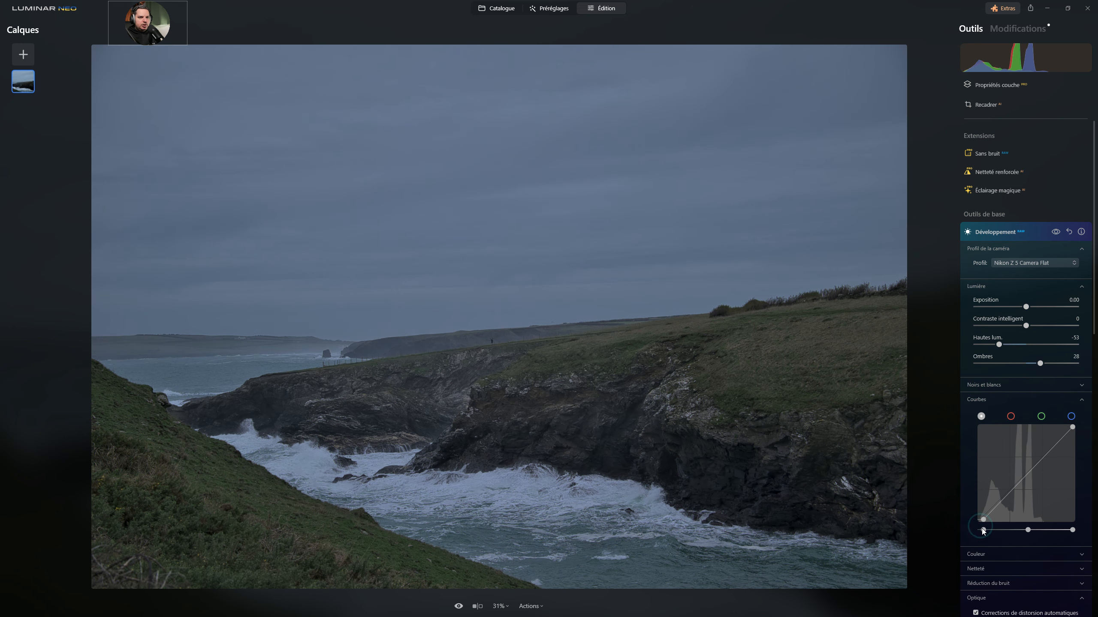
drag(1072, 530, 1063, 531)
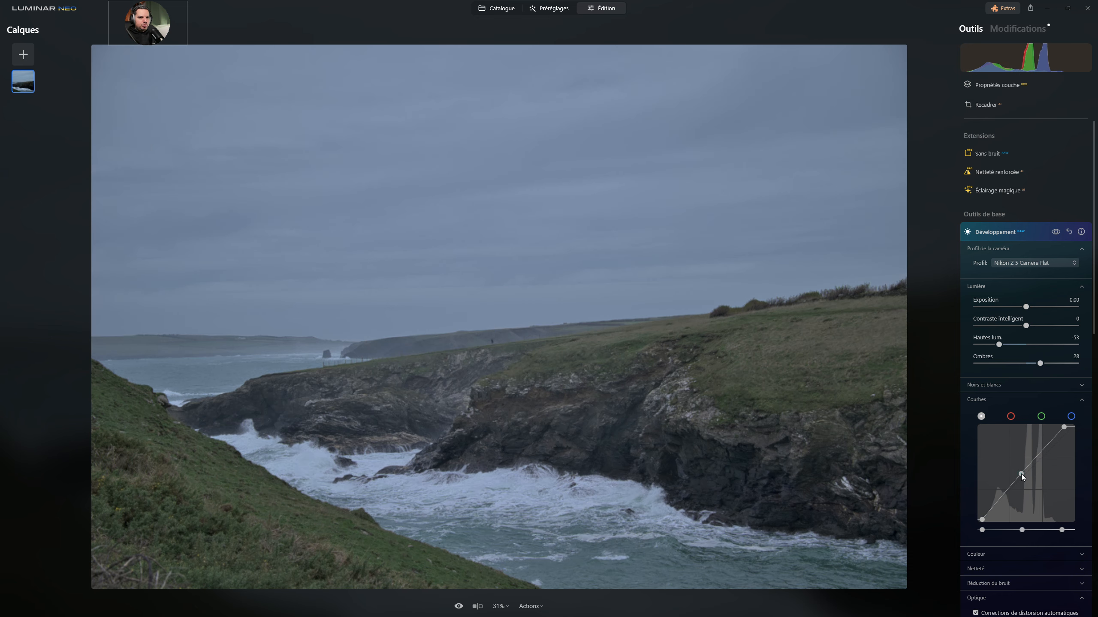
drag(1020, 474, 1022, 472)
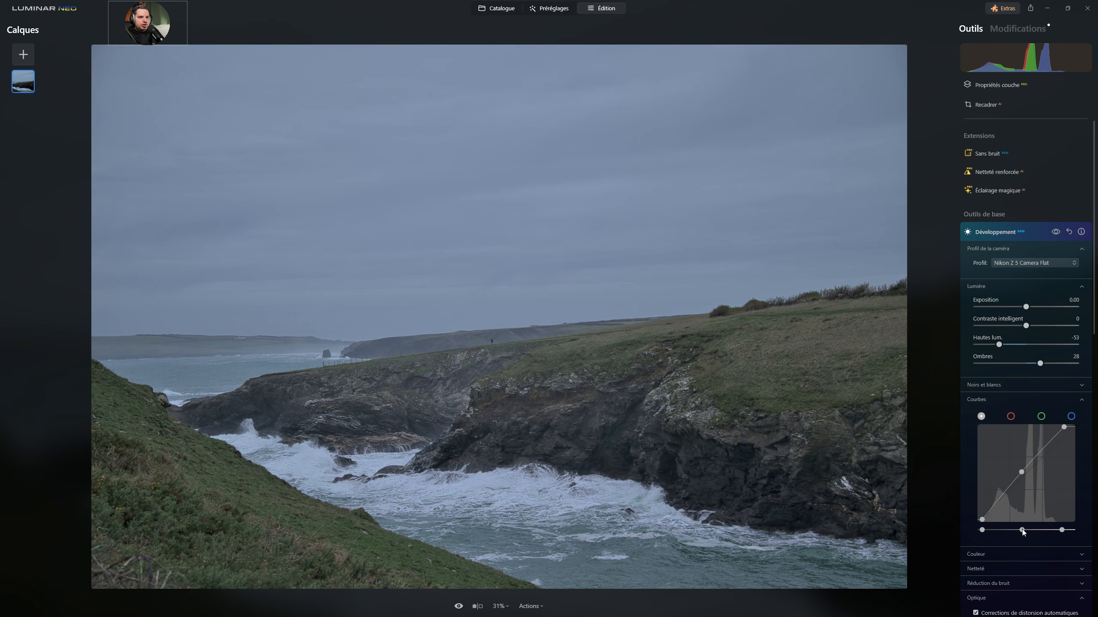
drag(1022, 529, 1024, 529)
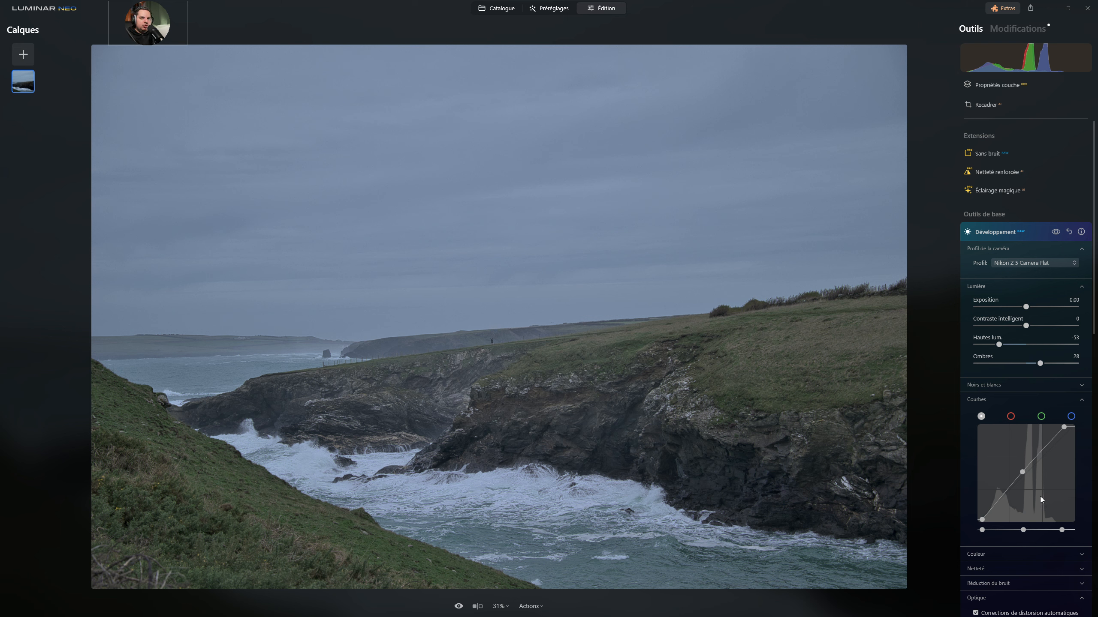
- Try warming the photo by raising the white balance temperature to 6356, reset it, and close Développement
scroll(1039, 496, down, 3)
click(991, 448)
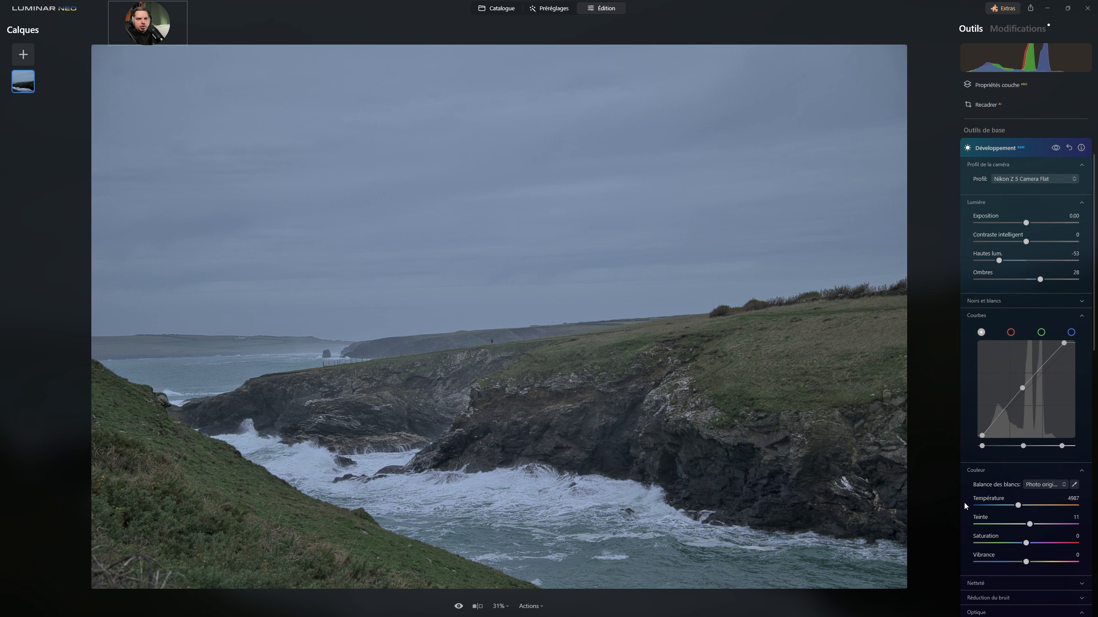
drag(1024, 507, 1027, 508)
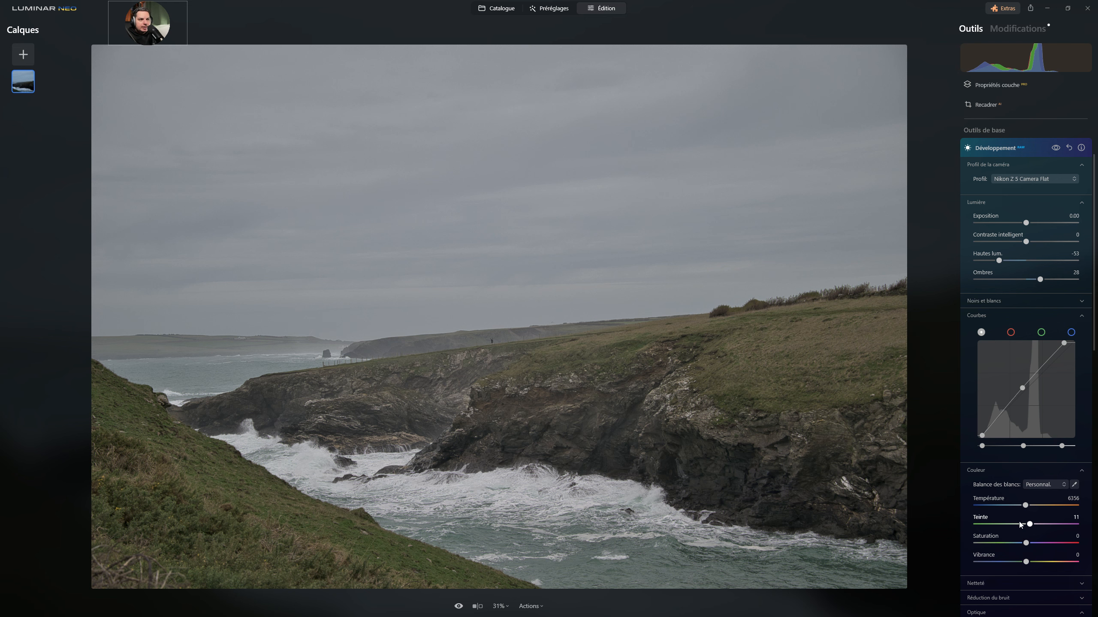
double_click(1025, 506)
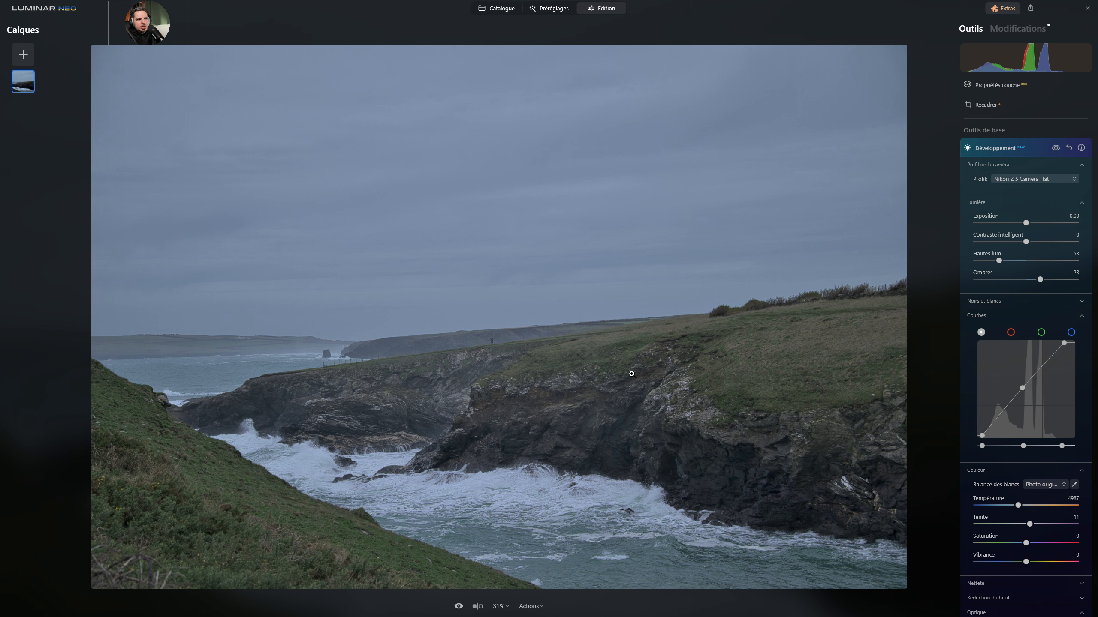
click(1000, 146)
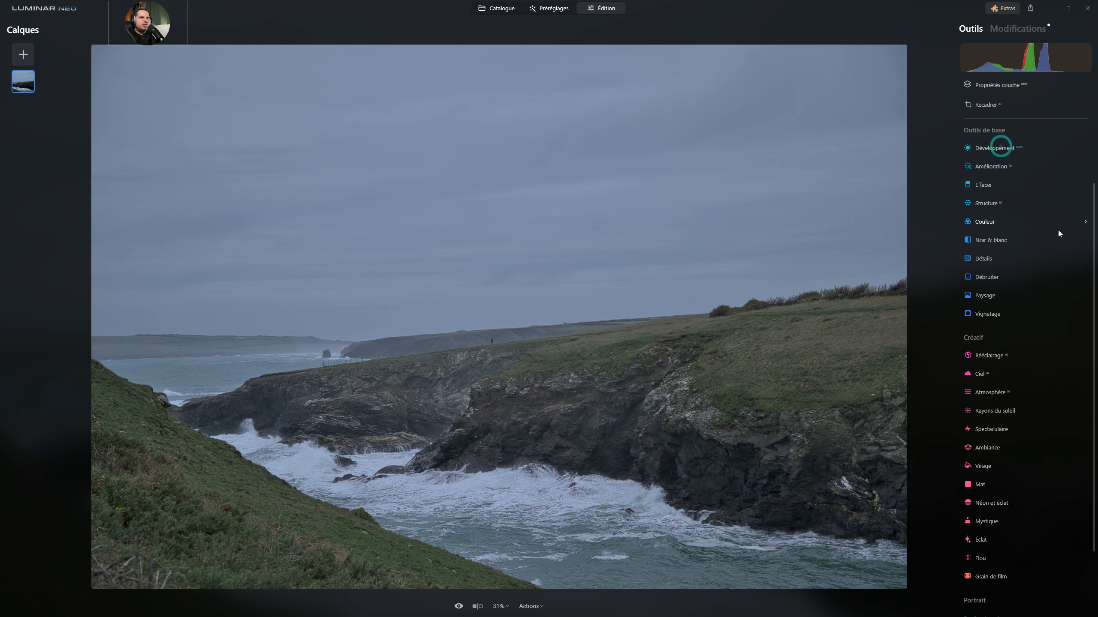
- Enhance the photo with Amélioration, setting Accent to 49 and Embellisseur de Ciel to 23
click(986, 170)
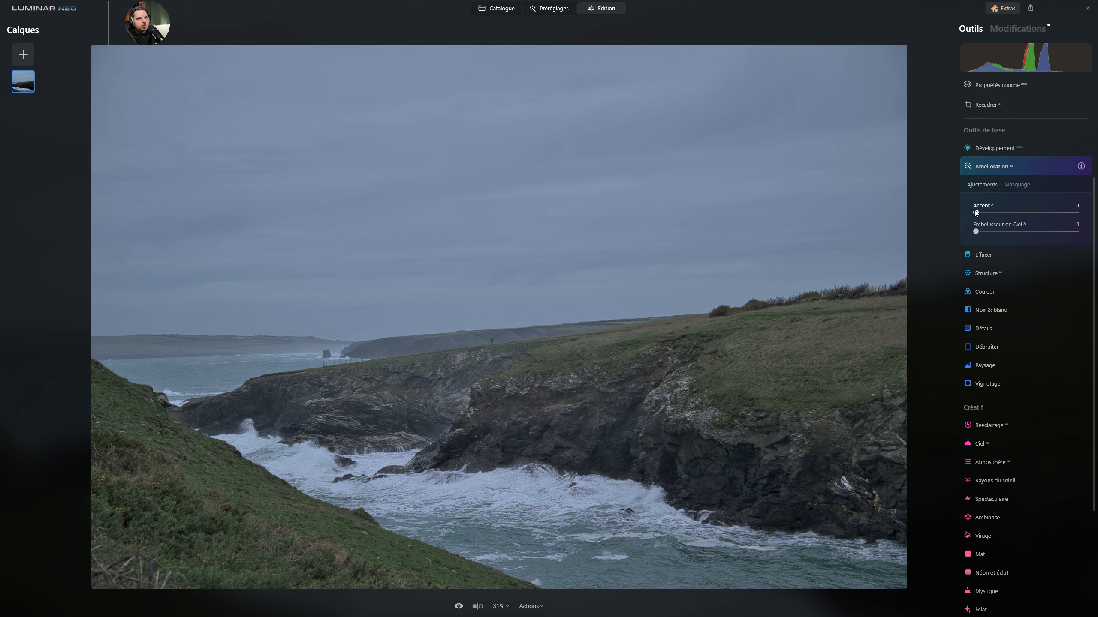
drag(976, 211, 1025, 212)
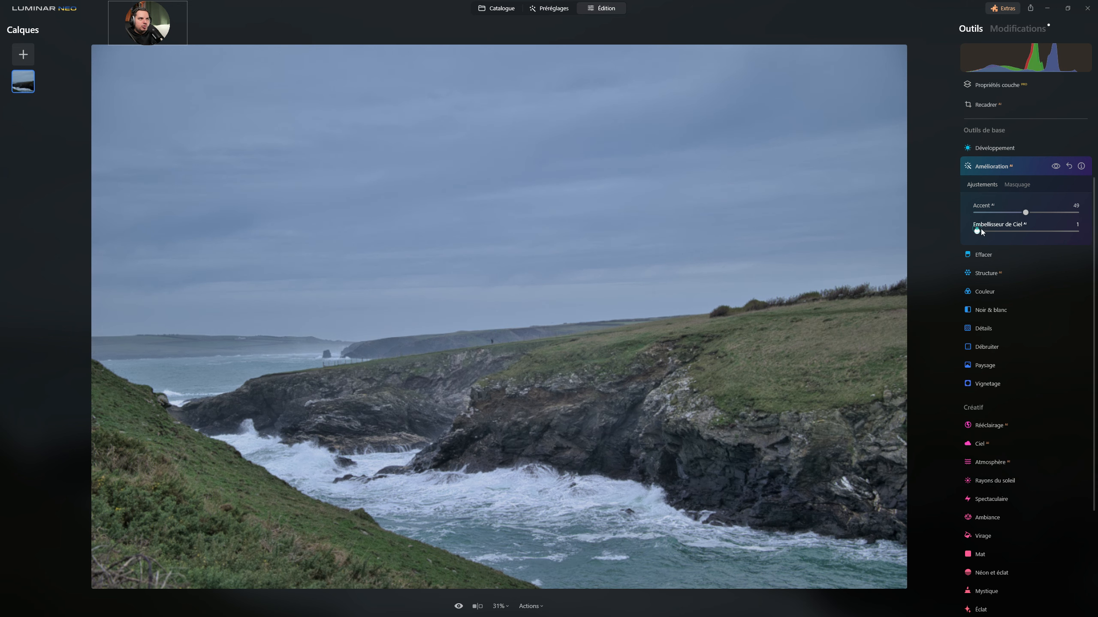
drag(977, 231, 1001, 234)
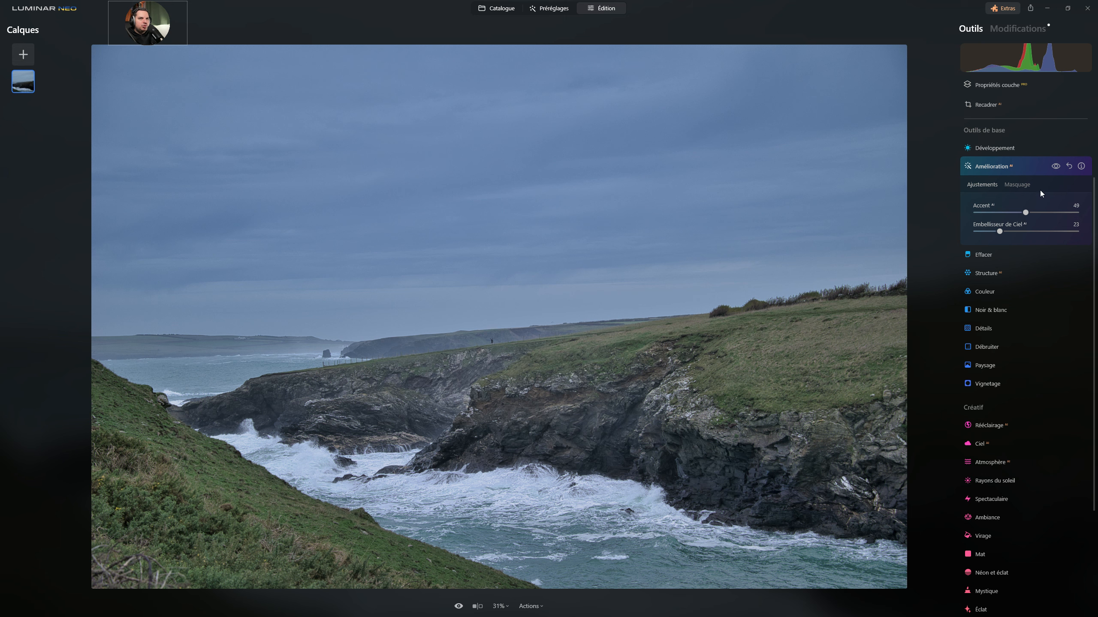
- Compare the photo with and without the enhancement, and set Accent to 25
click(1055, 168)
click(1055, 168)
click(1055, 167)
click(1055, 168)
drag(1025, 213, 998, 211)
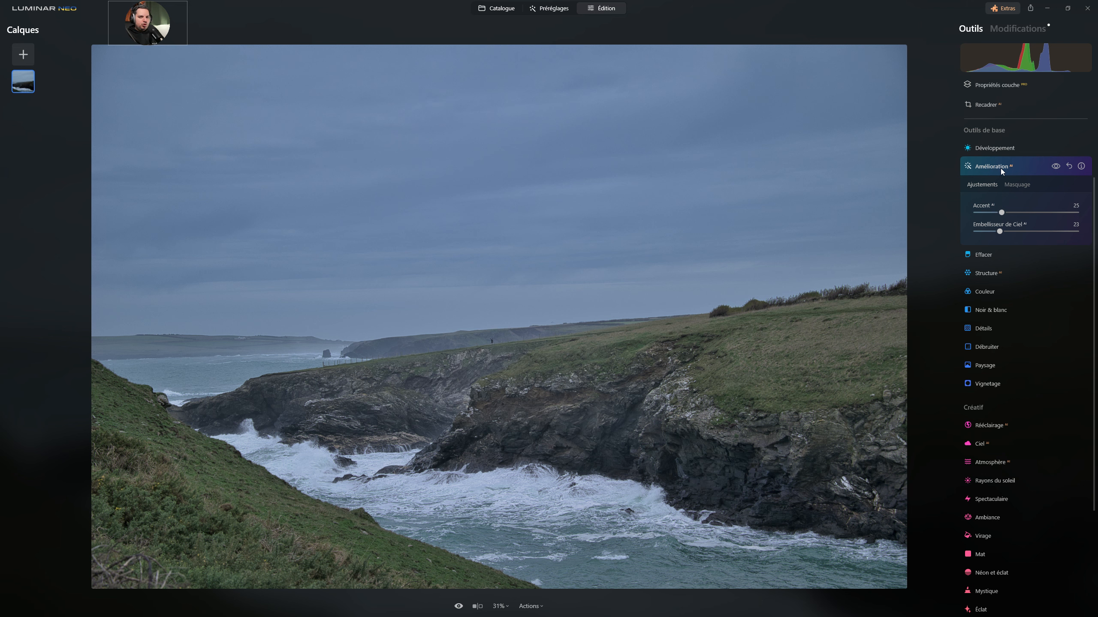
click(1000, 168)
- Add light sharpening with Plus net in the RAW Développement edit, judging it on the cliff at 100%, and return to Amélioration
click(1019, 30)
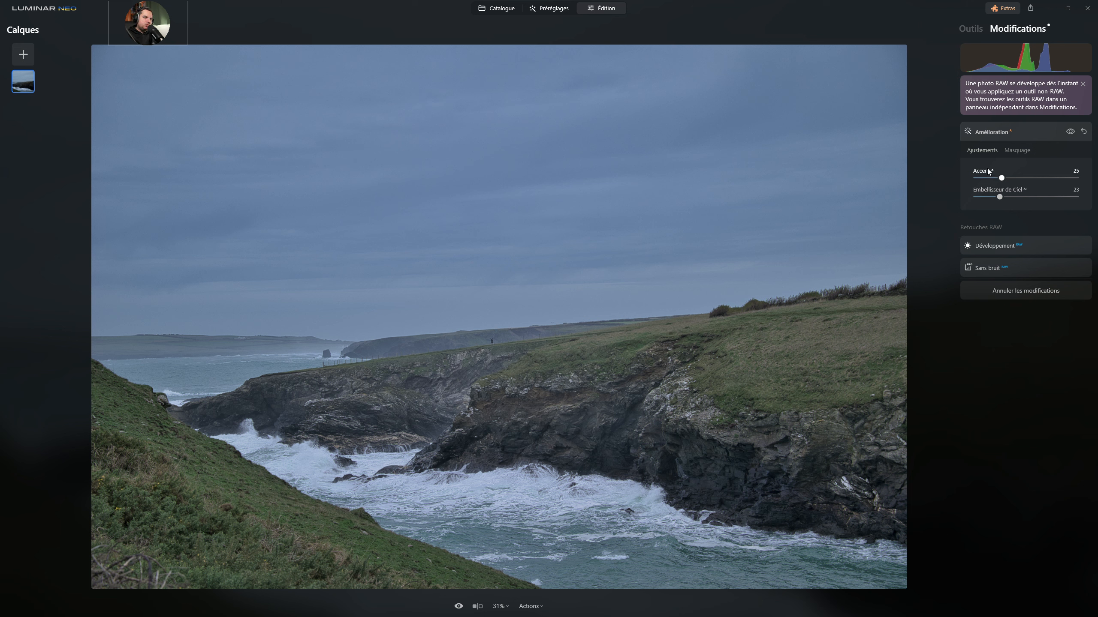
click(1005, 247)
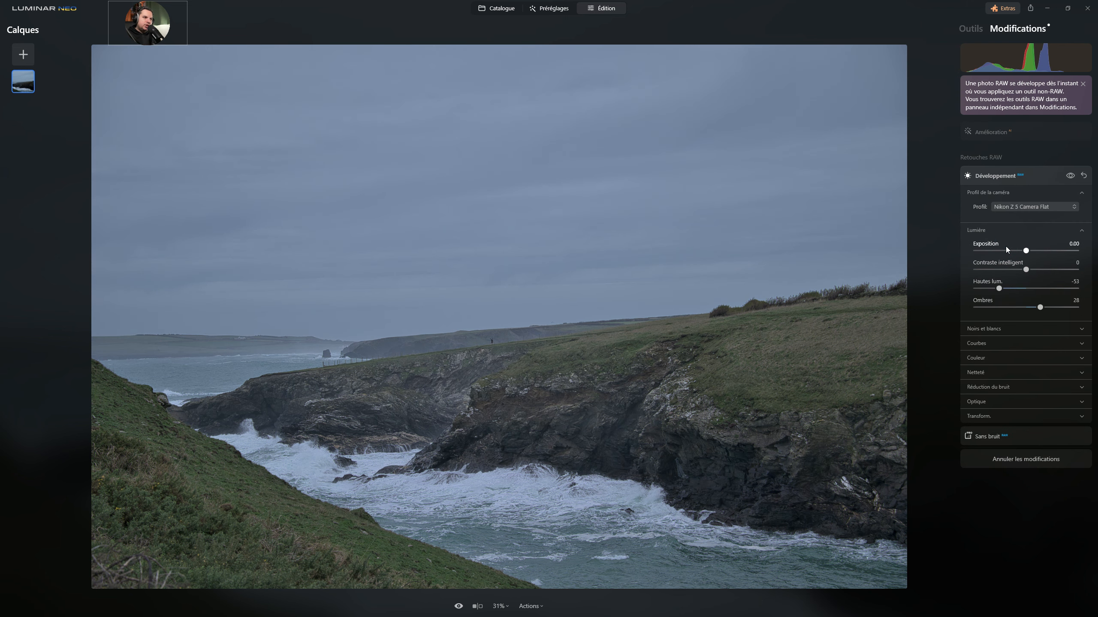
click(565, 406)
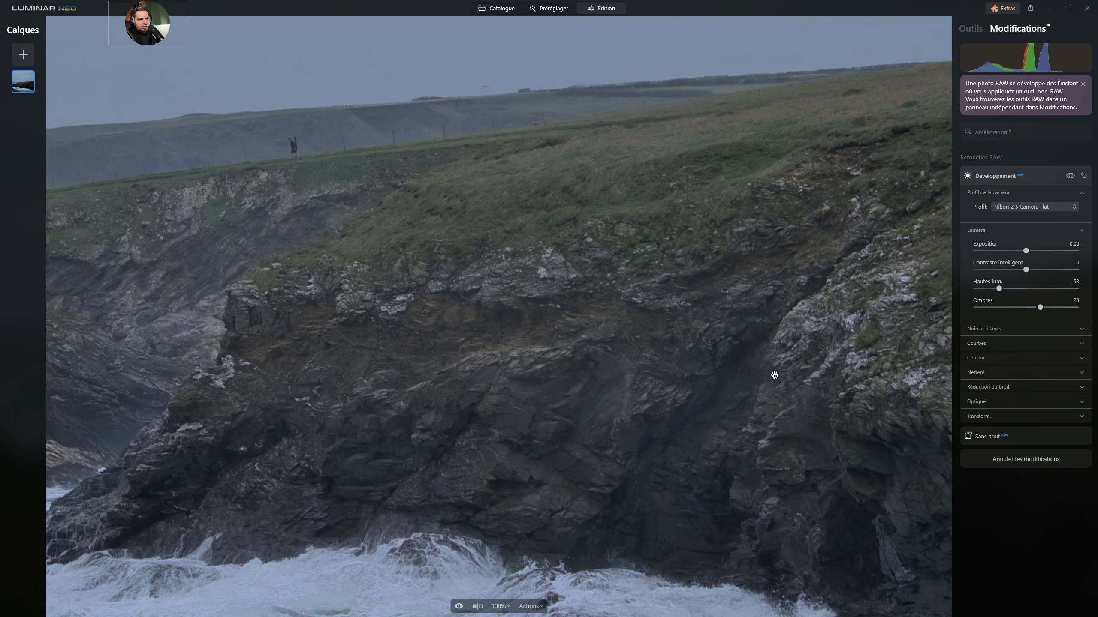
click(981, 370)
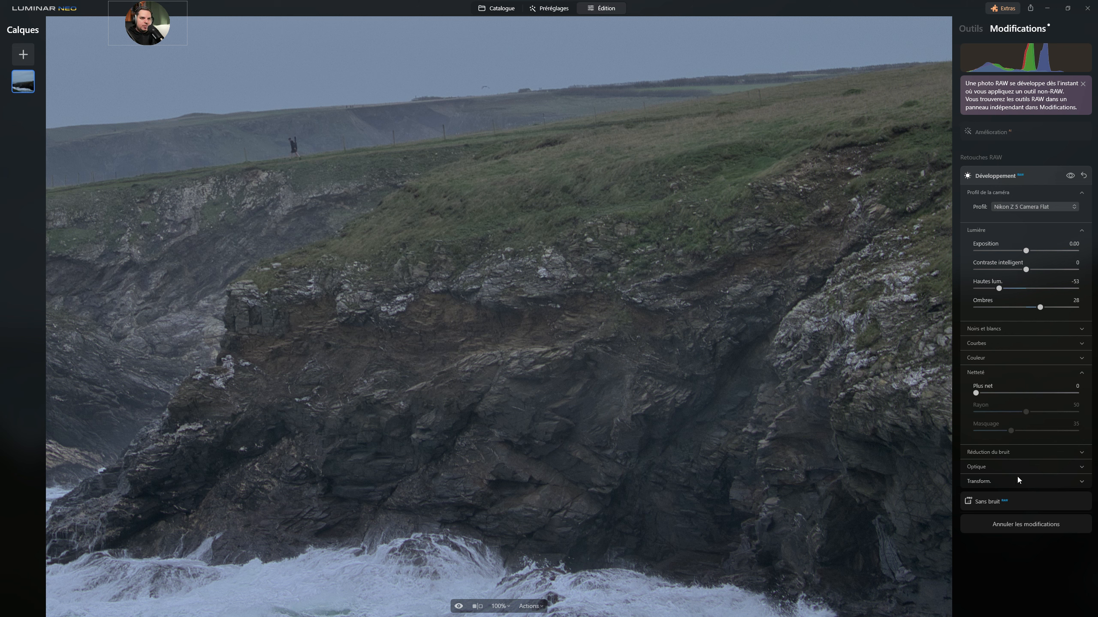
click(976, 393)
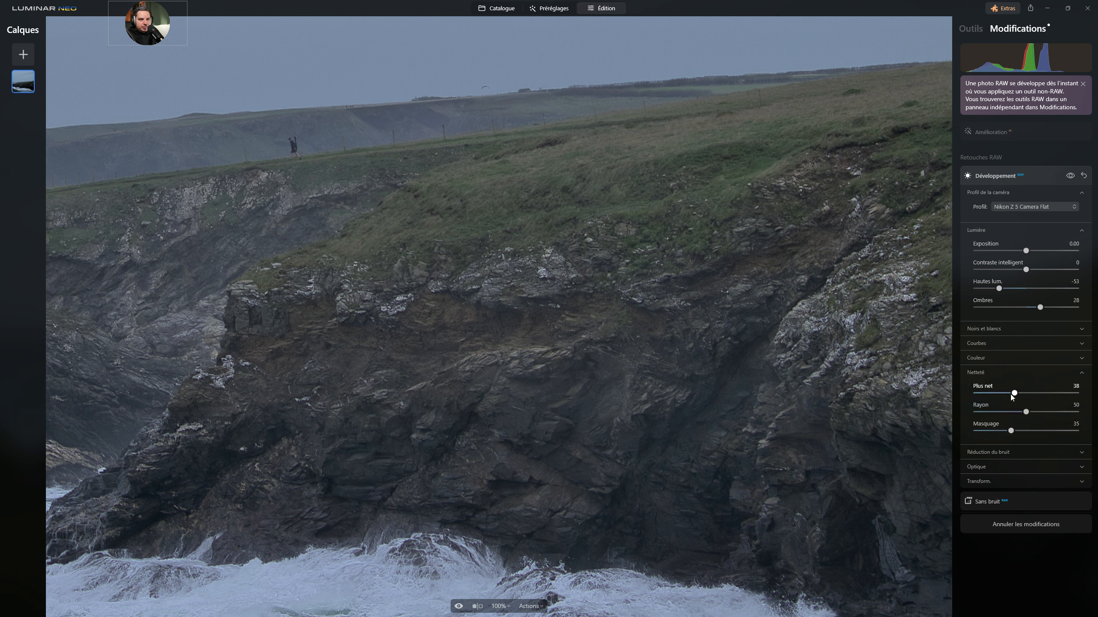
drag(1010, 395, 995, 394)
click(978, 132)
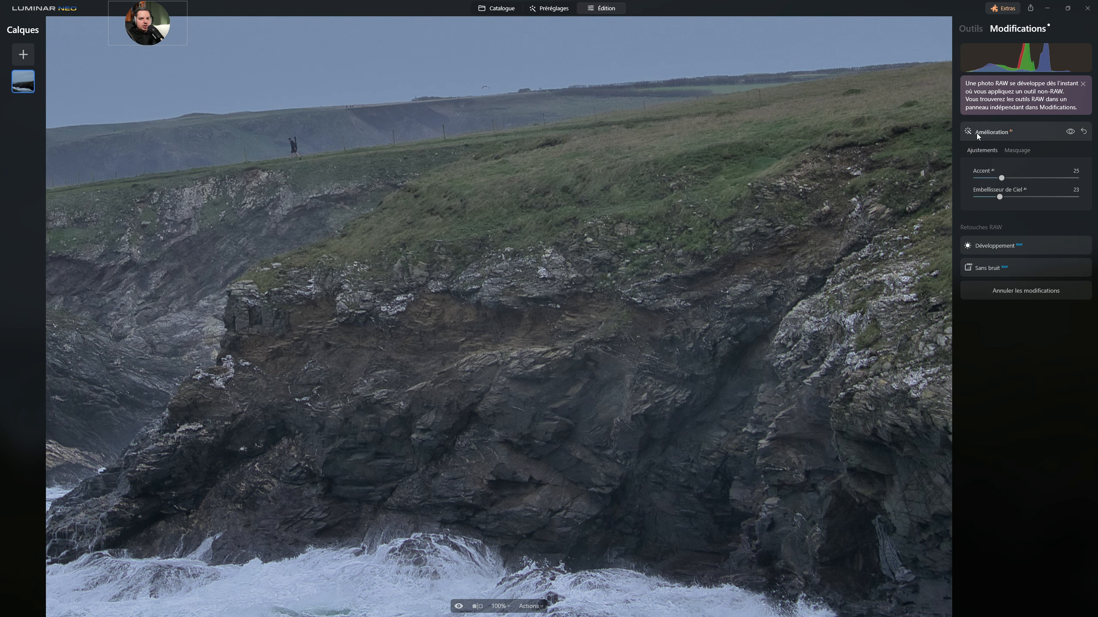
click(573, 356)
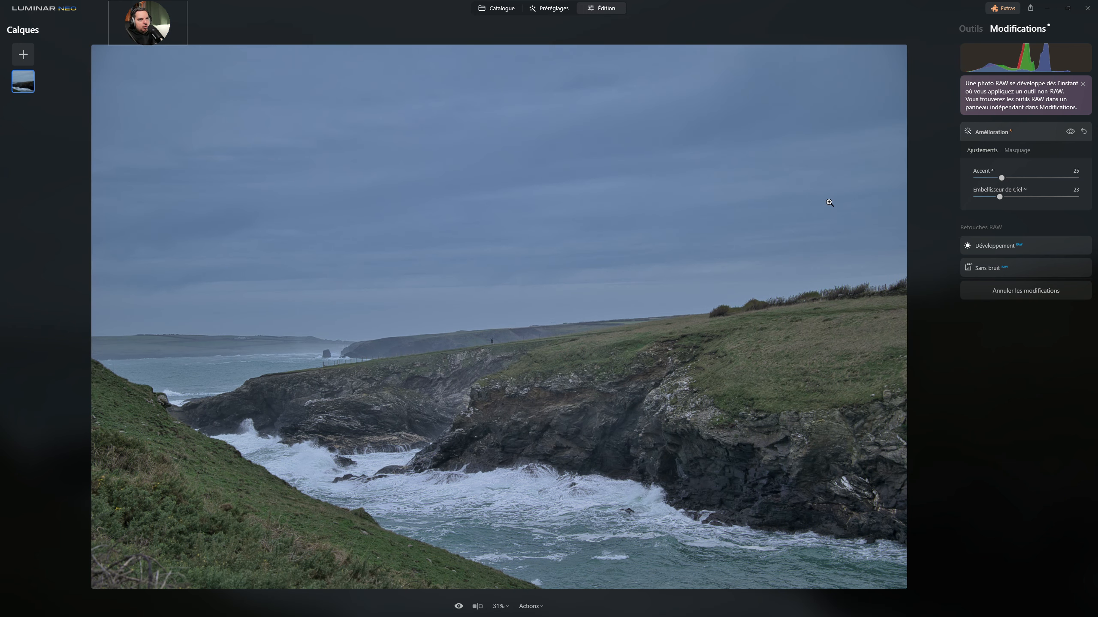
- Try Structure on the whole photo with Quantité at 53, and reduce it to 16
click(980, 32)
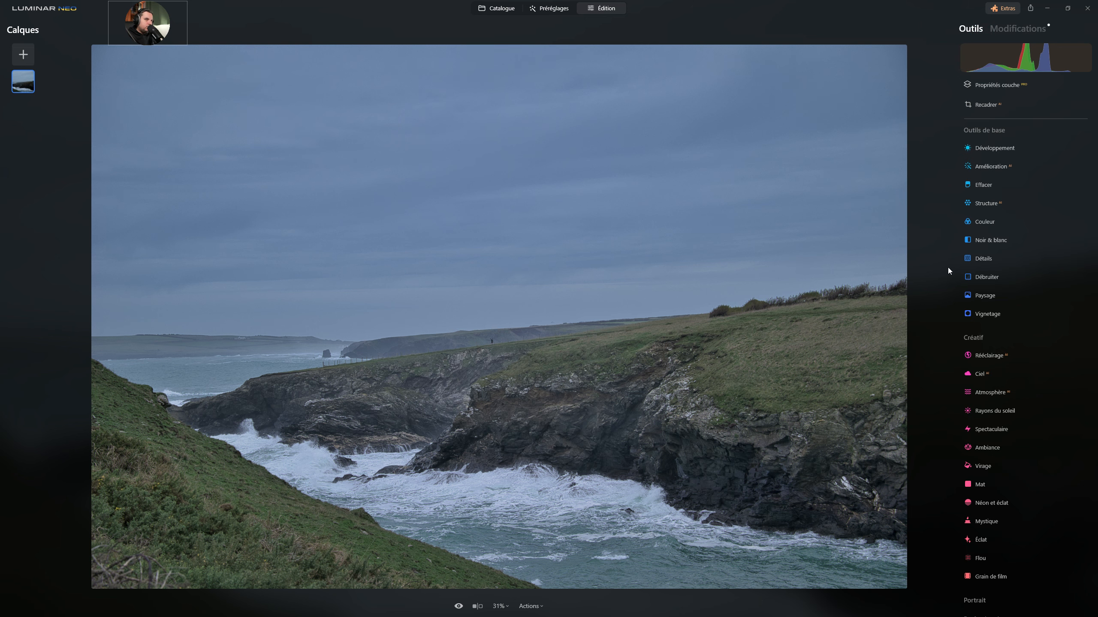
click(992, 206)
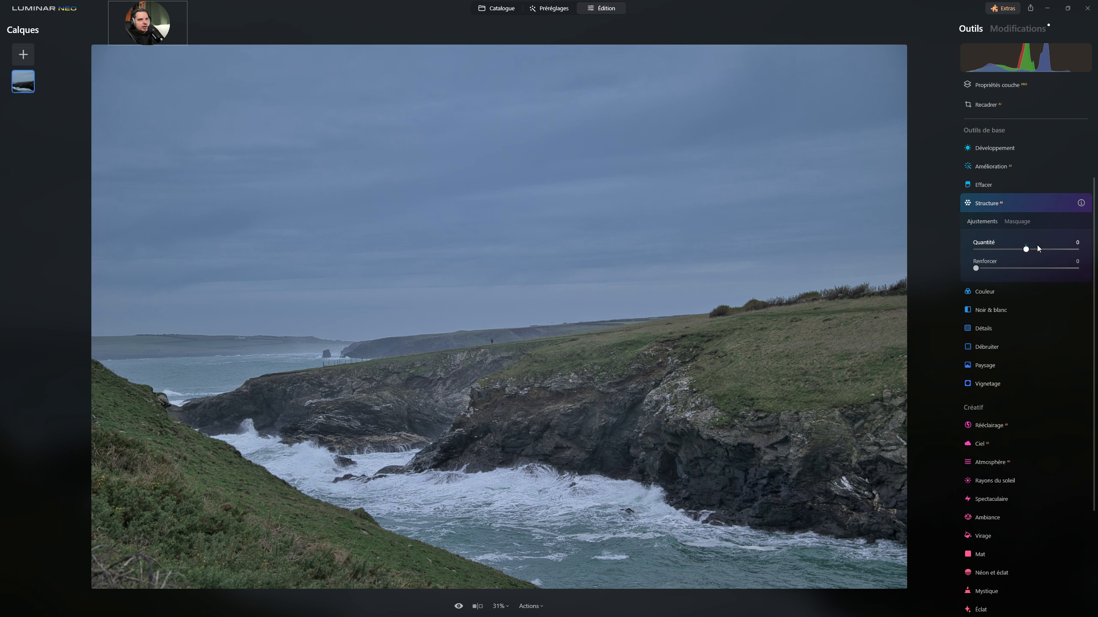
drag(1027, 249, 1053, 250)
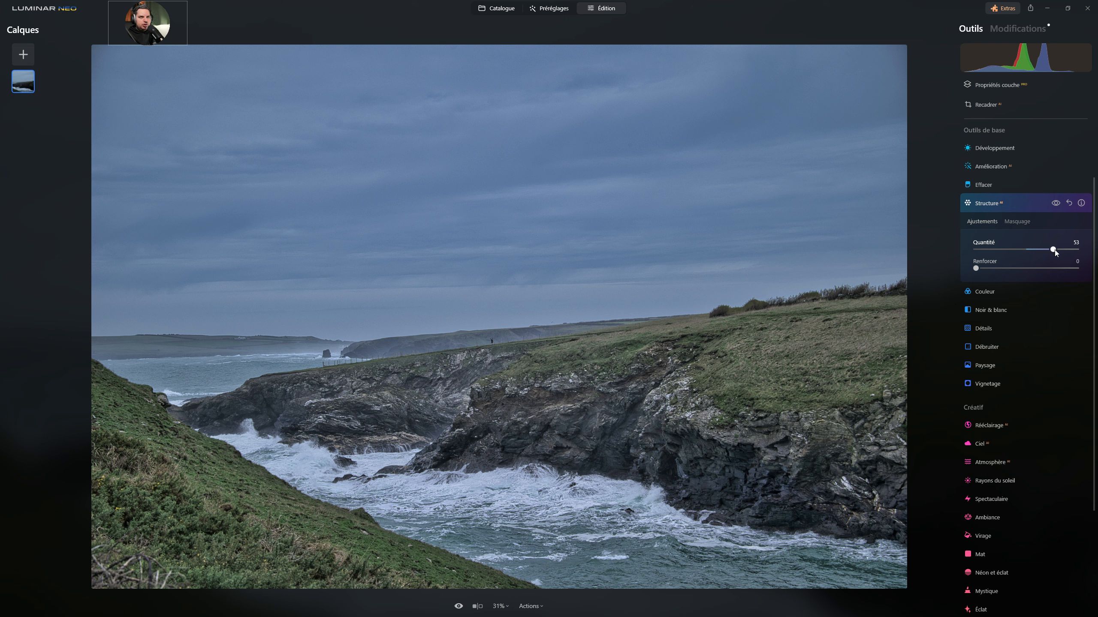
mouse_move(1053, 249)
mouse_down()
mouse_move(1064, 248)
mouse_move(1017, 241)
mouse_move(1043, 234)
mouse_up()
drag(1042, 253, 1028, 253)
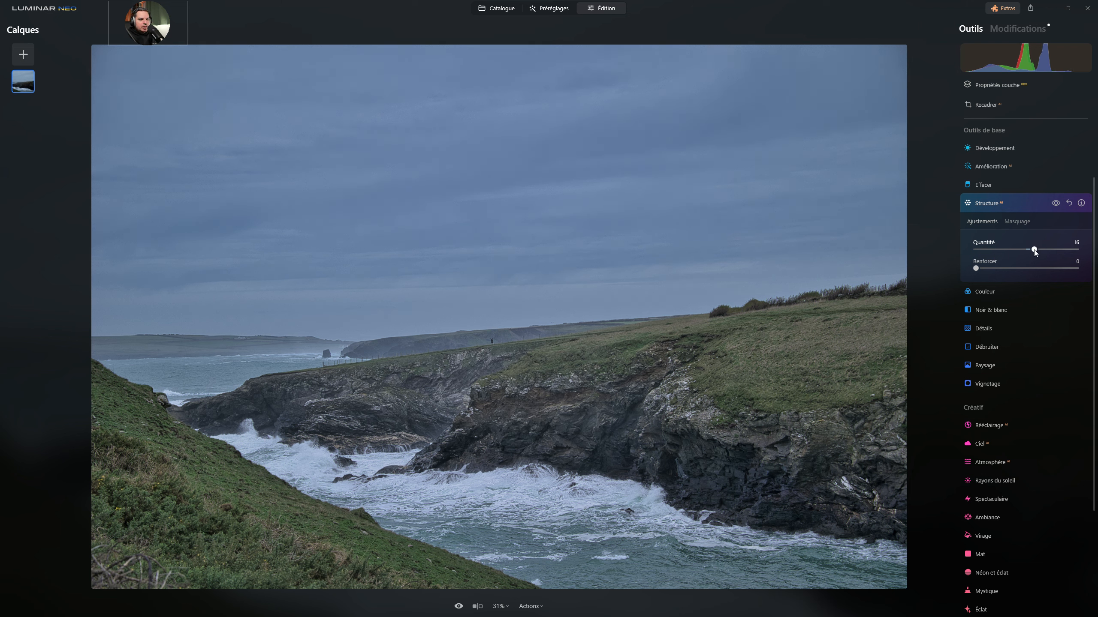
- Try restricting the Structure effect to the sky with the AI mask Ciel
click(1017, 221)
scroll(1016, 221, down, 1)
click(988, 237)
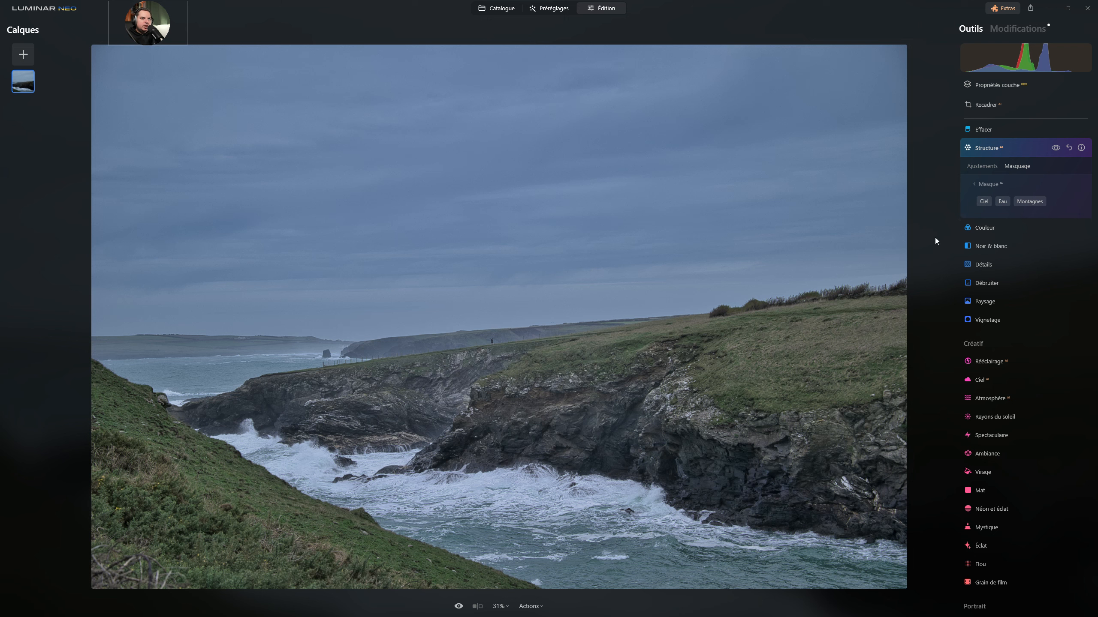
click(984, 202)
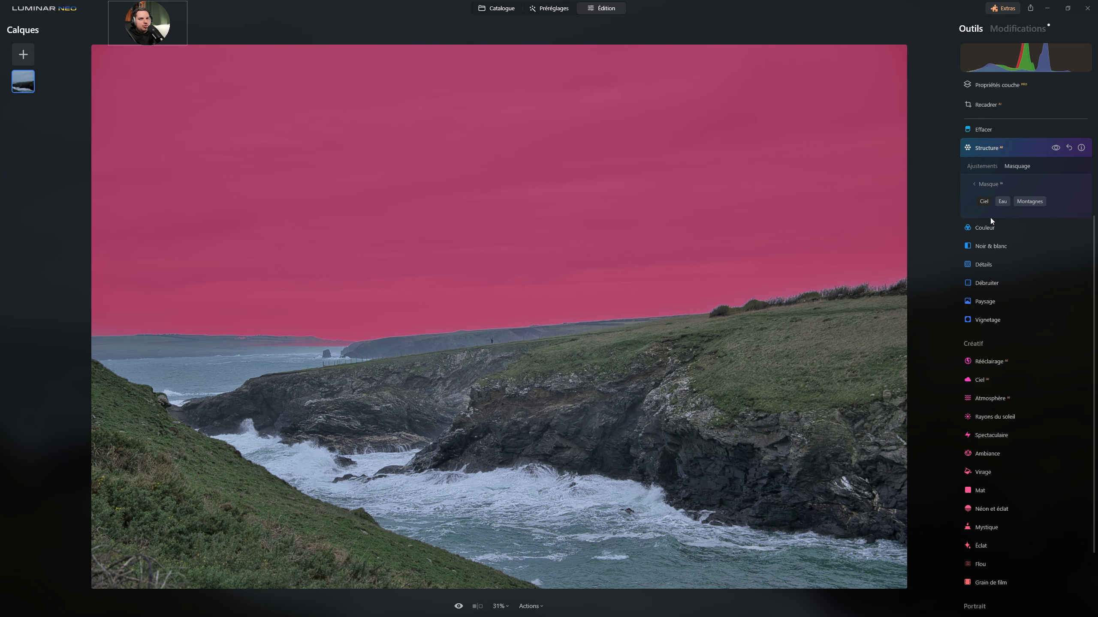
click(979, 184)
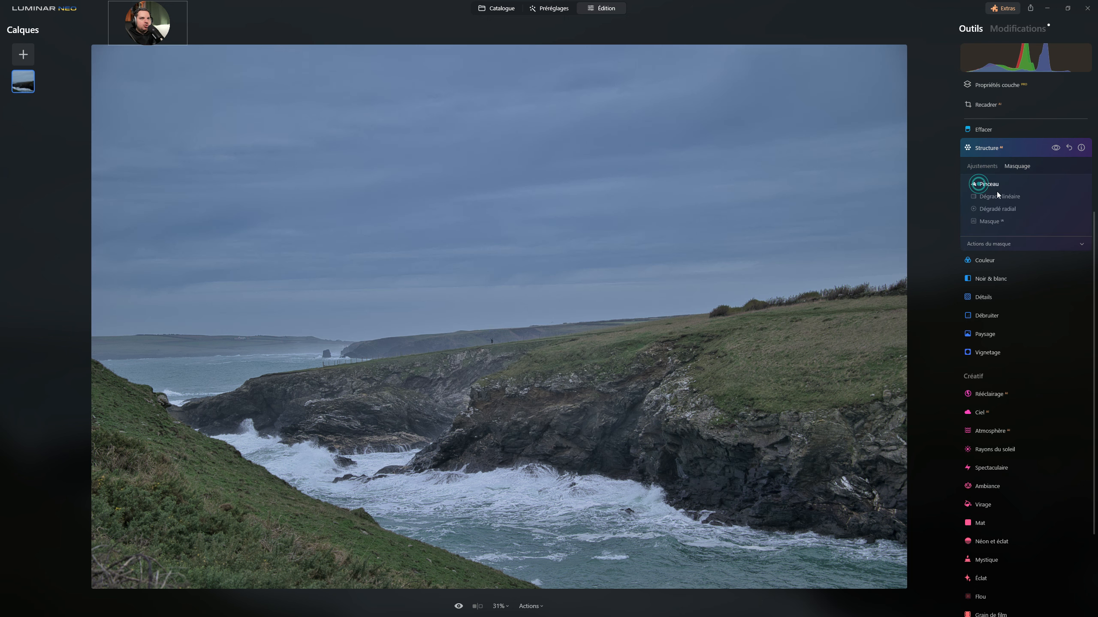
- Try Structure Quantité values such as 56, 10 and 20 on the masked sky, and reset the tool
click(981, 168)
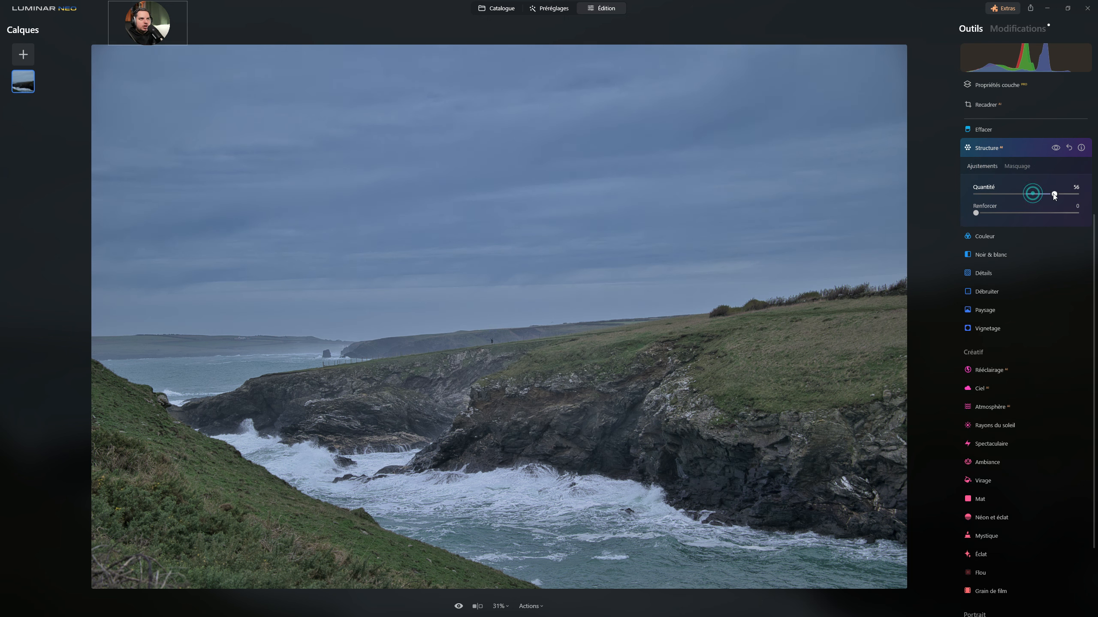
drag(1054, 196, 1023, 193)
mouse_move(1028, 189)
mouse_down()
mouse_move(985, 192)
mouse_move(1044, 190)
mouse_move(996, 191)
mouse_move(1022, 190)
mouse_up()
click(1031, 192)
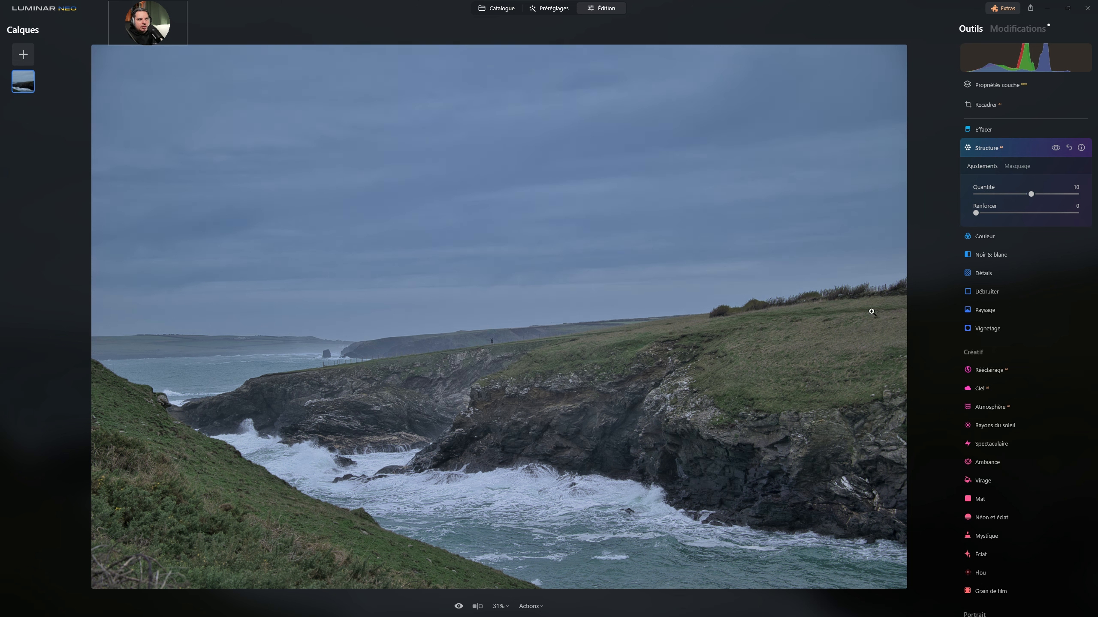
click(1029, 192)
drag(1035, 196, 1029, 198)
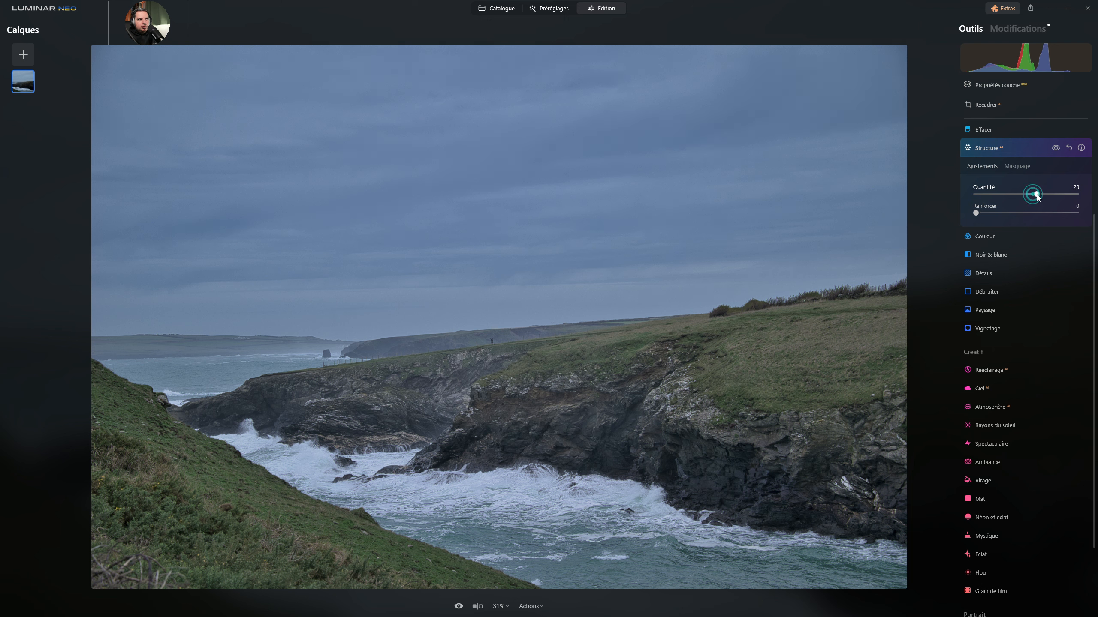
click(979, 150)
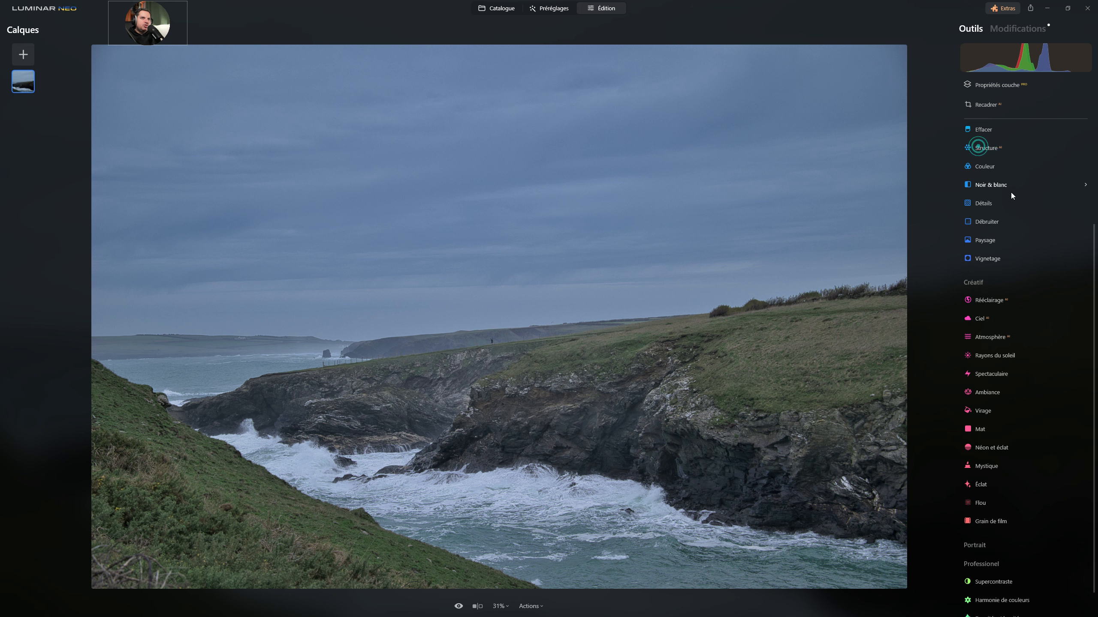
click(981, 149)
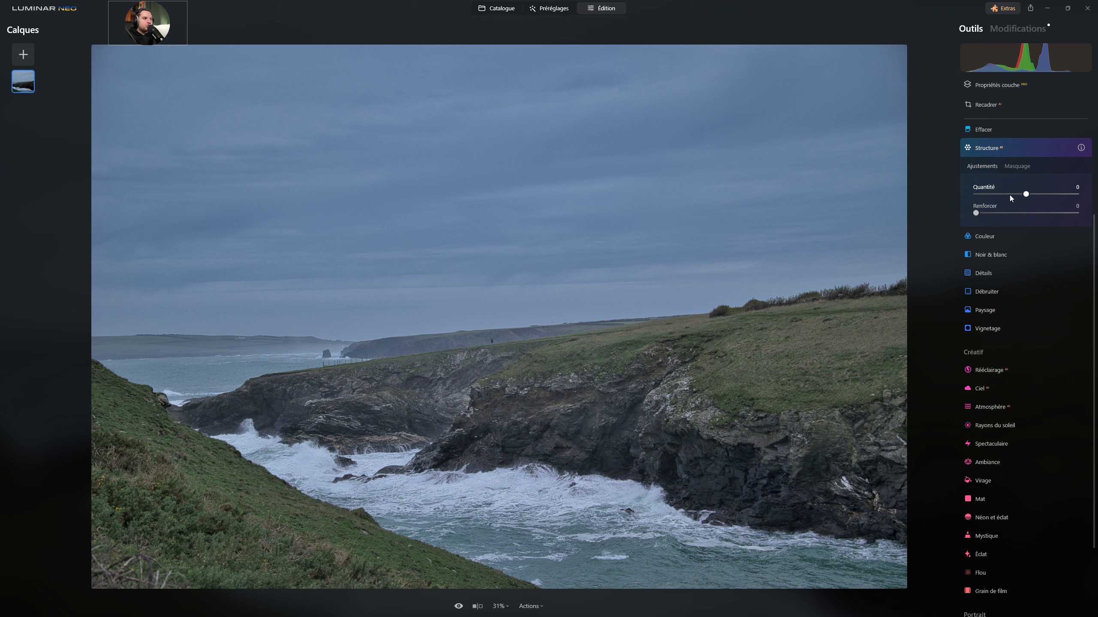
- Mask the sky for Structure with the AI mask Ciel, display the mask, and invert it to cover land and water
click(1014, 167)
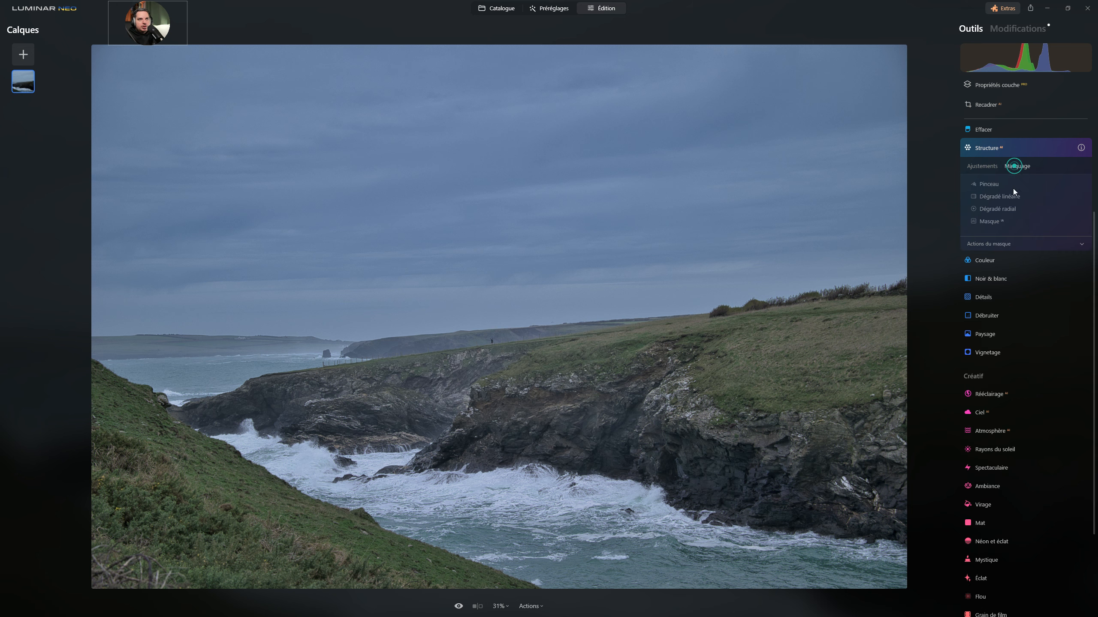
click(984, 222)
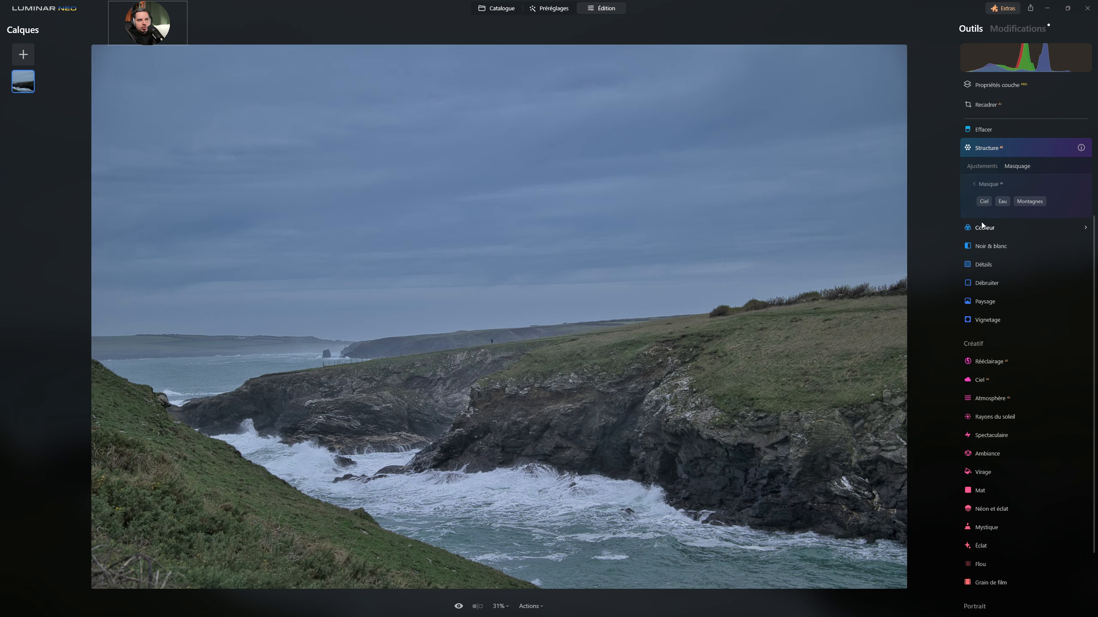
click(984, 201)
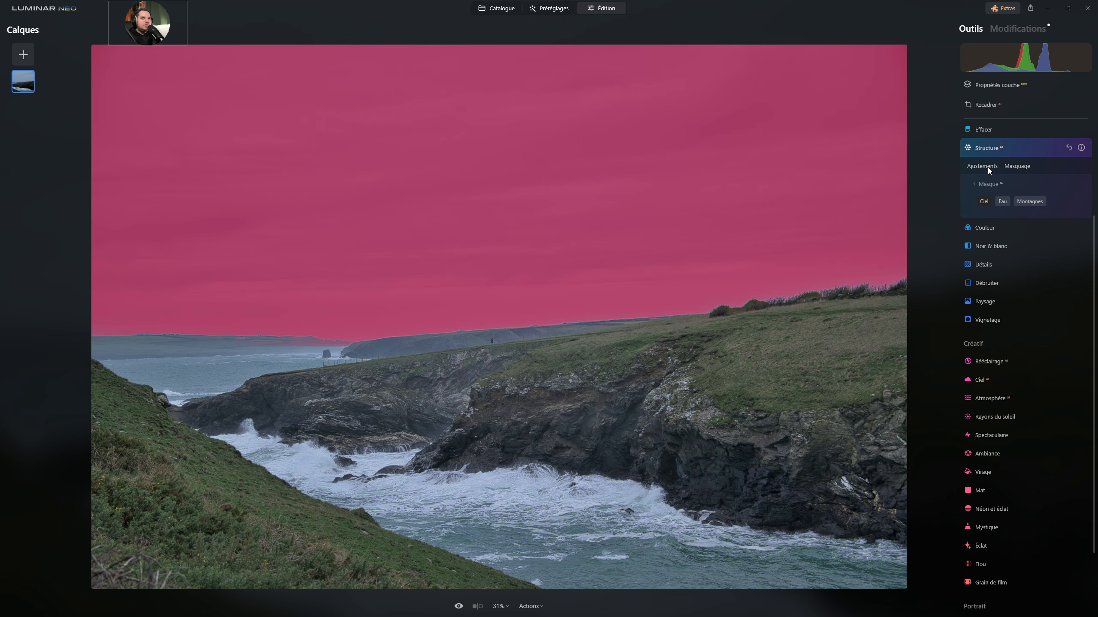
click(981, 185)
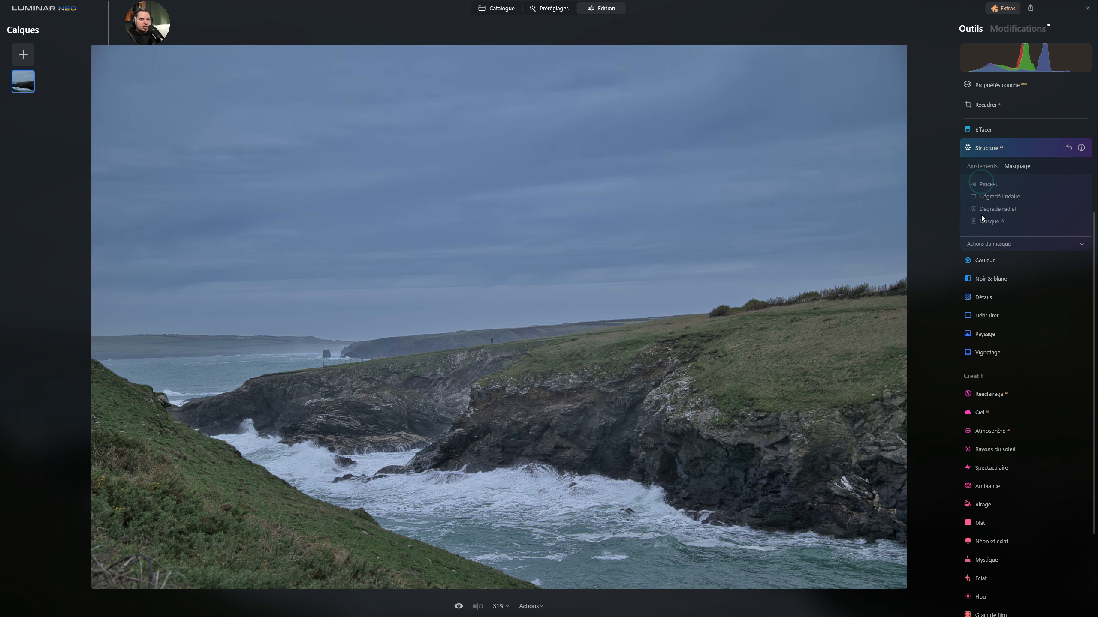
click(978, 241)
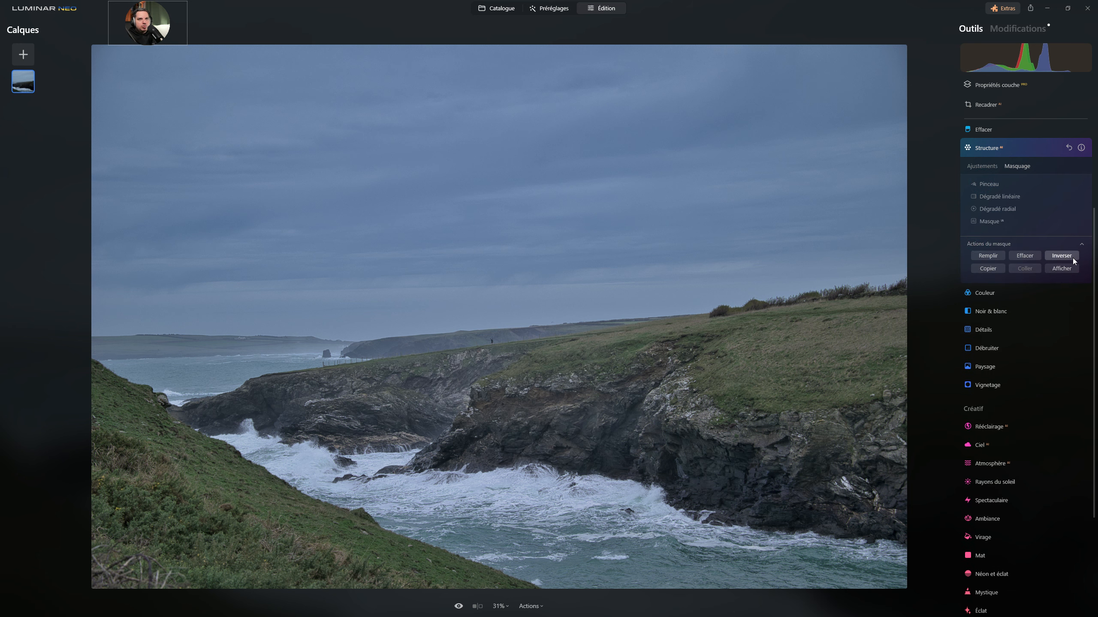
click(1067, 271)
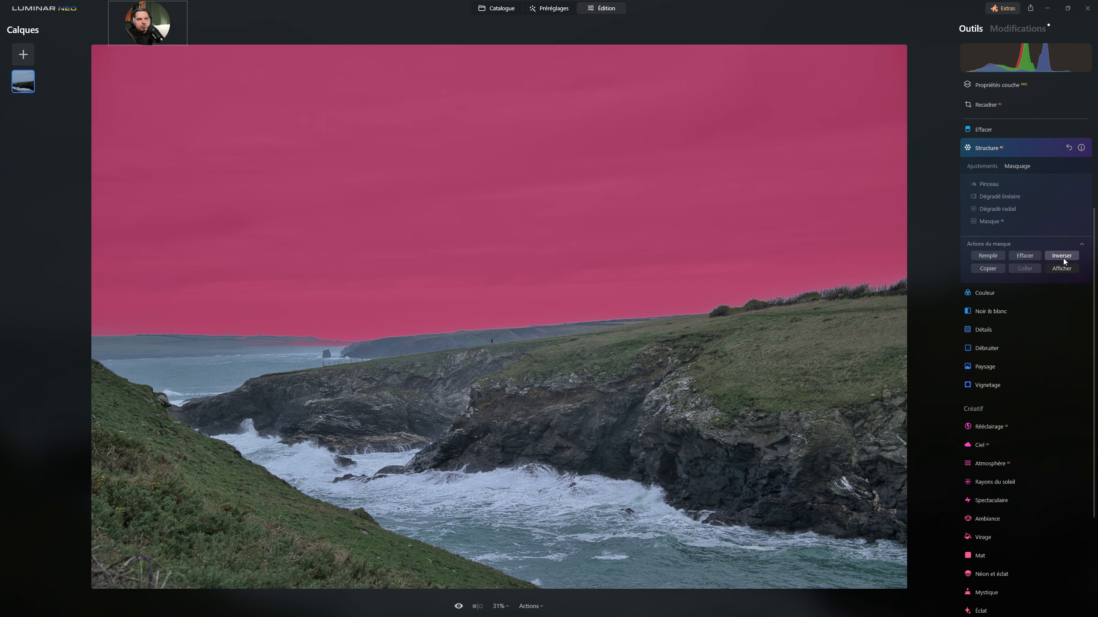
click(1062, 257)
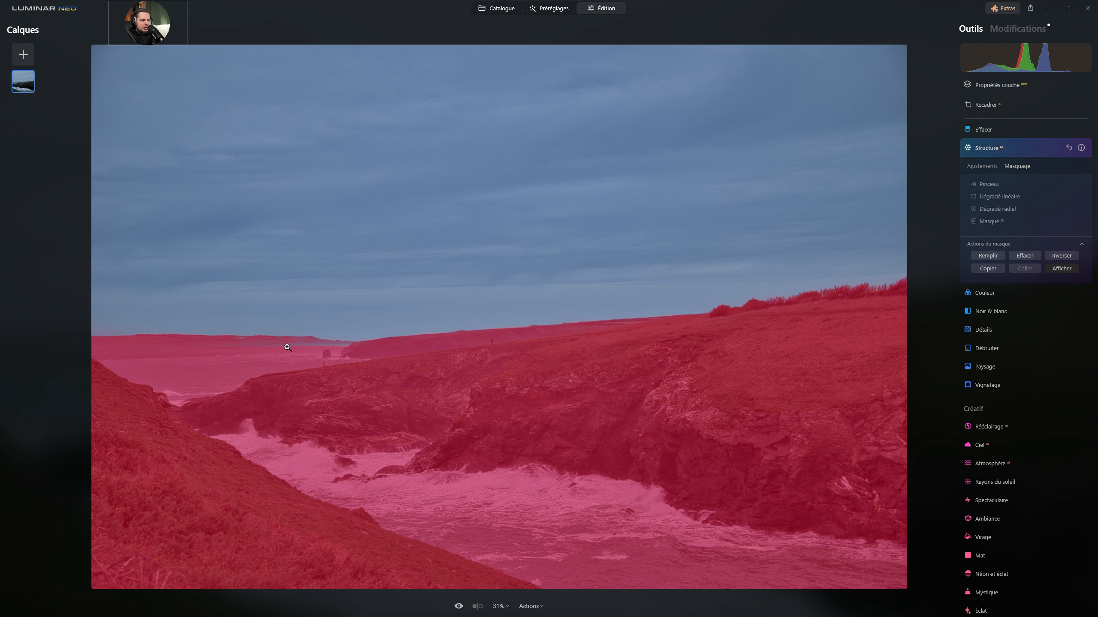
- Paint the missed strip of distant coast at the horizon into the mask with a brush of size 11
click(987, 184)
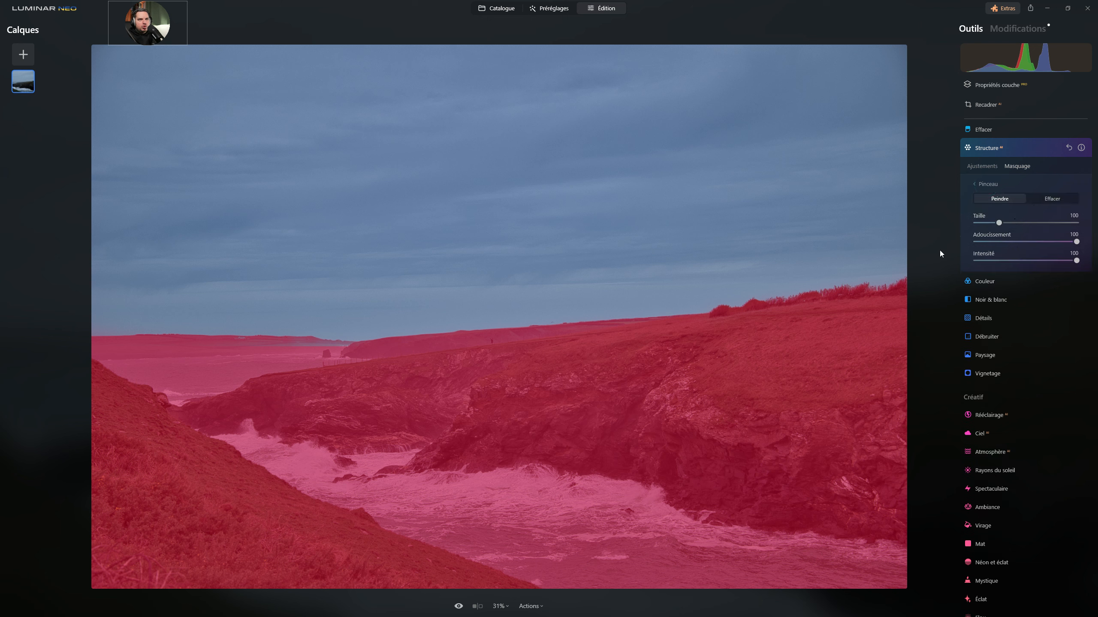
drag(999, 222, 976, 223)
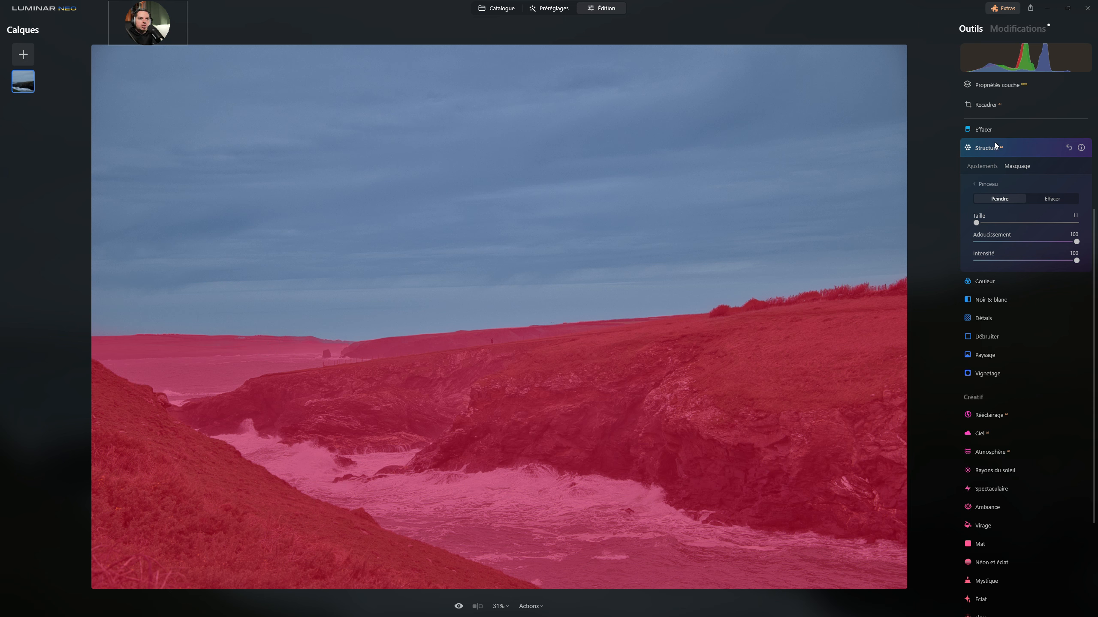
- Set Structure's Quantité to 30 for the masked land and water
click(983, 167)
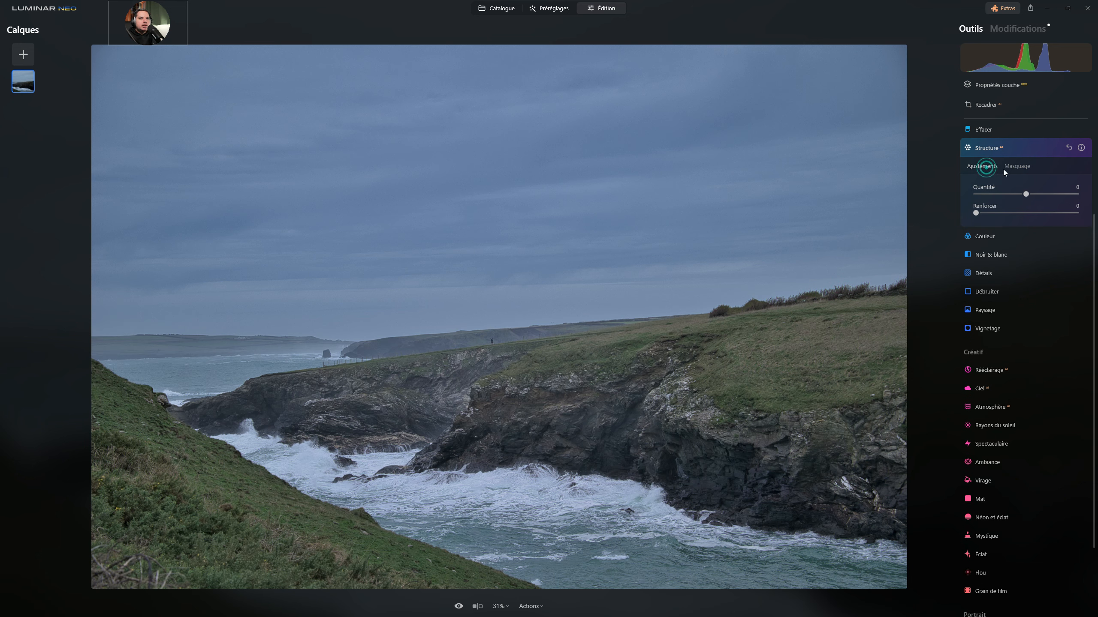
mouse_move(1025, 196)
mouse_down()
mouse_move(1050, 194)
mouse_move(1031, 198)
mouse_up()
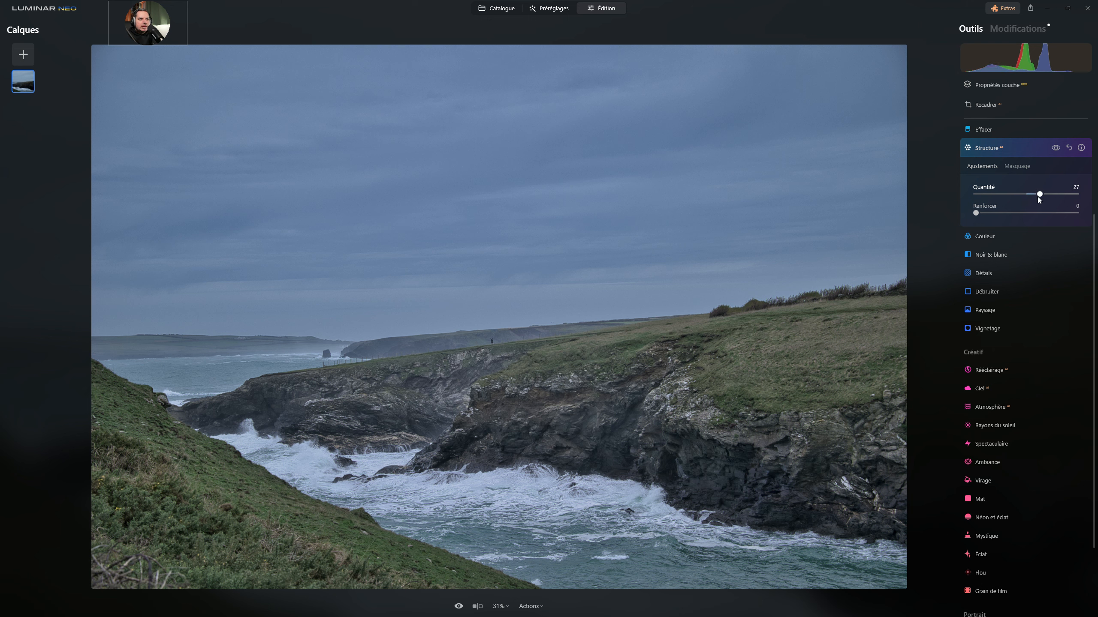
drag(1041, 195, 1043, 196)
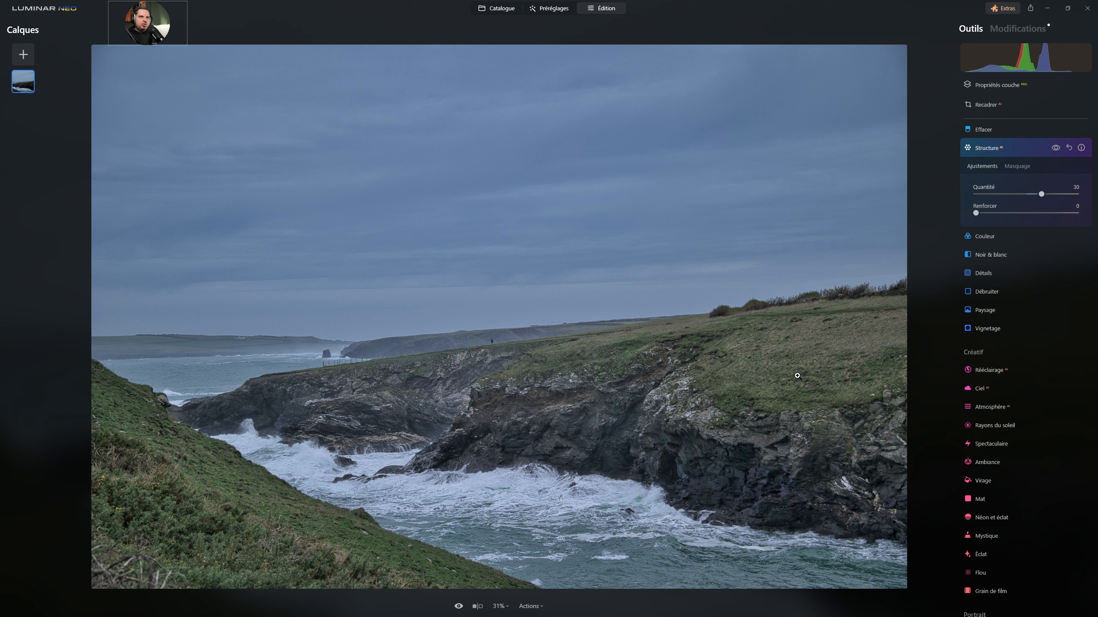
- Partly erase the Structure mask over the grassy clifftop and the foreground grass slope with an eraser brush of Taille 97 and Intensité 39
click(1013, 168)
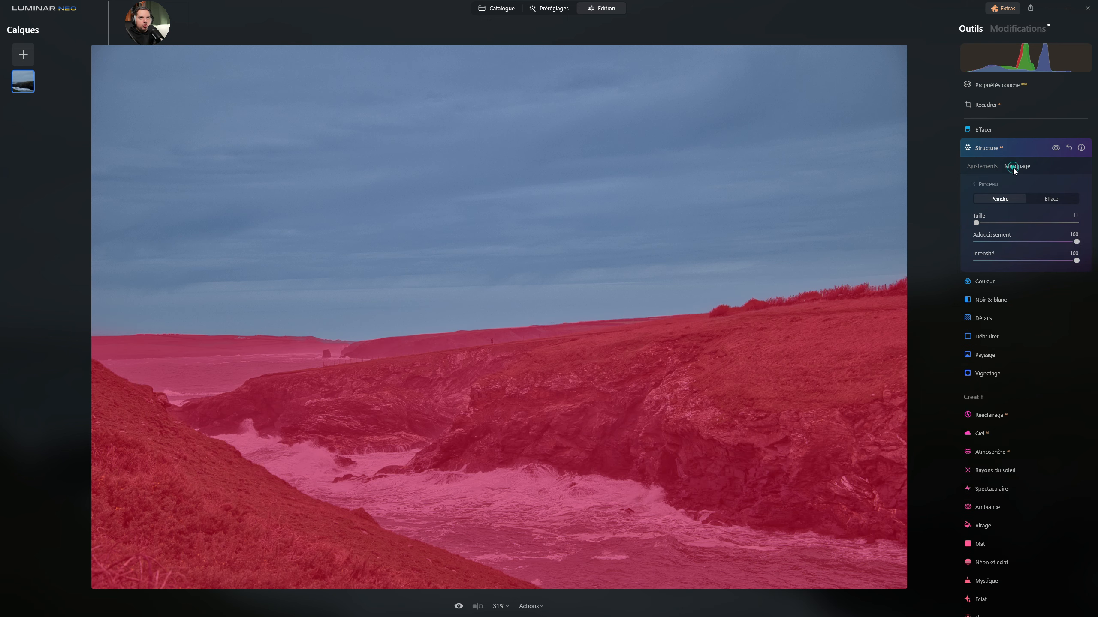
click(988, 186)
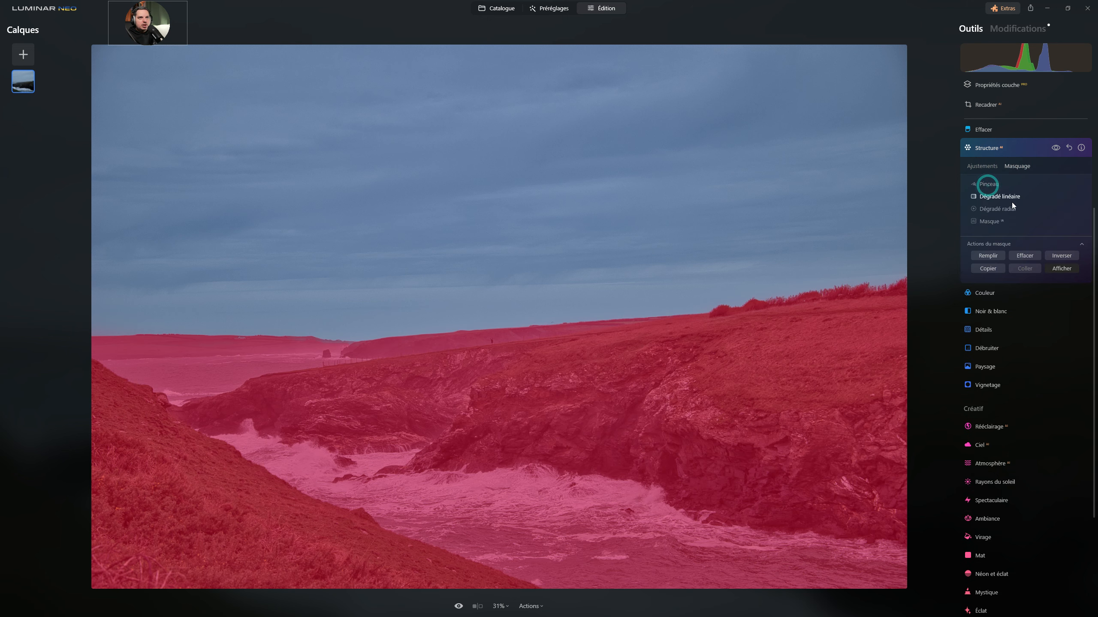
click(983, 186)
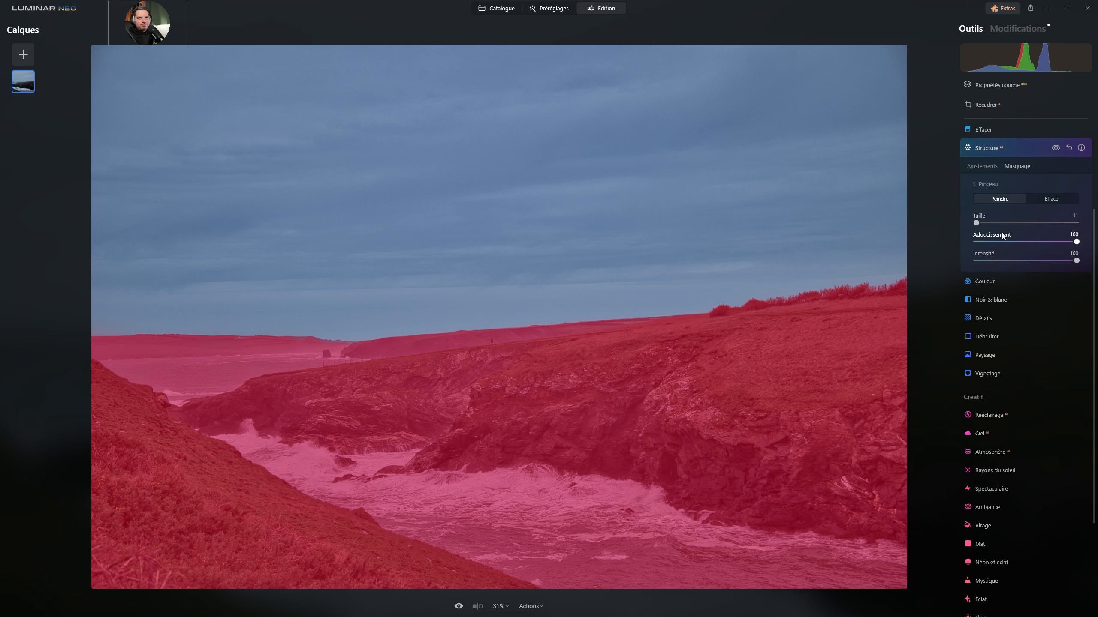
click(1053, 199)
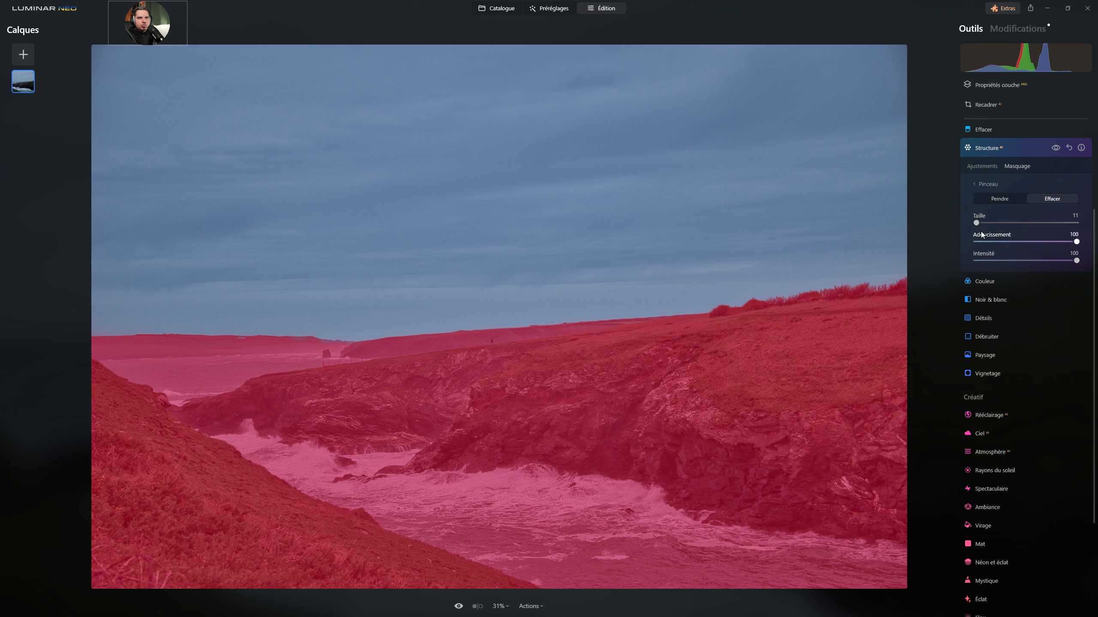
mouse_move(977, 222)
mouse_down()
mouse_move(1017, 223)
mouse_move(997, 223)
mouse_up()
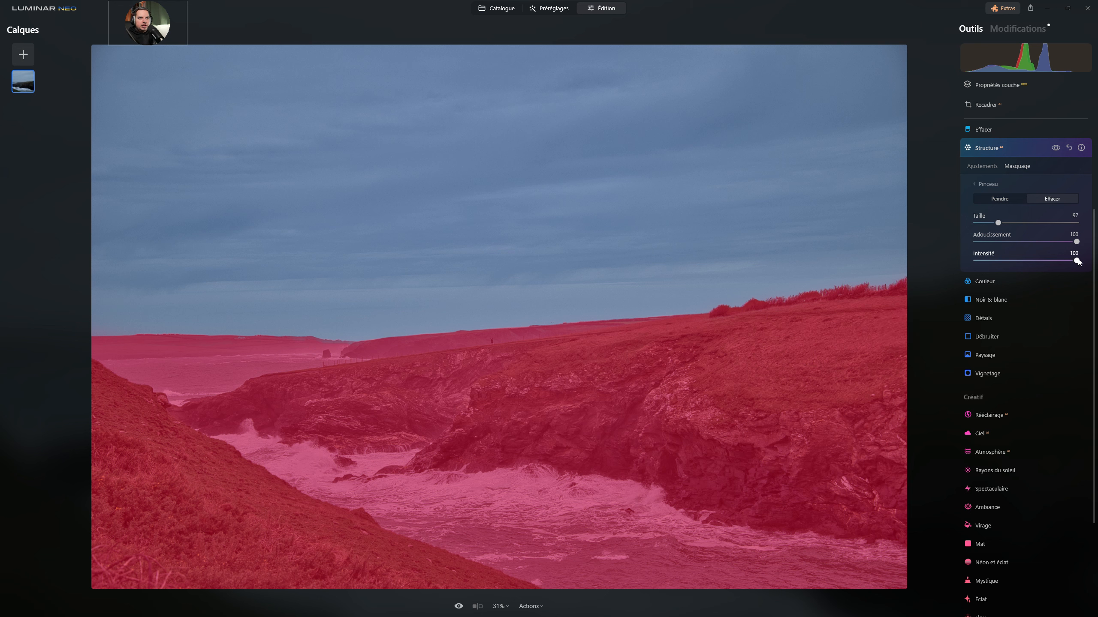
mouse_move(1077, 261)
mouse_down()
mouse_move(1000, 263)
mouse_move(1015, 262)
mouse_up()
mouse_move(716, 372)
mouse_down()
mouse_move(844, 336)
mouse_move(762, 358)
mouse_move(757, 381)
mouse_move(887, 337)
mouse_move(876, 316)
mouse_move(512, 360)
mouse_move(810, 349)
mouse_move(875, 363)
mouse_up()
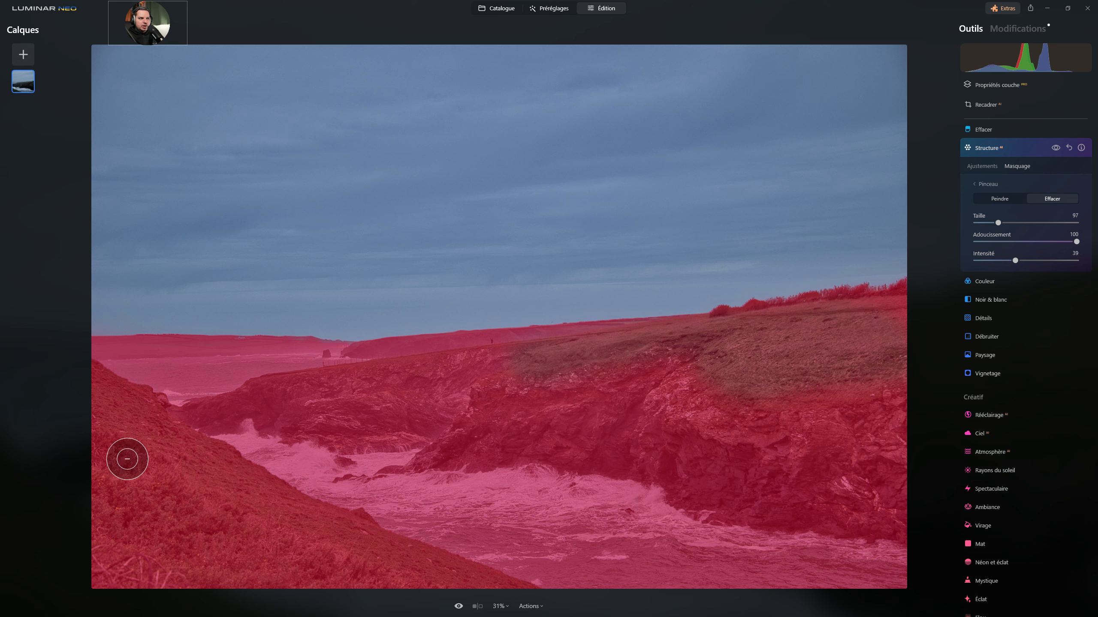
mouse_move(166, 452)
mouse_down()
mouse_move(327, 536)
mouse_move(238, 517)
mouse_move(431, 588)
mouse_up()
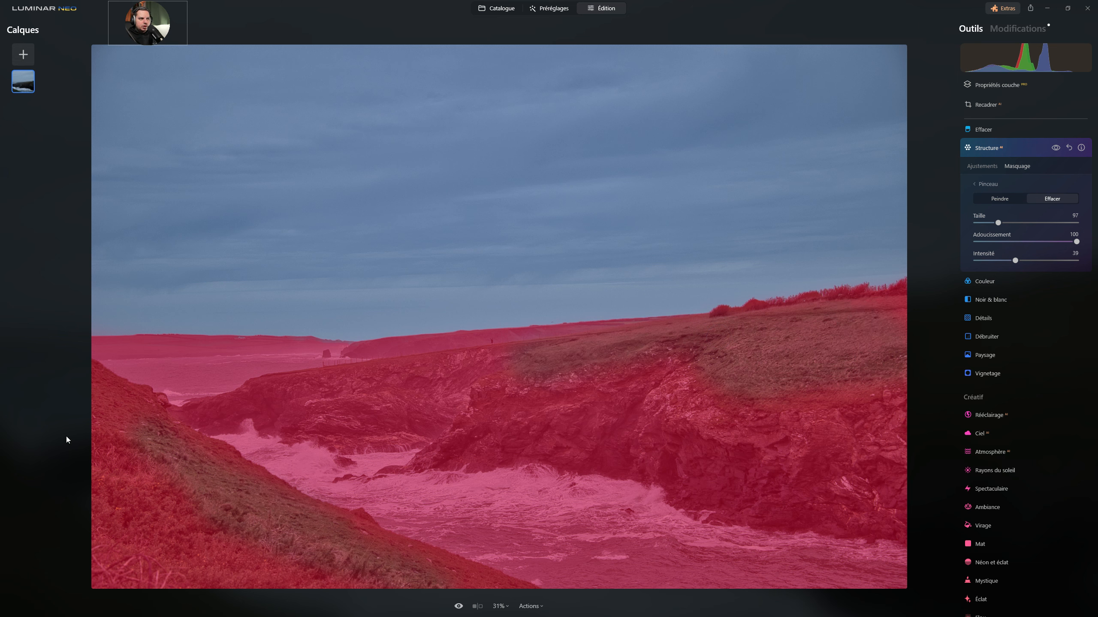
mouse_move(130, 406)
mouse_down()
mouse_move(355, 581)
mouse_move(132, 531)
mouse_move(193, 586)
mouse_move(322, 548)
mouse_move(212, 514)
mouse_move(114, 415)
mouse_move(101, 439)
mouse_move(134, 411)
mouse_move(213, 491)
mouse_move(325, 528)
mouse_move(306, 526)
mouse_up()
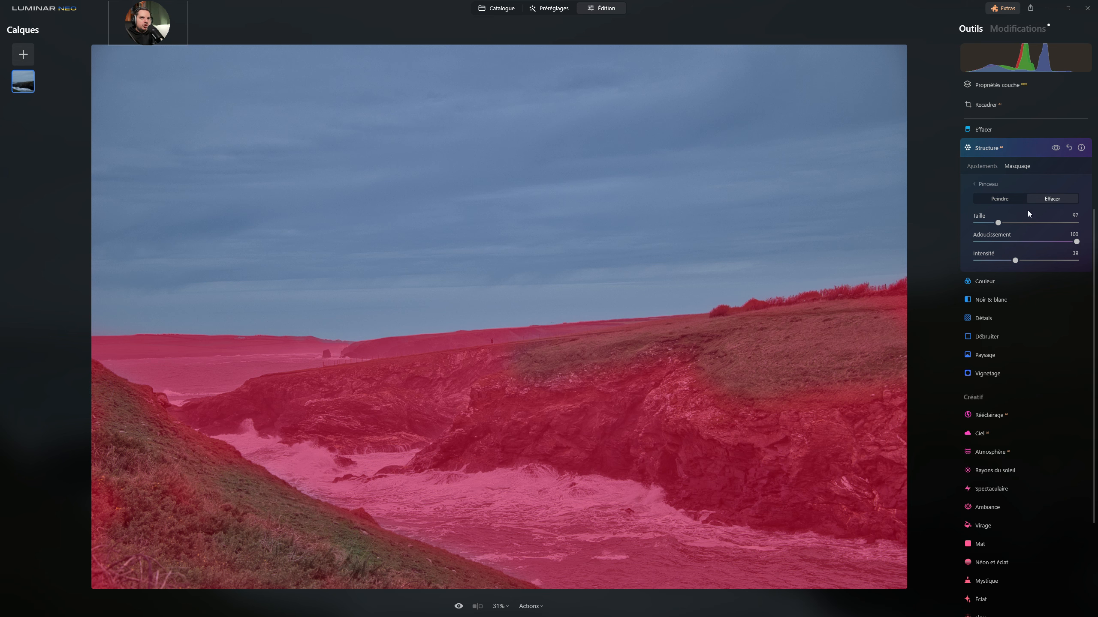
click(989, 168)
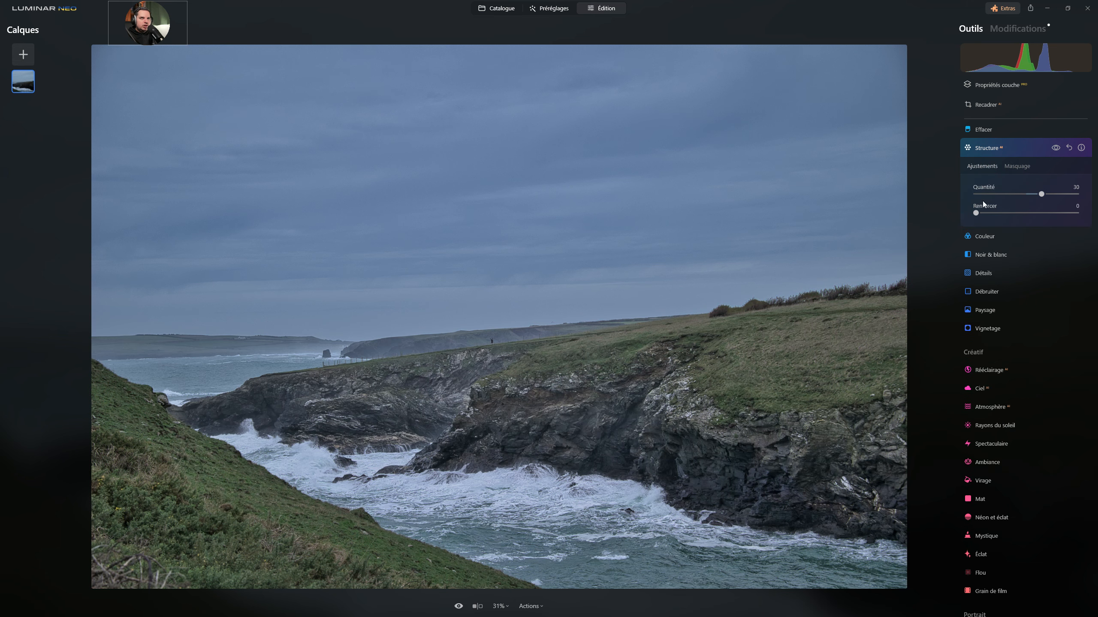
- Compare the photo with and without the Structure effect, and with the original before all edits
click(1056, 149)
click(1055, 148)
click(1056, 148)
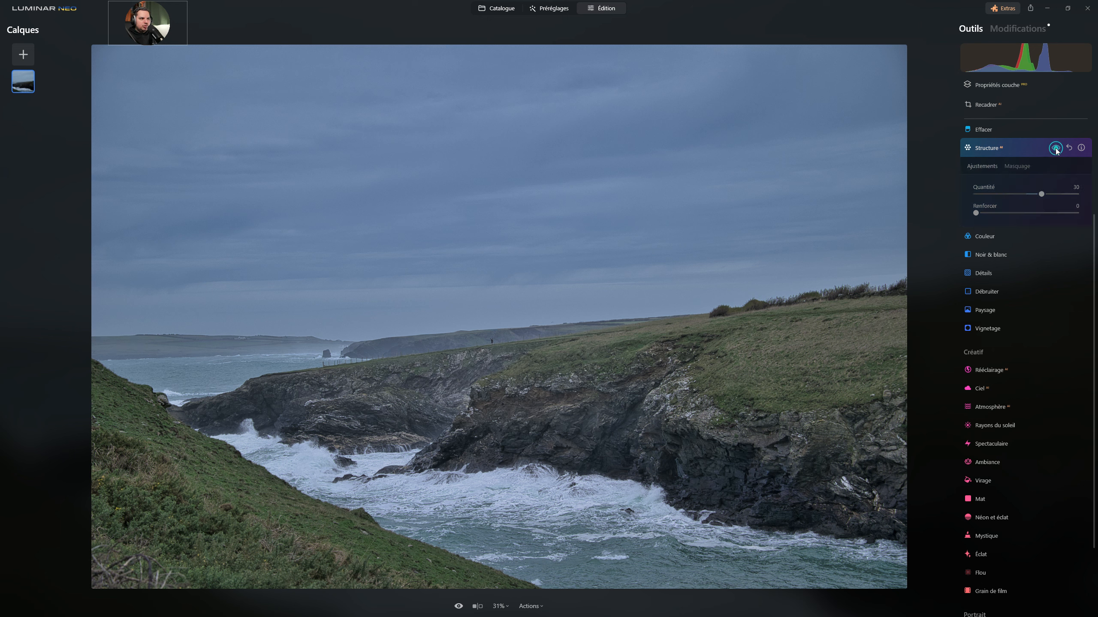
click(1055, 148)
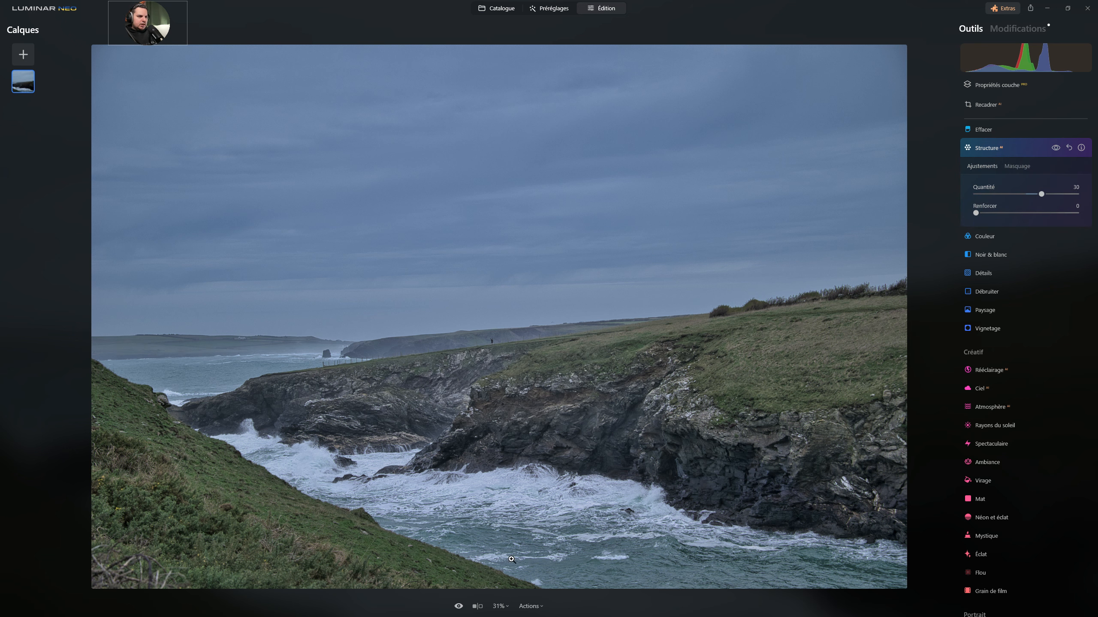
click(458, 607)
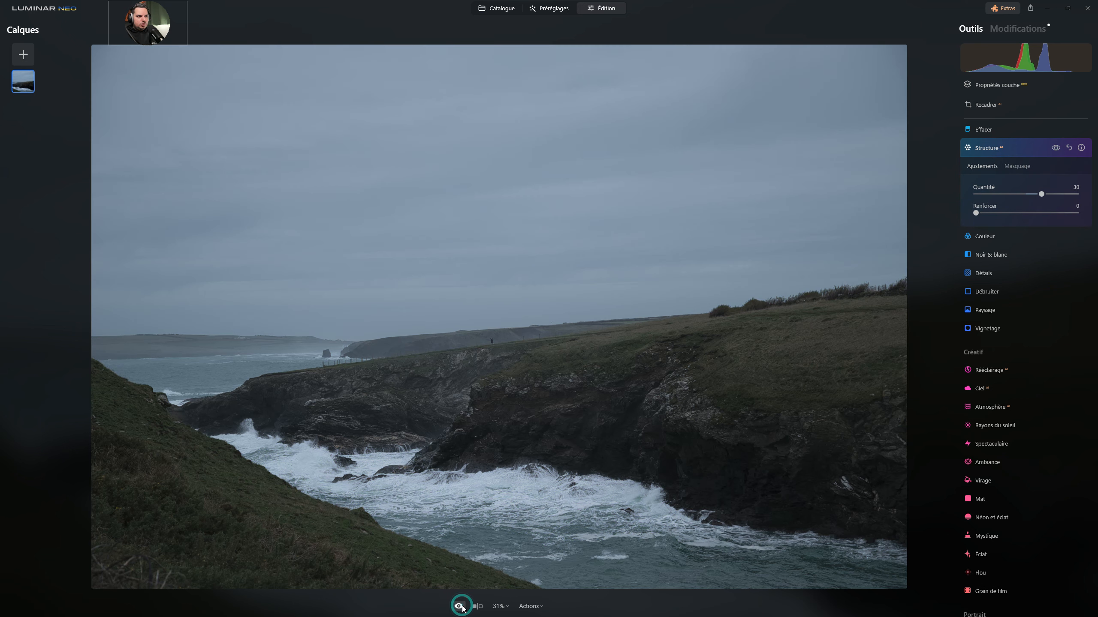
click(459, 606)
click(459, 607)
click(458, 607)
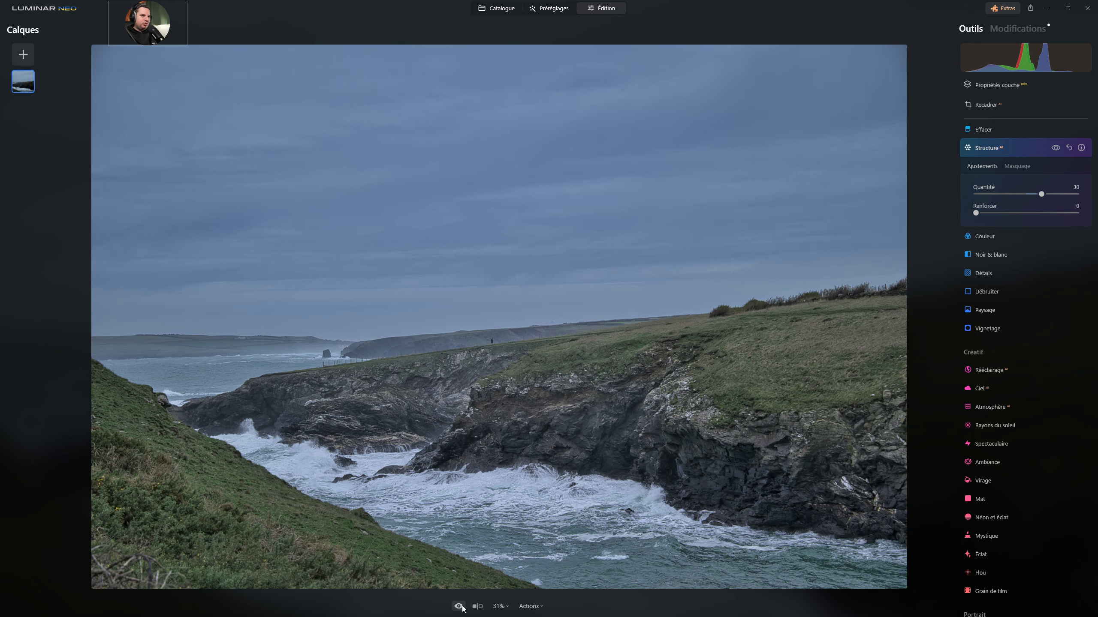
click(973, 146)
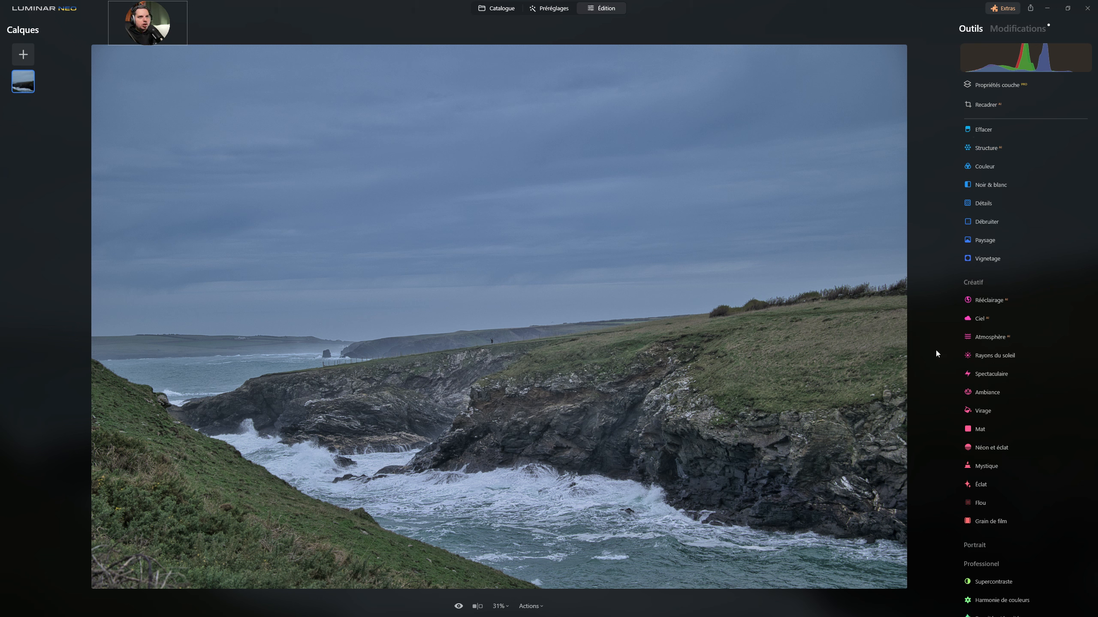
- Try the Atmosphère effect Brouillard with Quantité 34 and Profondeur 82, and compare the photo with and without it
click(990, 337)
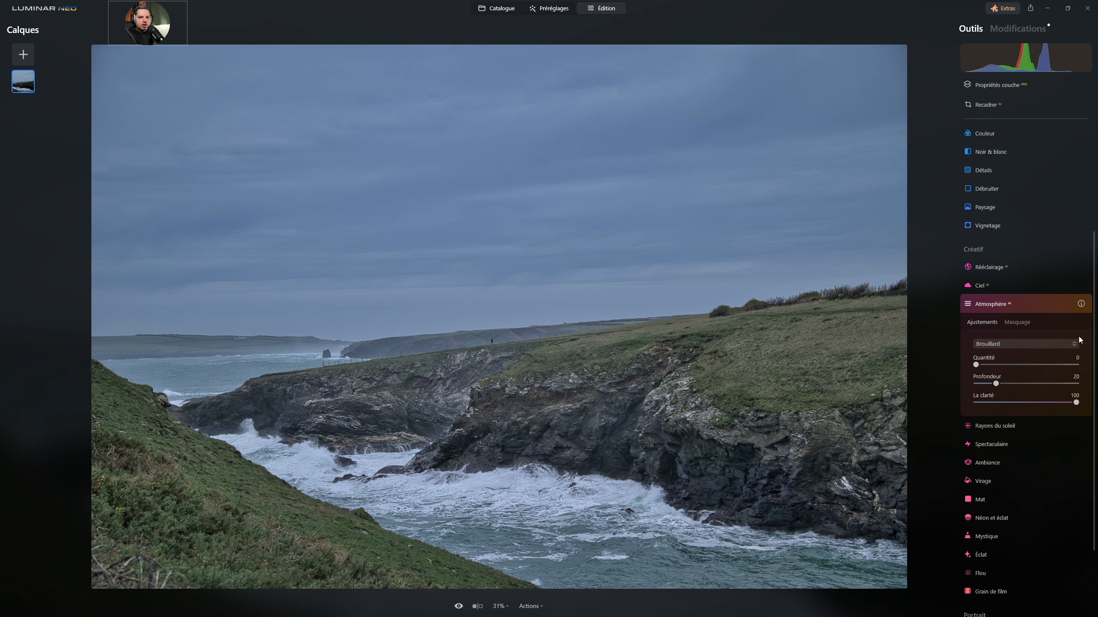
drag(976, 365, 1011, 366)
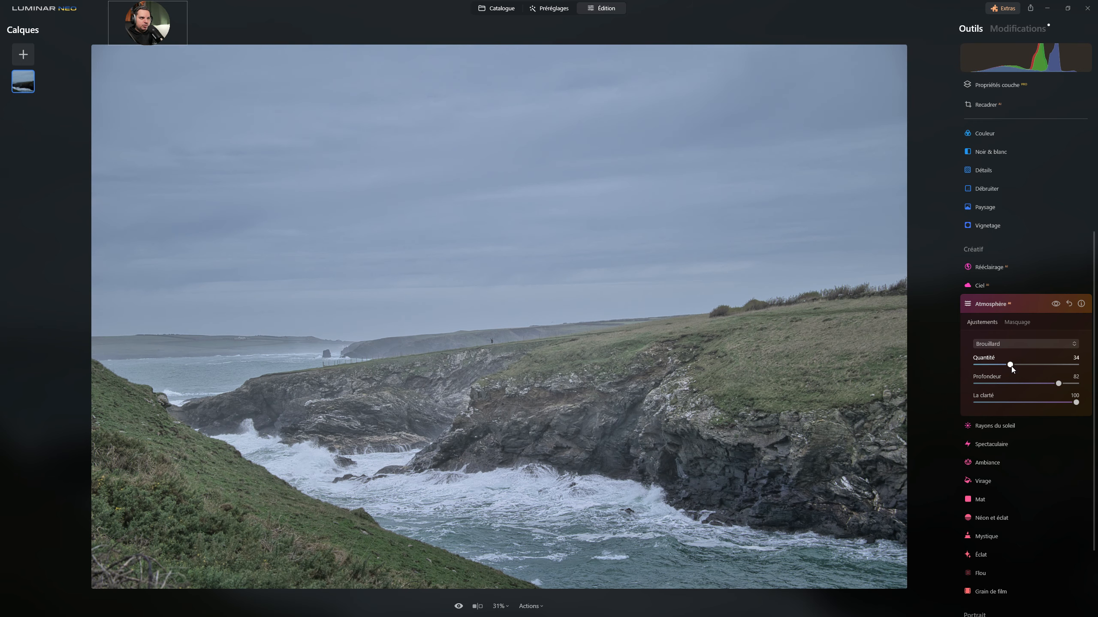
click(1056, 304)
click(1057, 304)
click(1056, 304)
click(1056, 304)
click(1056, 304)
click(1056, 304)
- Try reducing the Brouillard Quantité to 16 and compare the photo with and without the fog
mouse_move(1010, 367)
mouse_down()
mouse_move(980, 365)
mouse_move(1000, 366)
mouse_up()
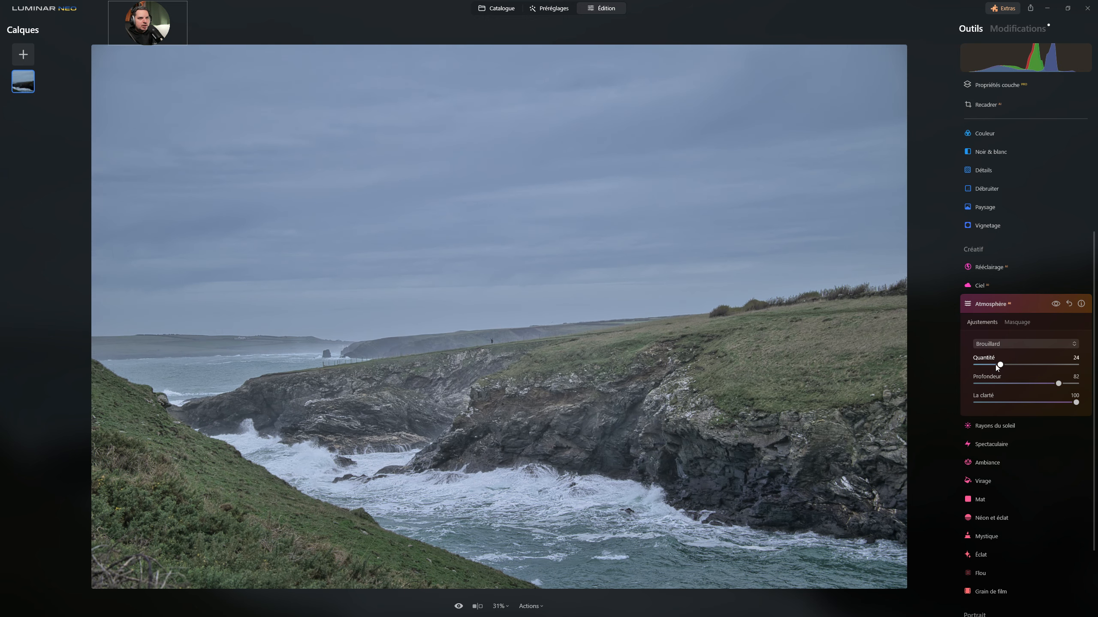
click(994, 366)
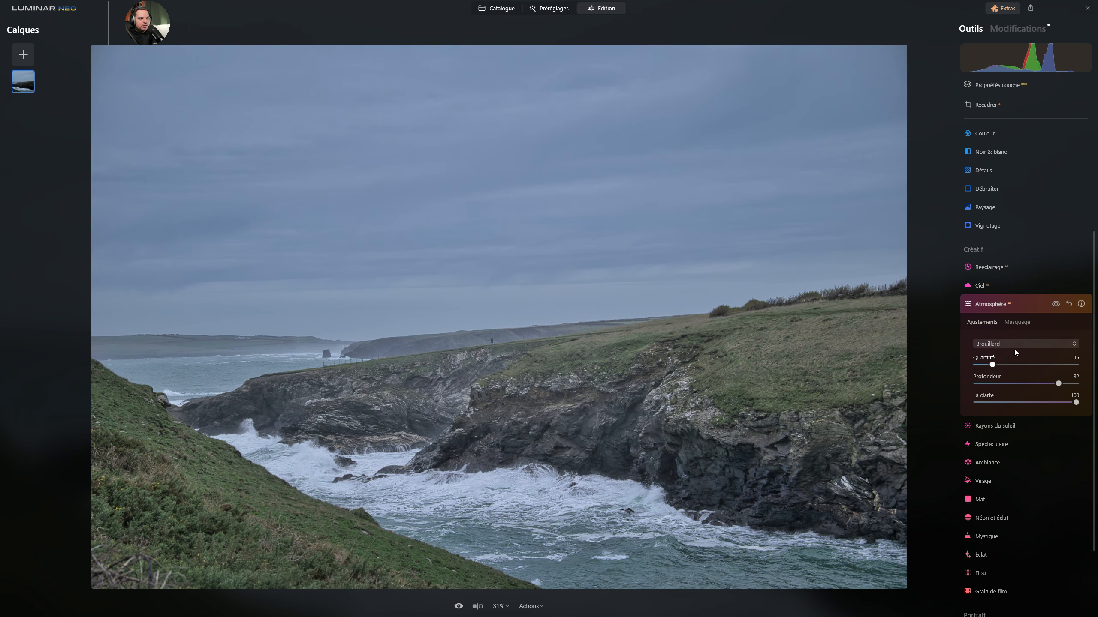
click(1055, 304)
click(1054, 305)
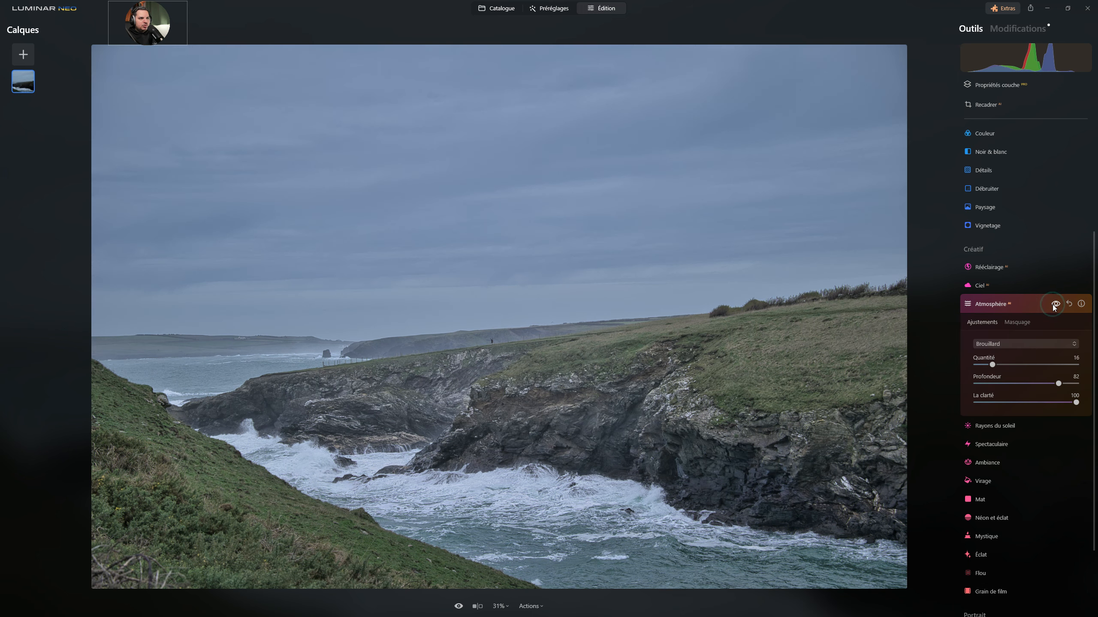
click(1001, 302)
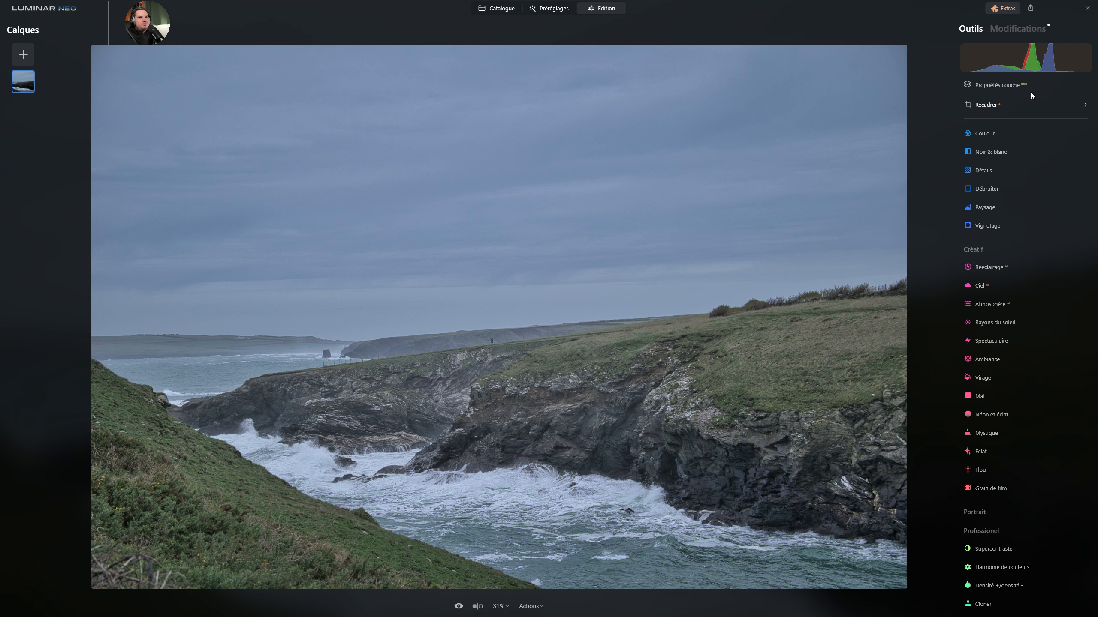
- Remove the Atmosphère edit from the applied modifications and return to the editing tools
click(1018, 29)
click(1065, 135)
click(1084, 132)
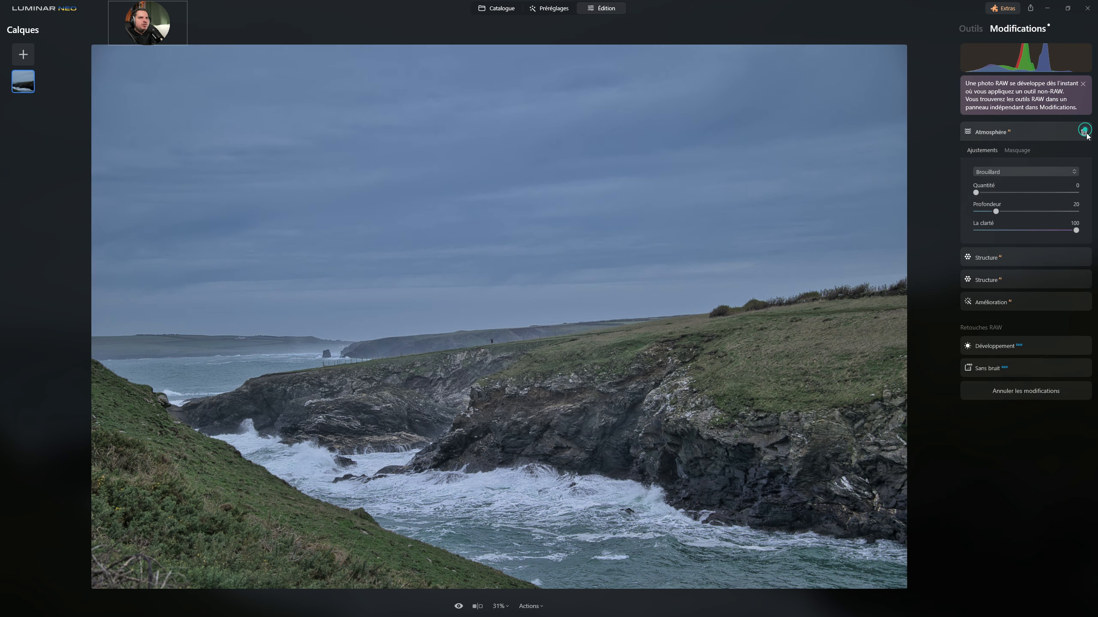
click(970, 30)
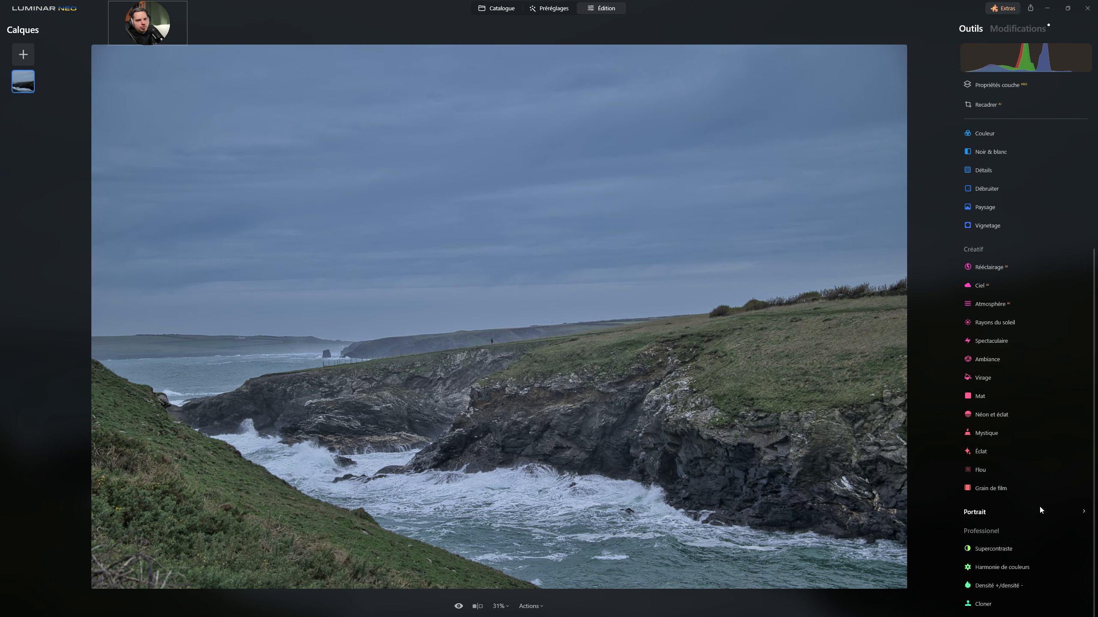
- Lighten the white wave foam below the cliff using Densité +/densité - in Éclaircir mode with Taille 59 and Intensité 53
click(992, 588)
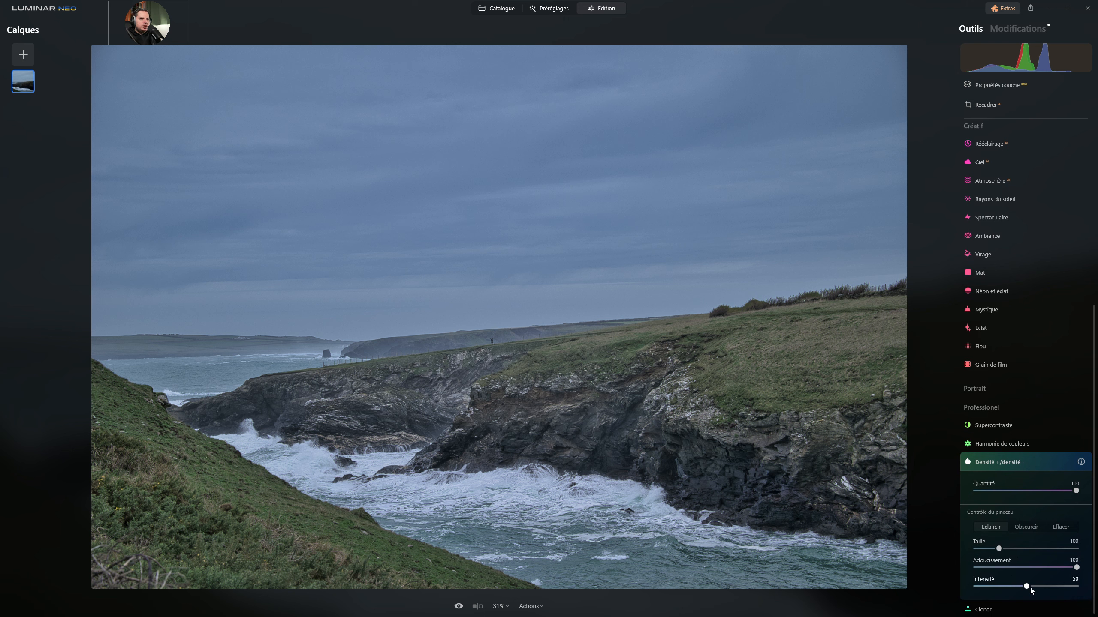
drag(1023, 587, 1012, 587)
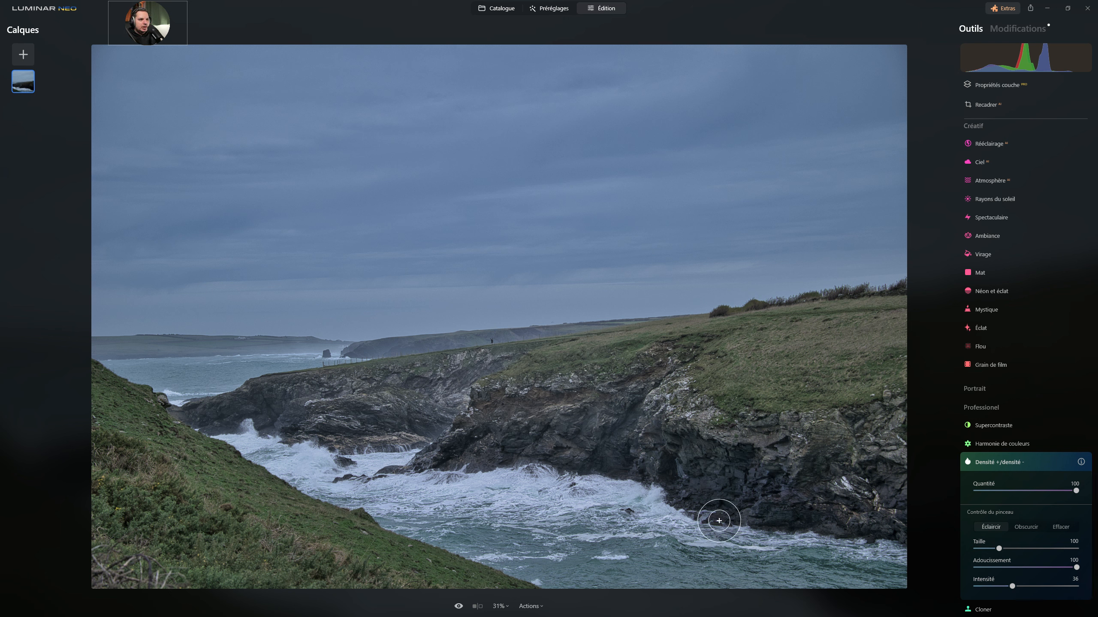
drag(998, 549, 988, 549)
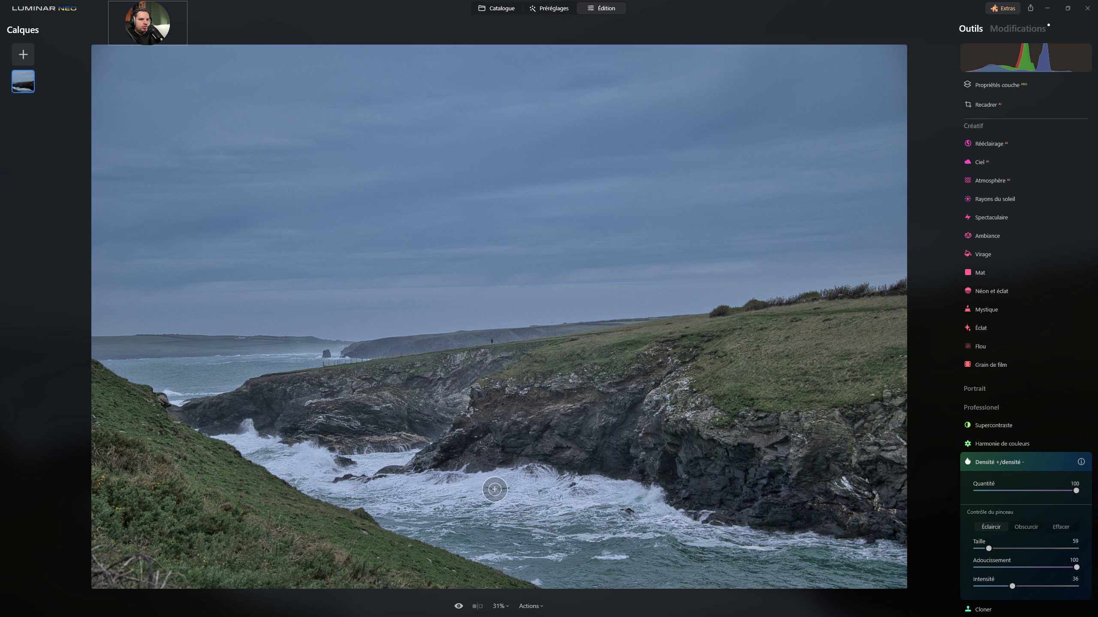
drag(1007, 587, 1029, 587)
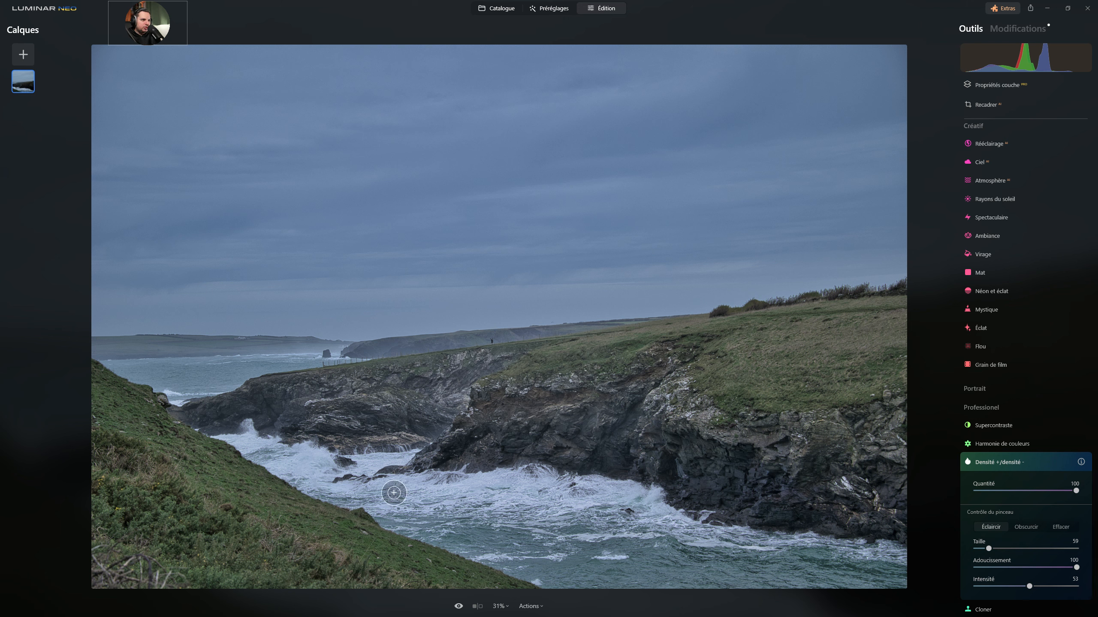
mouse_move(483, 483)
mouse_down()
mouse_move(634, 496)
mouse_move(467, 491)
mouse_up()
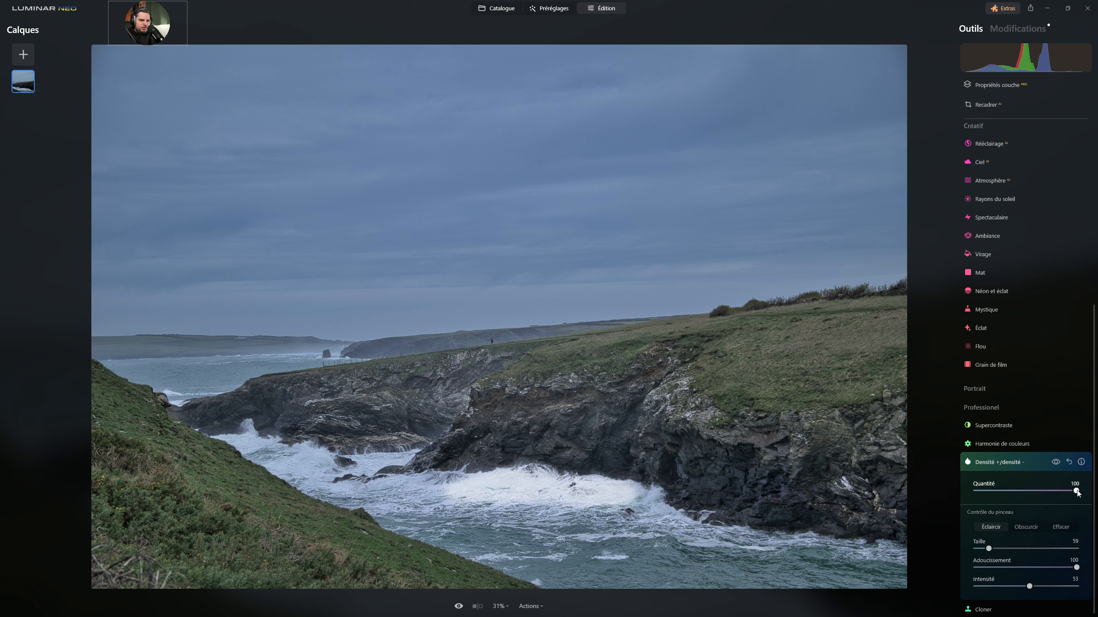
- Lower the foam lightening's Quantité to 14, comparing the photo with and without the effect while adjusting
mouse_move(1076, 492)
mouse_down()
mouse_move(989, 492)
mouse_move(1030, 491)
mouse_move(990, 492)
mouse_move(1003, 492)
mouse_up()
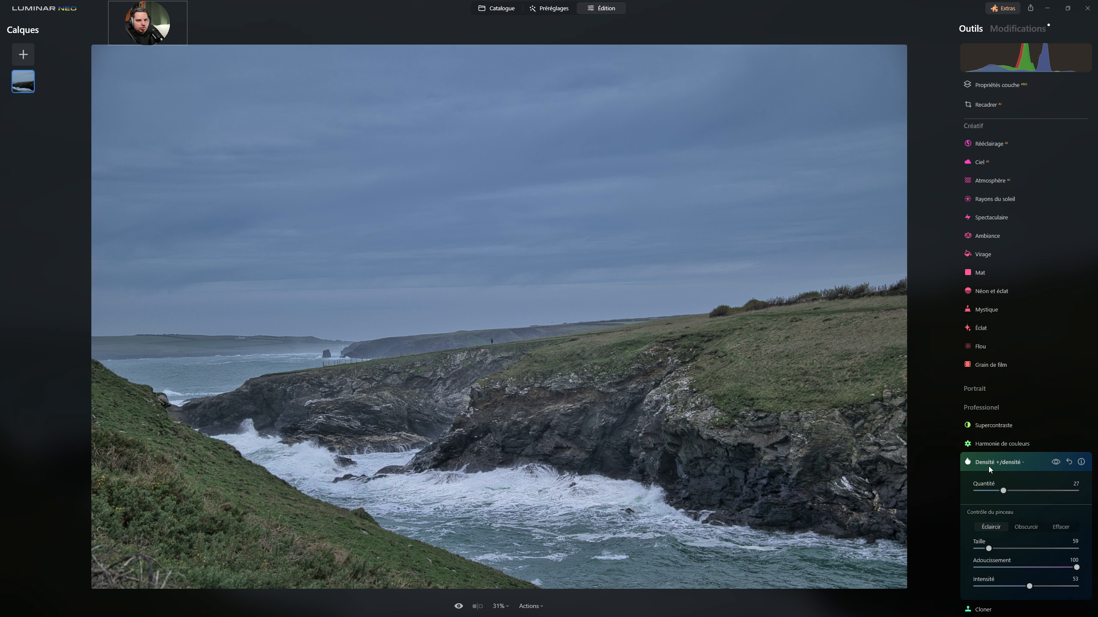
click(1056, 462)
click(1056, 462)
click(1055, 462)
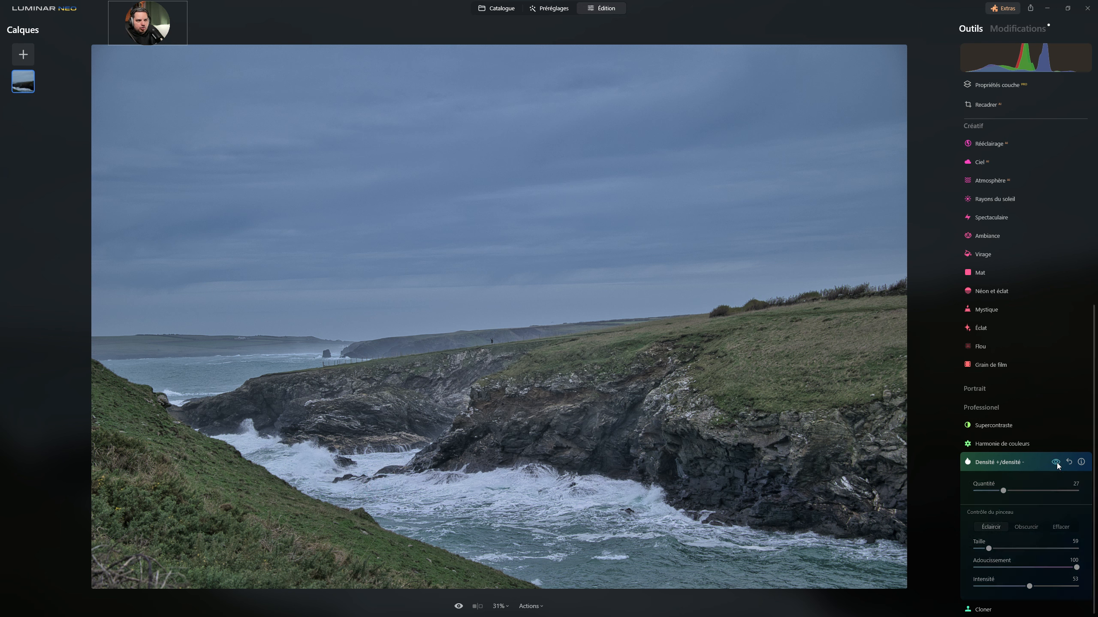
click(1055, 462)
click(1055, 462)
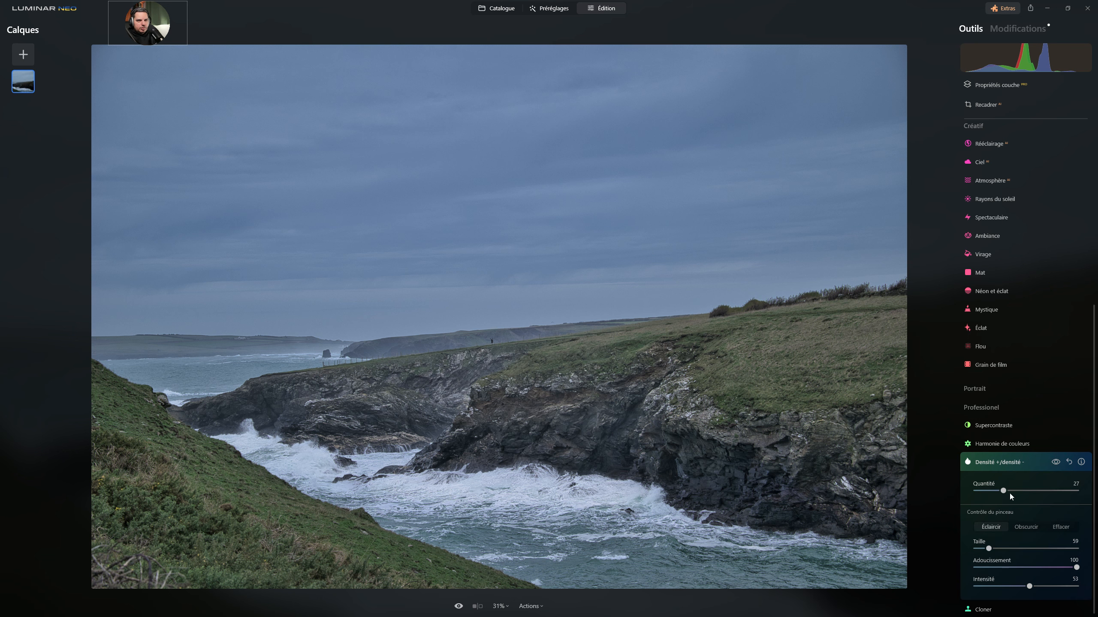
mouse_move(1003, 491)
mouse_down()
mouse_move(983, 489)
mouse_move(994, 490)
mouse_up()
click(1056, 462)
click(1055, 463)
click(1055, 463)
click(1055, 462)
drag(997, 492, 990, 495)
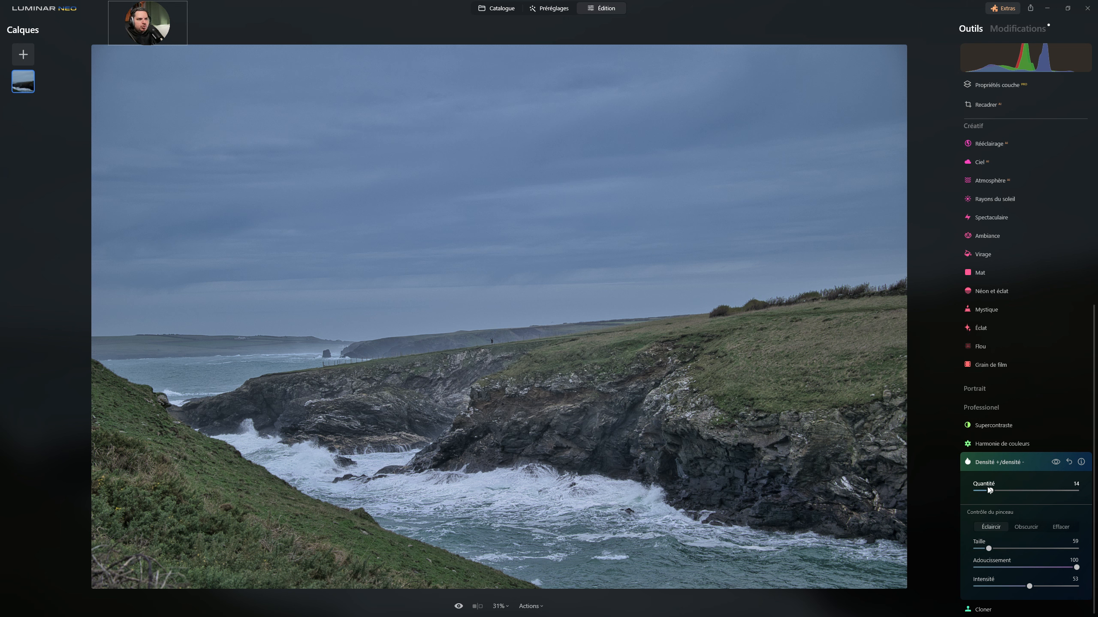
click(993, 462)
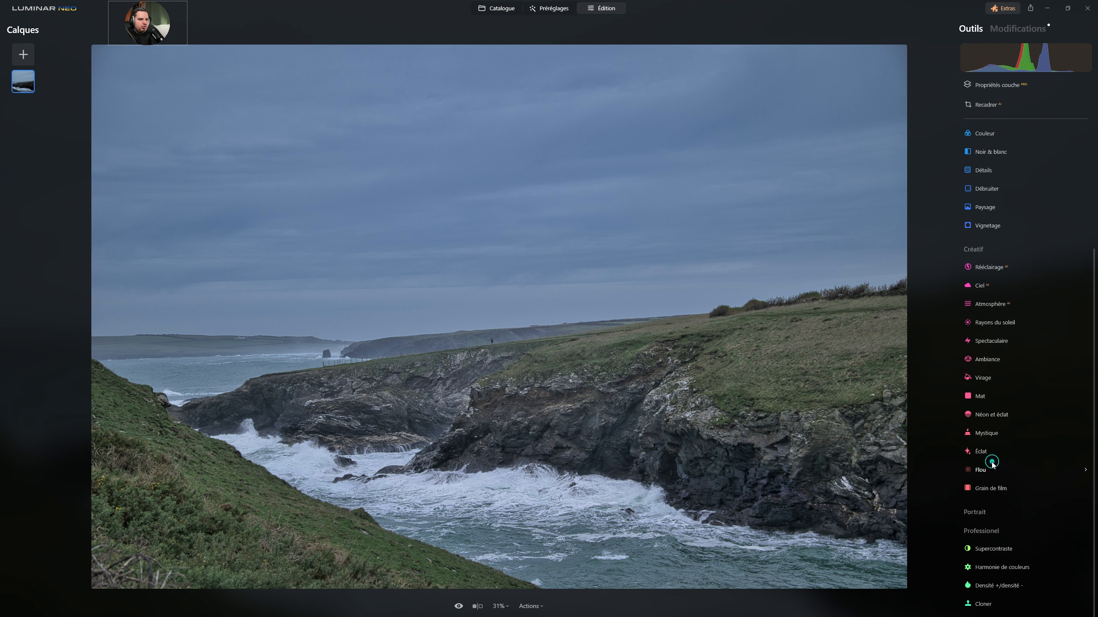
- Lighten the bright rock faces of the near and distant cliffs with Densité +/densité - in Éclaircir mode at Quantité 15, Taille 59, Intensité 53
click(996, 586)
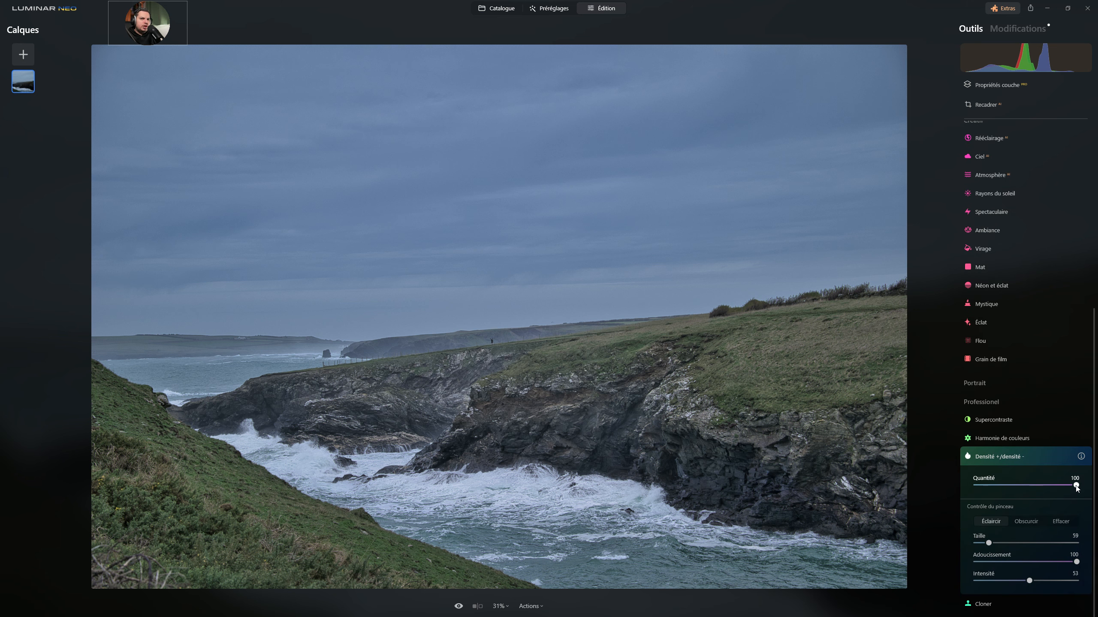
click(983, 485)
drag(990, 485, 992, 485)
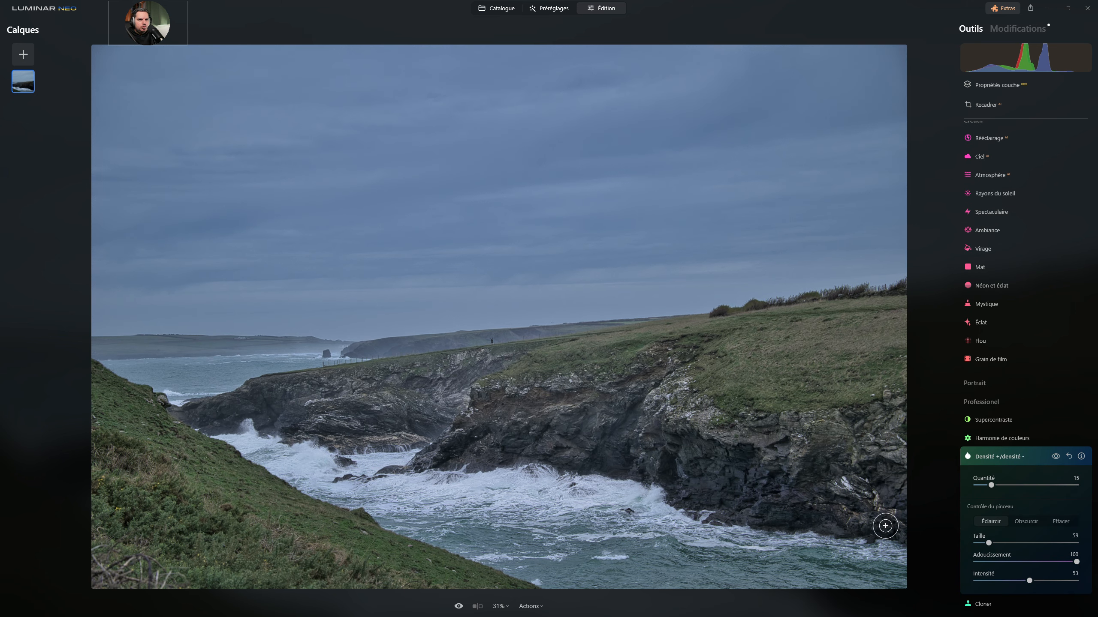
click(676, 387)
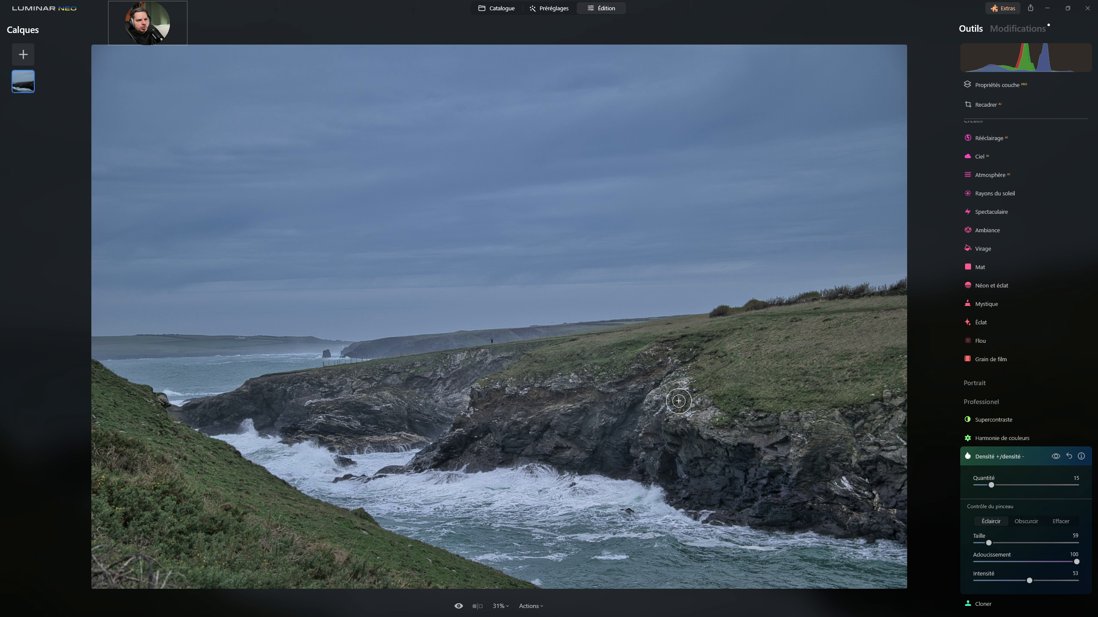
click(671, 363)
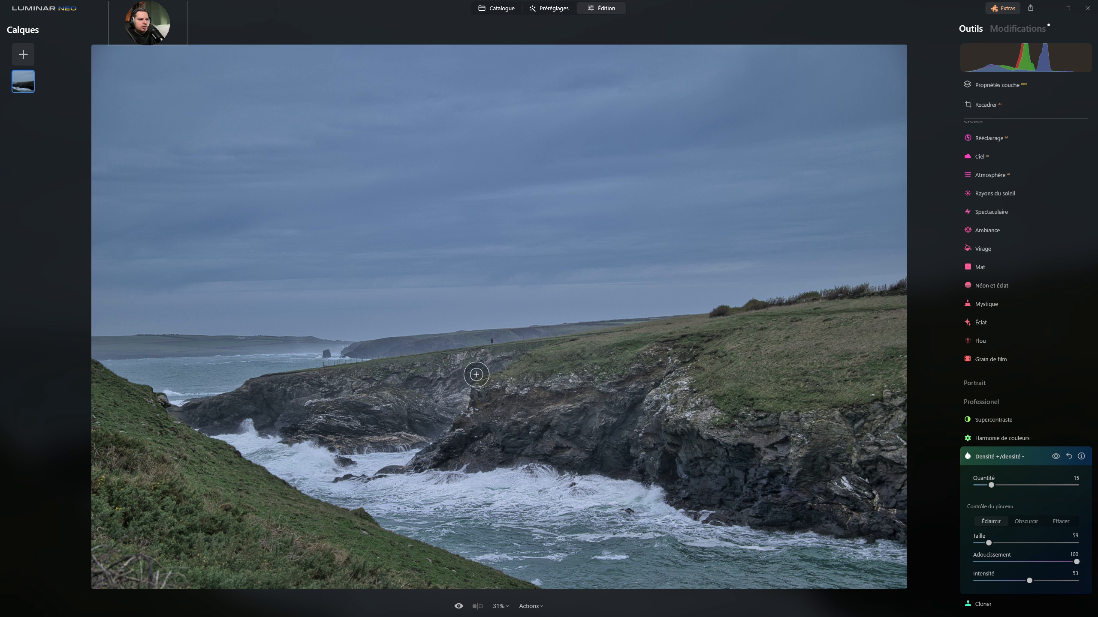
click(454, 363)
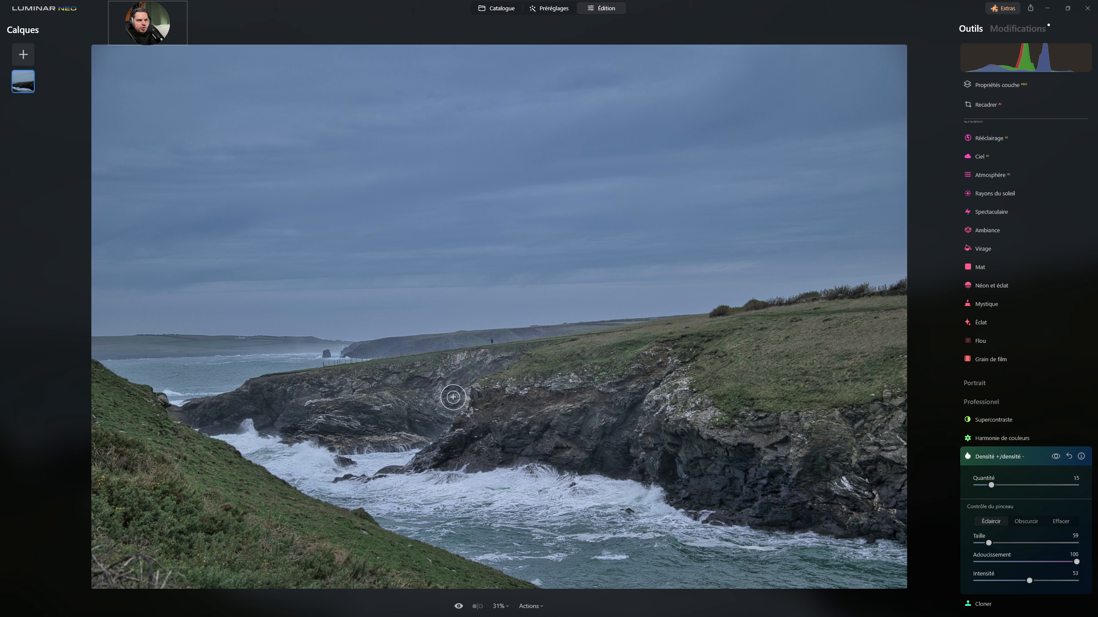
click(363, 394)
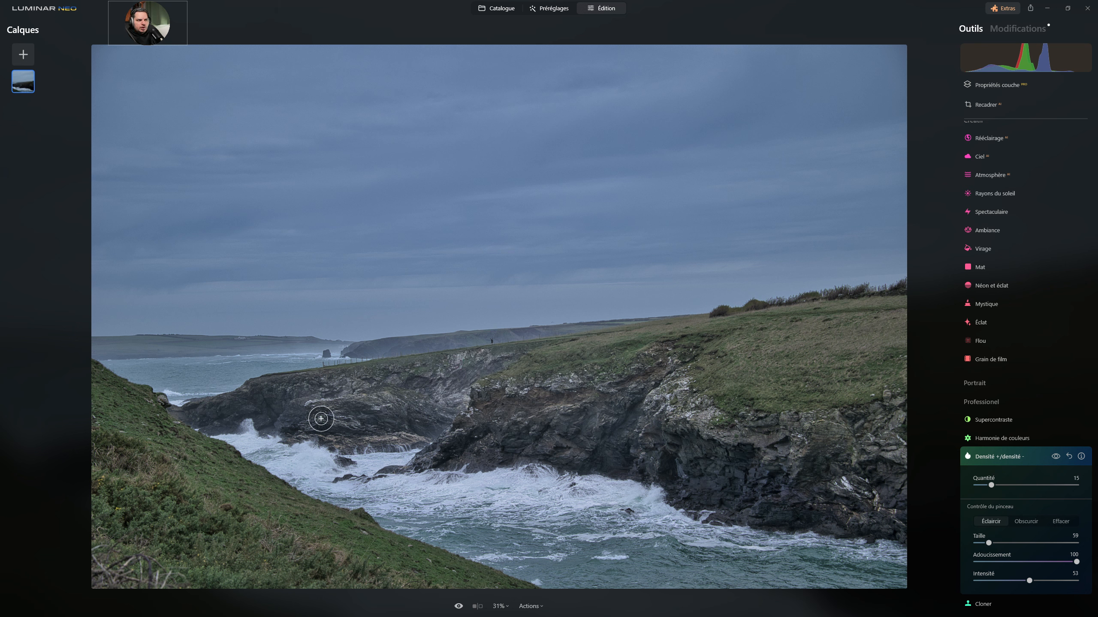
click(322, 384)
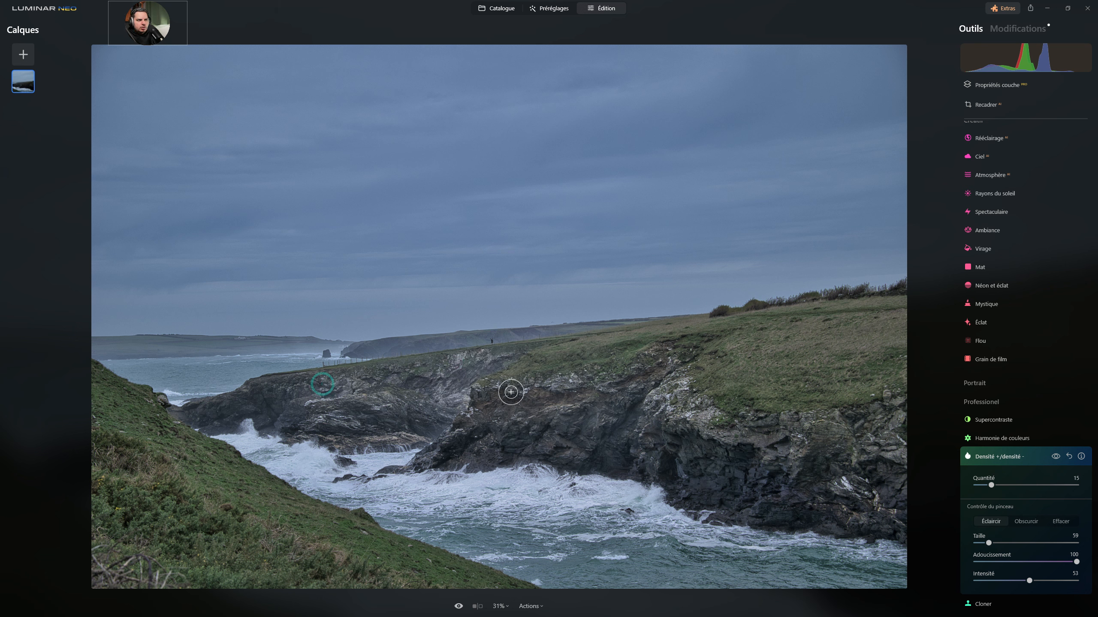
scroll(998, 459, up, 1)
click(997, 464)
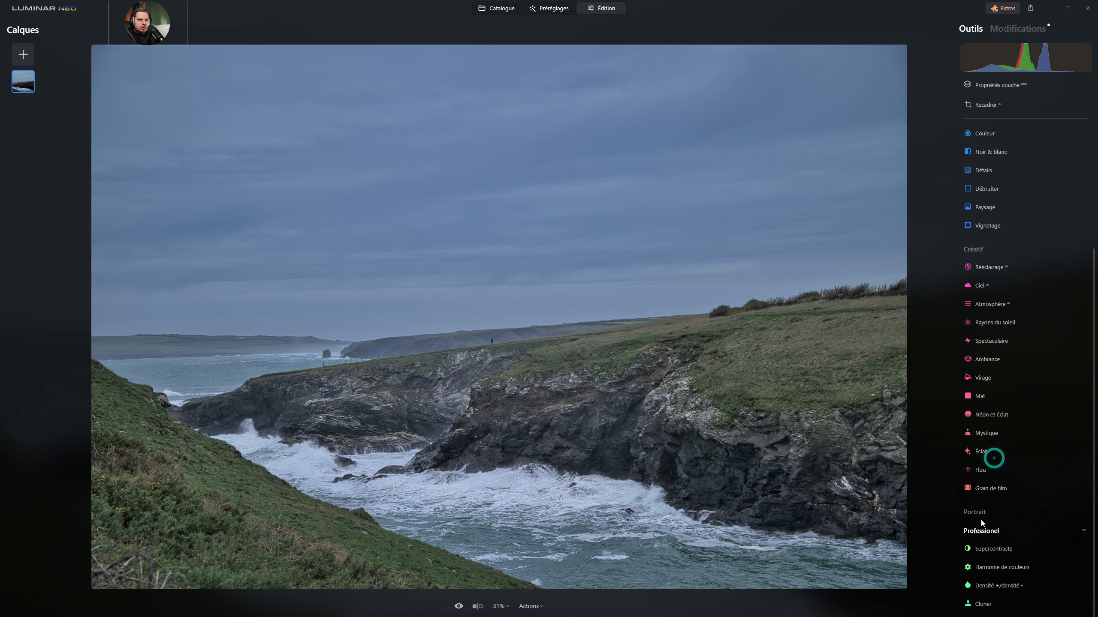
- Darken the shadowed rock around the pale outcrop in the main cliff using Densité +/densité - in Obscurcir mode, Taille 40 and Intensité 26
click(993, 585)
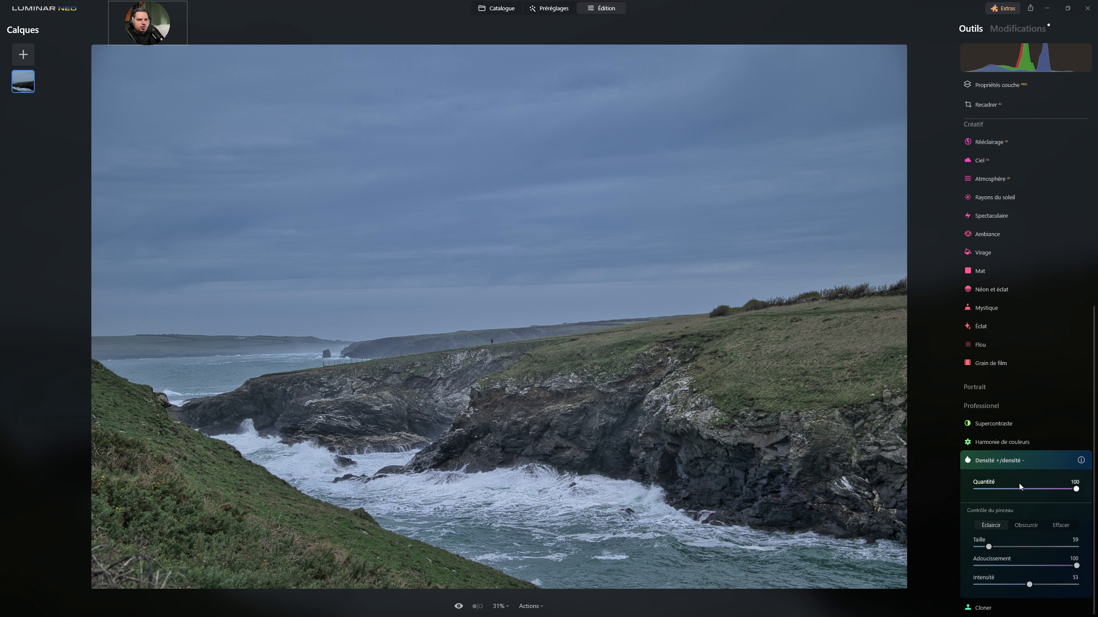
click(1026, 522)
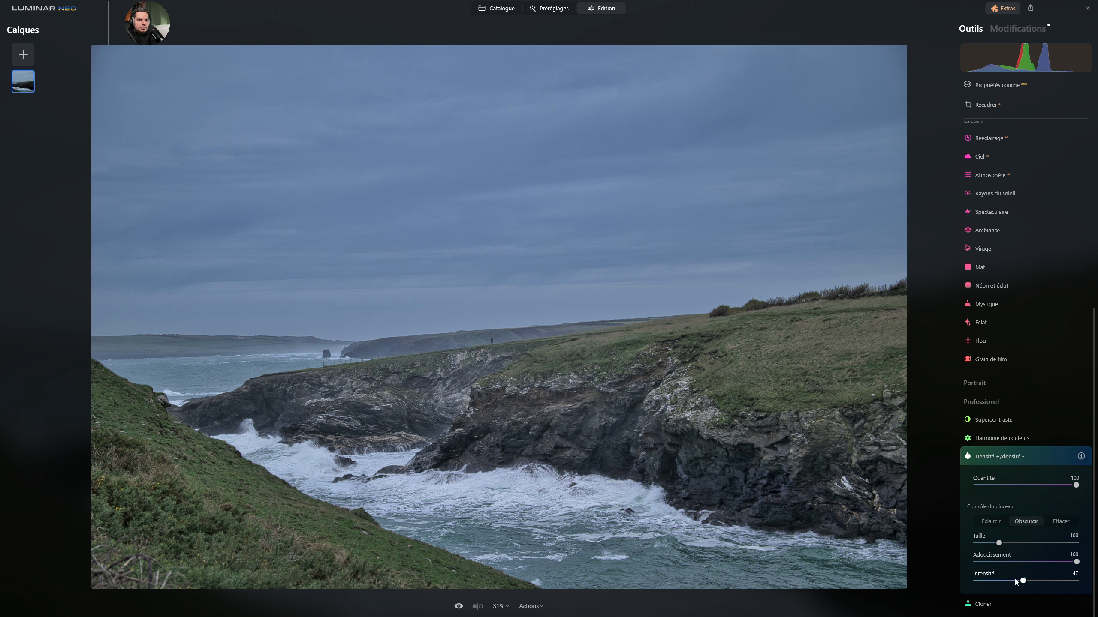
drag(1023, 580, 1002, 581)
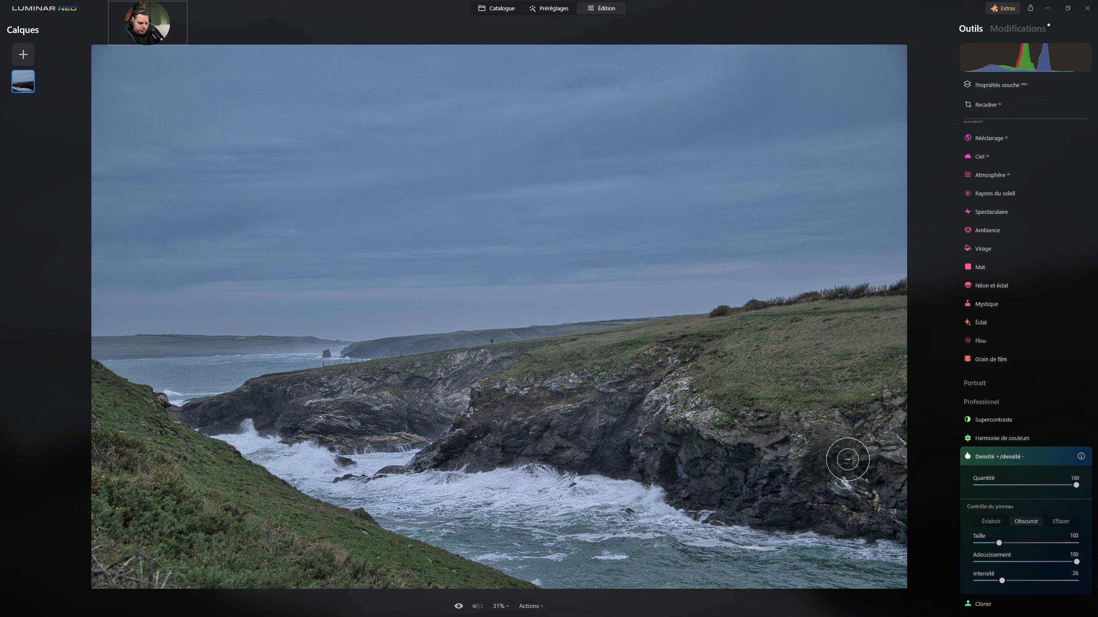
key(bracketleft)
key(bracketleft)
key(bracketleft)
key(bracketleft)
key(bracketleft)
key(bracketleft)
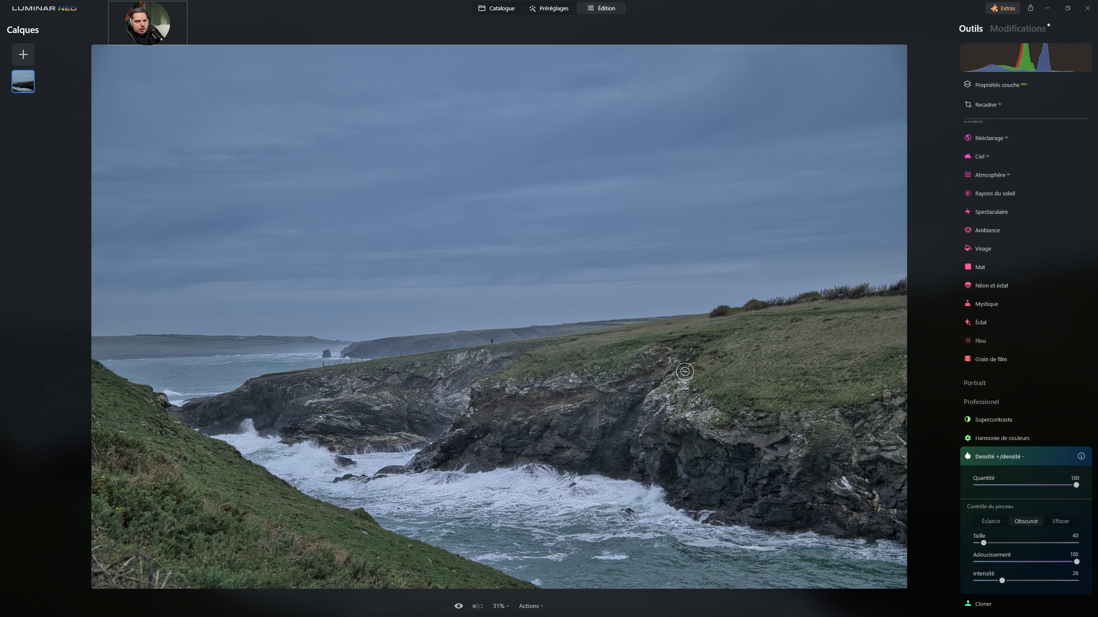
mouse_move(685, 371)
mouse_down()
mouse_move(743, 422)
mouse_move(682, 368)
mouse_move(698, 353)
mouse_move(655, 349)
mouse_up()
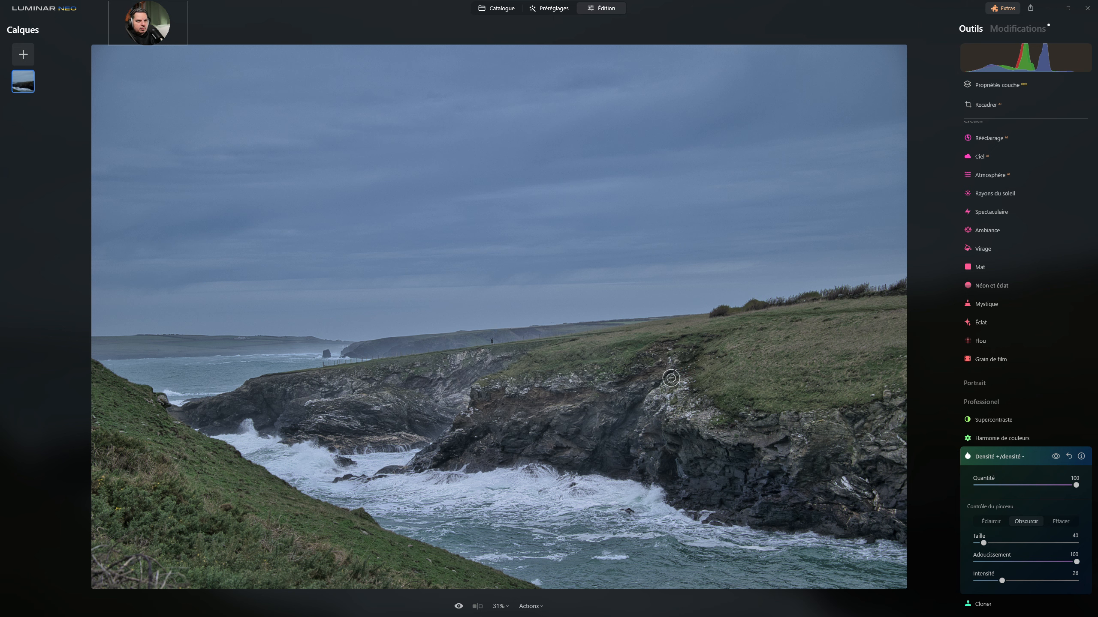
mouse_move(666, 374)
mouse_down()
mouse_move(641, 415)
mouse_move(687, 435)
mouse_up()
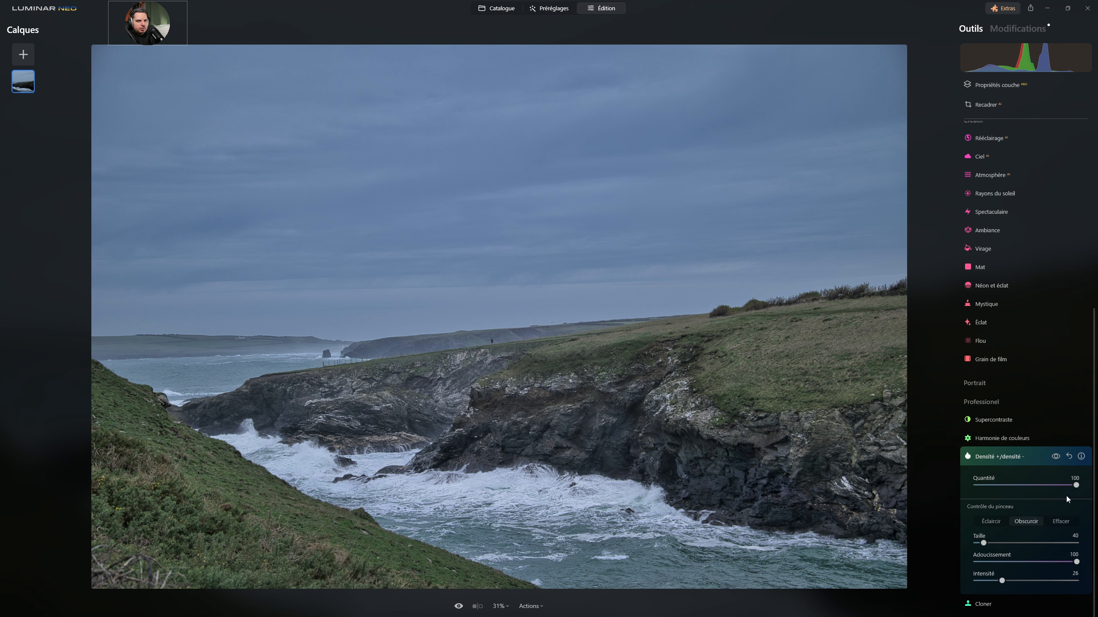
- Darken the shadows on the right-hand cliff and the distant rocks in Obscurcir mode, adjusting the effect's Quantité to 60
drag(1077, 486, 1005, 487)
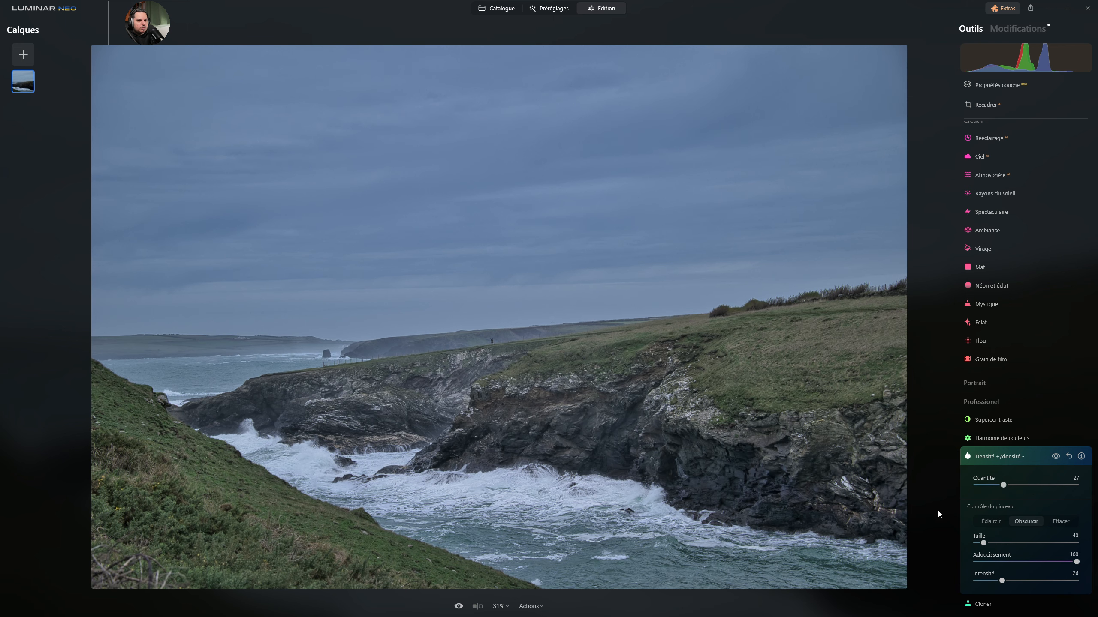
mouse_move(850, 419)
mouse_down()
mouse_move(860, 461)
mouse_move(879, 480)
mouse_up()
drag(1013, 485, 1009, 482)
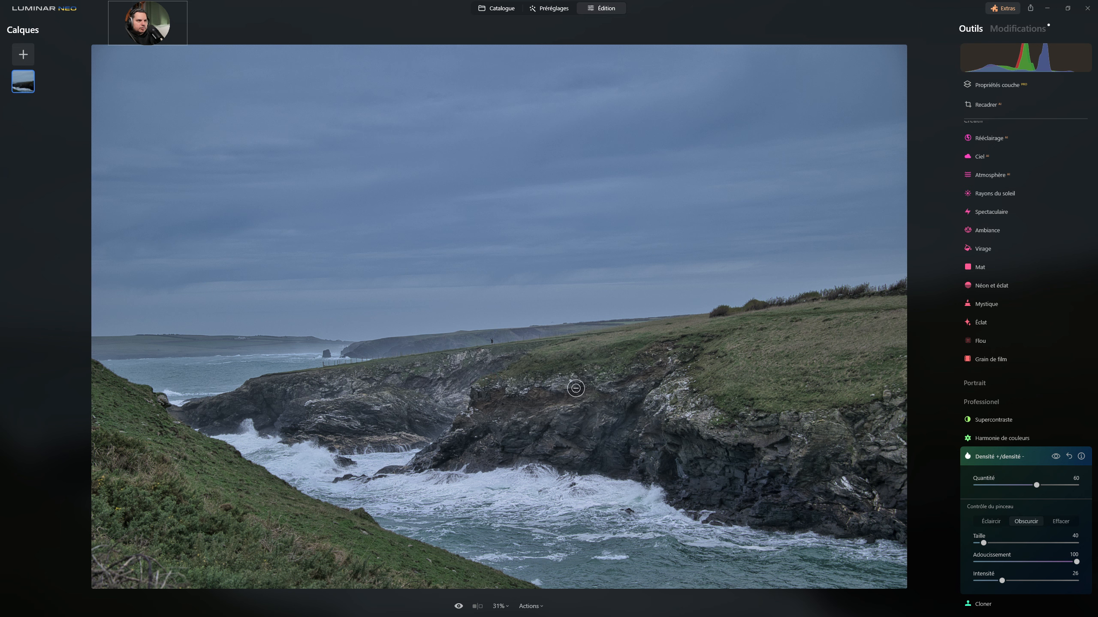
mouse_move(438, 364)
mouse_down()
mouse_move(423, 394)
mouse_move(389, 393)
mouse_move(410, 428)
mouse_move(380, 394)
mouse_move(304, 392)
mouse_move(319, 431)
mouse_move(418, 433)
mouse_up()
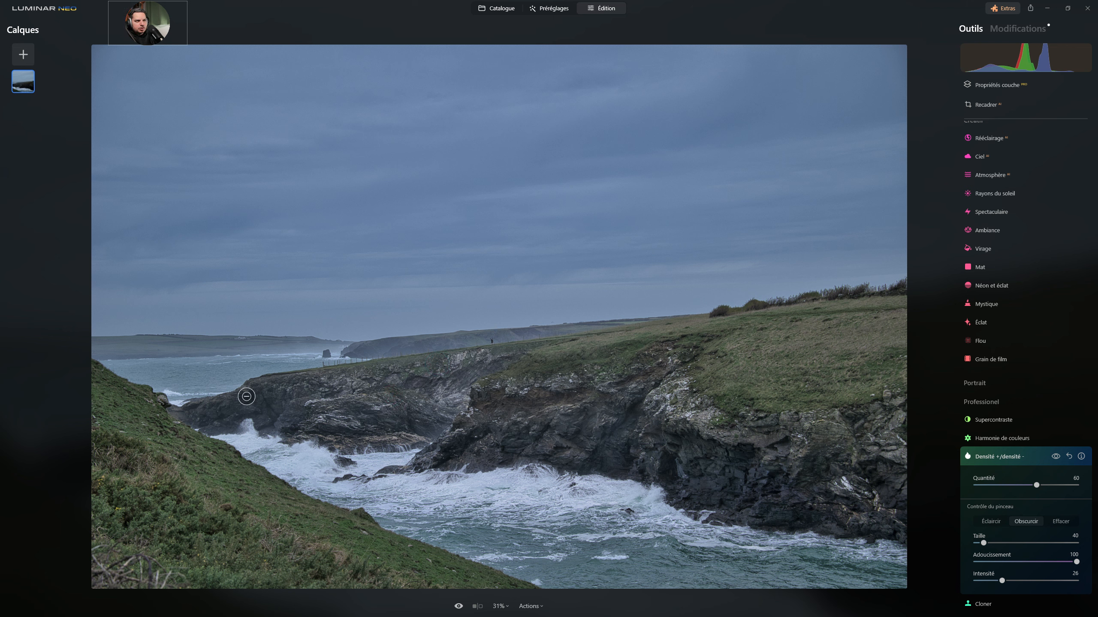
mouse_move(313, 390)
mouse_down()
mouse_move(274, 421)
mouse_move(447, 394)
mouse_up()
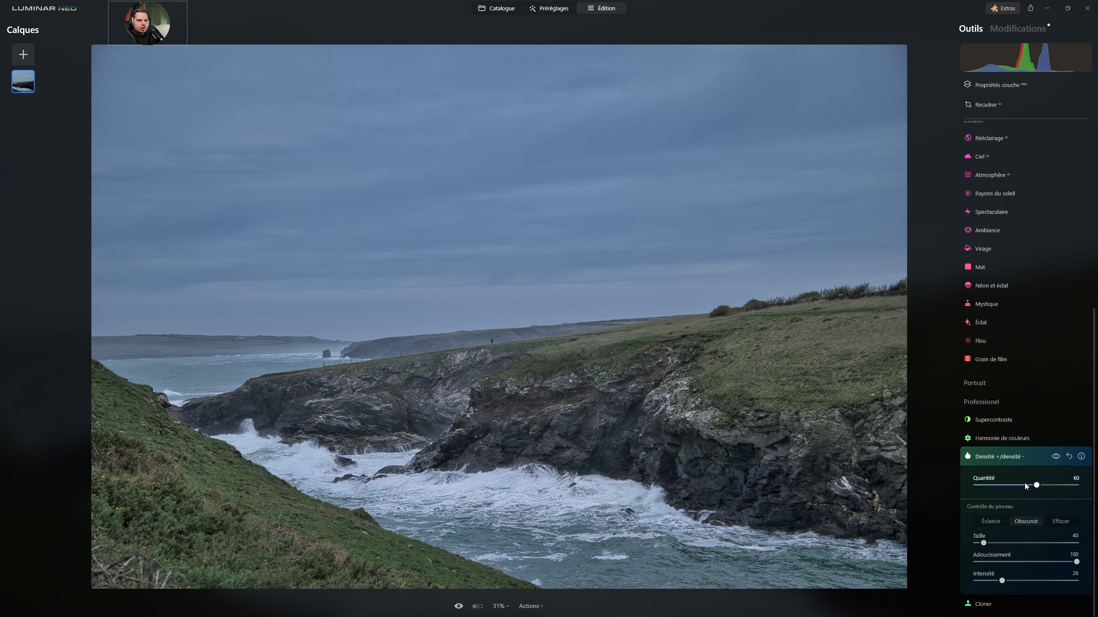
- Lower the rock darkening's Quantité to 16 and compare the photo with and without the effect
drag(1036, 485, 1079, 485)
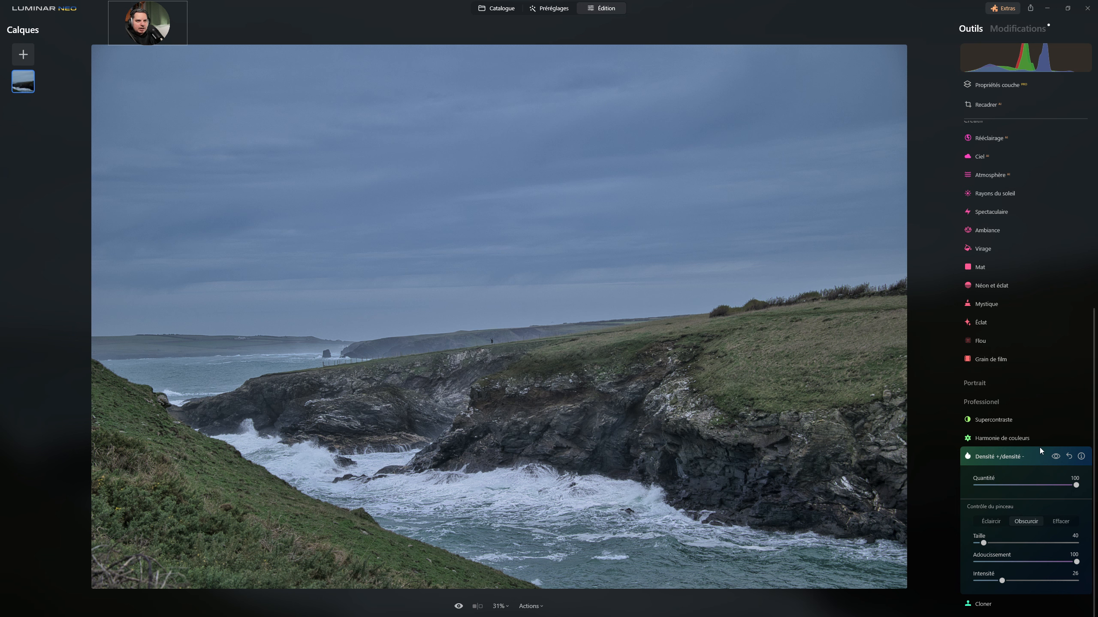
mouse_move(1072, 486)
mouse_down()
mouse_move(964, 484)
mouse_move(990, 486)
mouse_up()
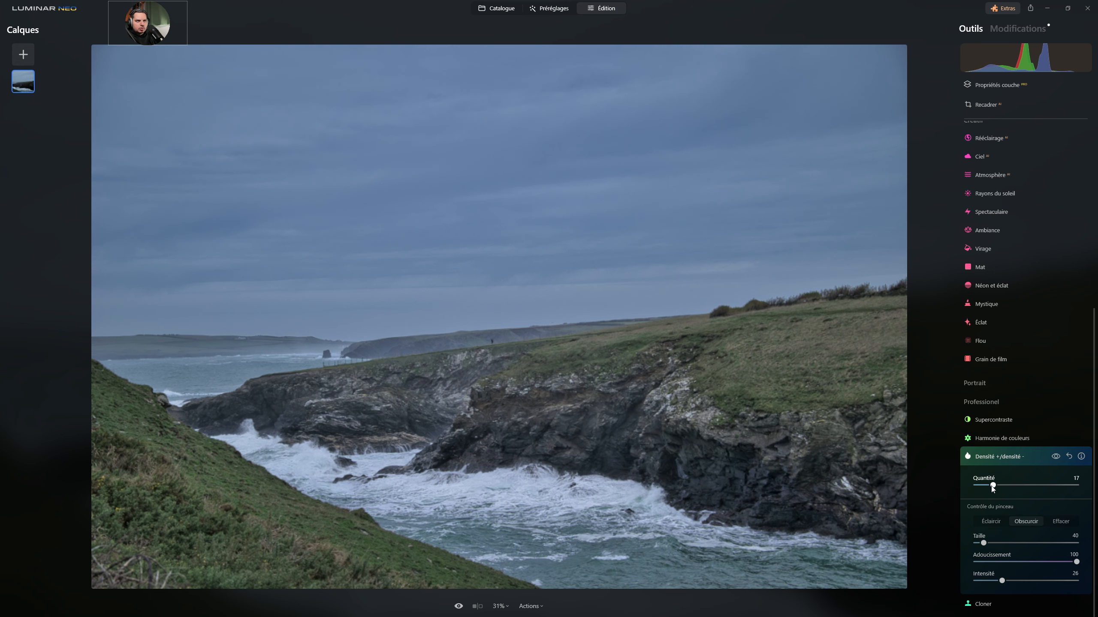
click(992, 485)
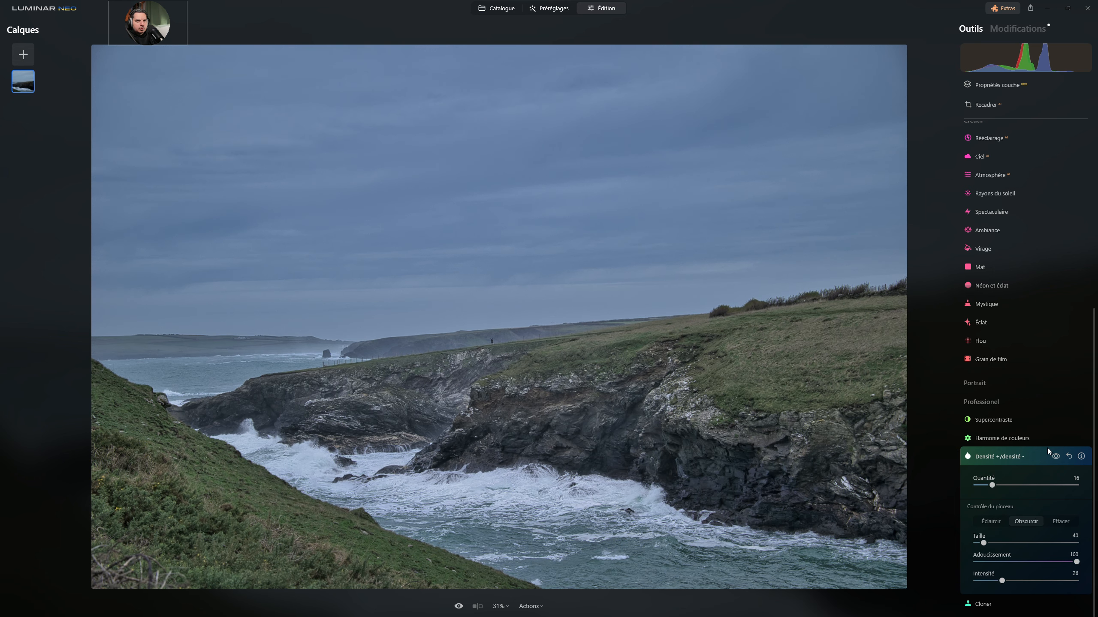
click(1055, 457)
click(1055, 457)
click(1055, 458)
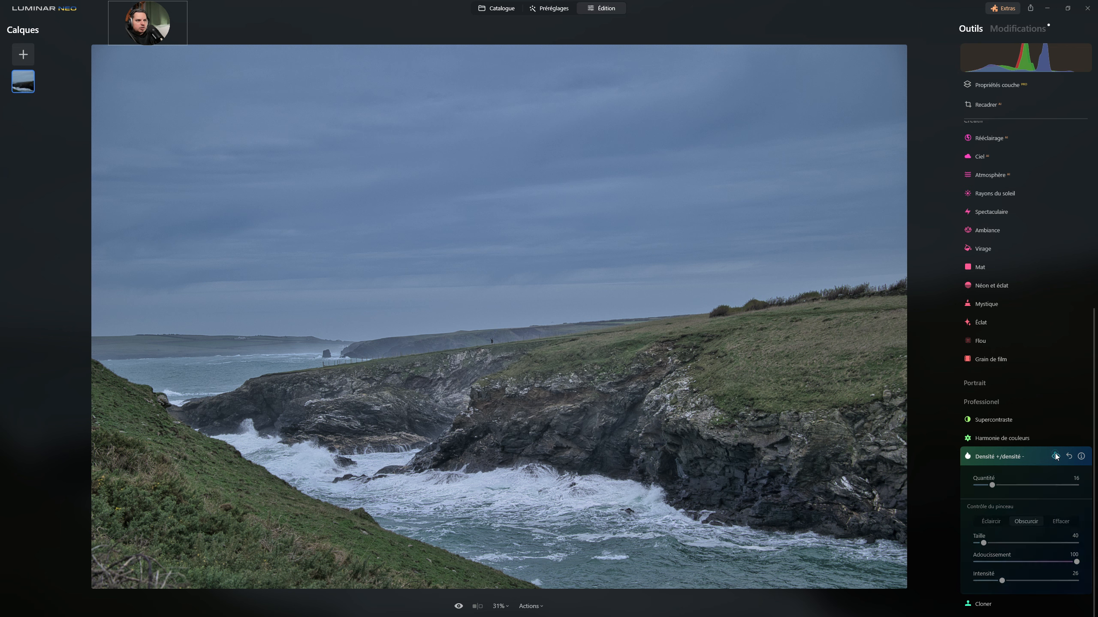
click(1055, 457)
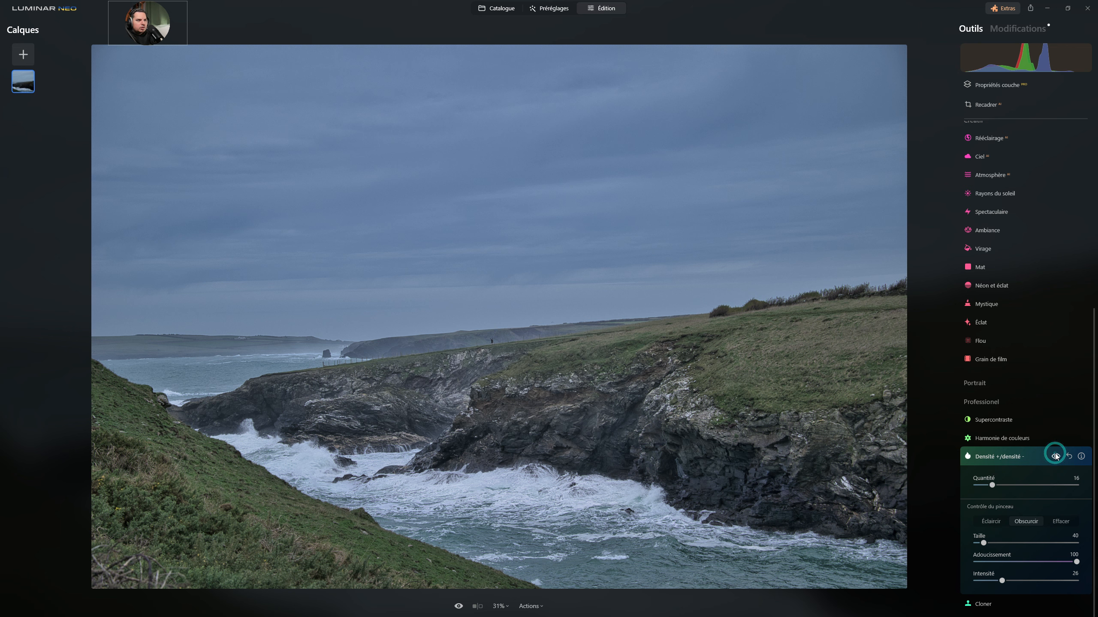
click(991, 462)
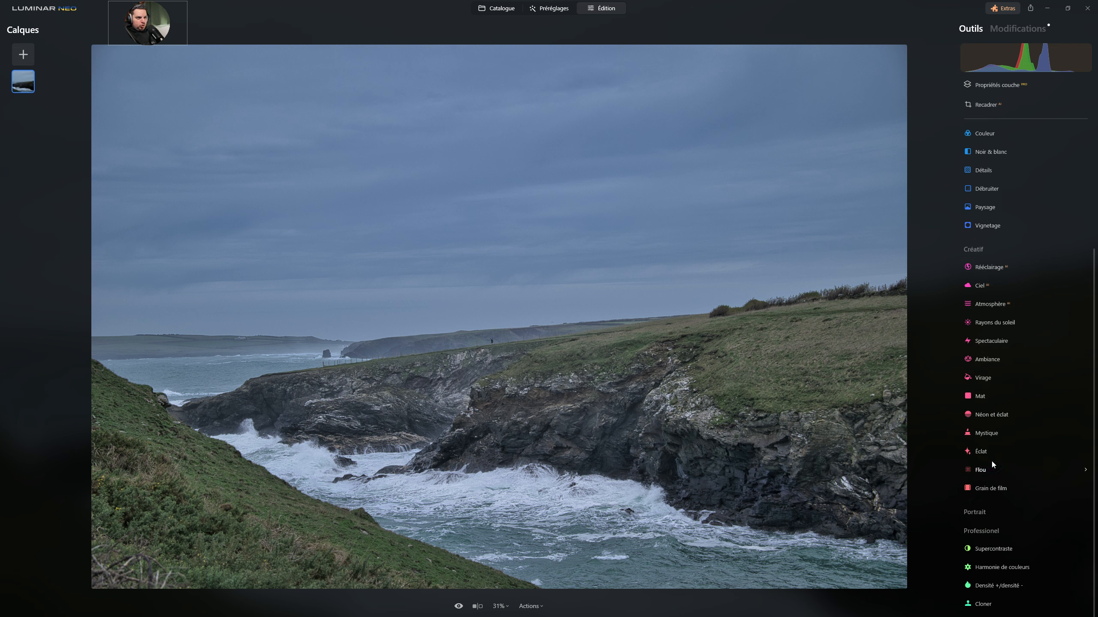
- Add a Vignetage centred on the waves at the foot of the cliffs, with Quantité -80 and Taille 0
click(986, 225)
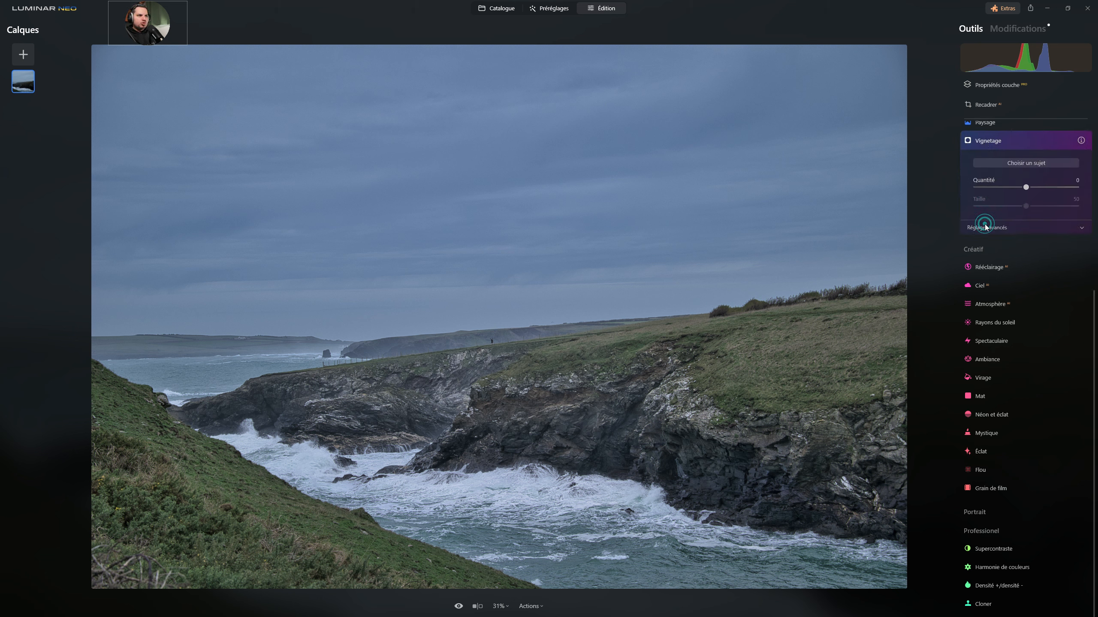
click(1027, 163)
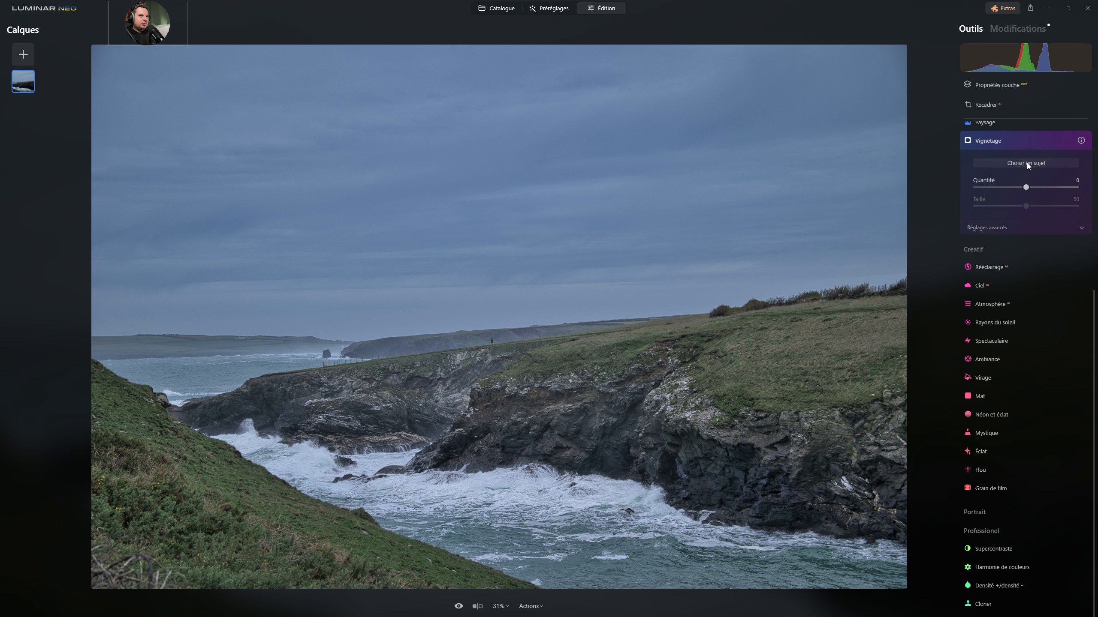
click(398, 433)
drag(1025, 187, 976, 206)
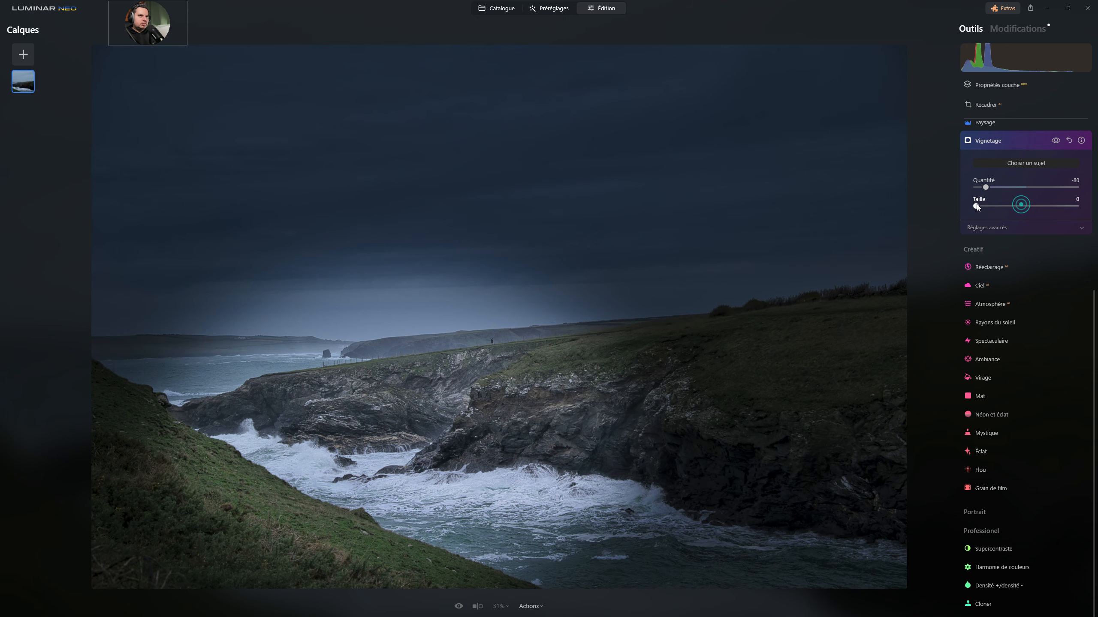
- Soften the vignette by setting Progressivité to 100 and Quantité to -41
click(986, 227)
drag(1025, 267, 1077, 267)
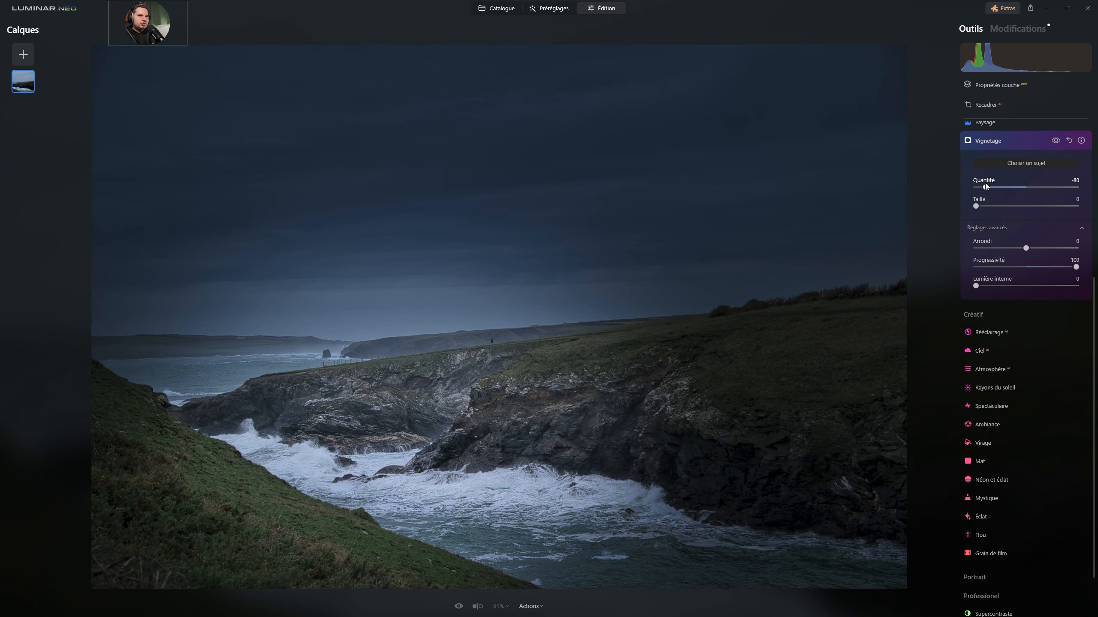
mouse_move(1000, 188)
mouse_down()
mouse_move(990, 188)
mouse_move(1007, 187)
mouse_up()
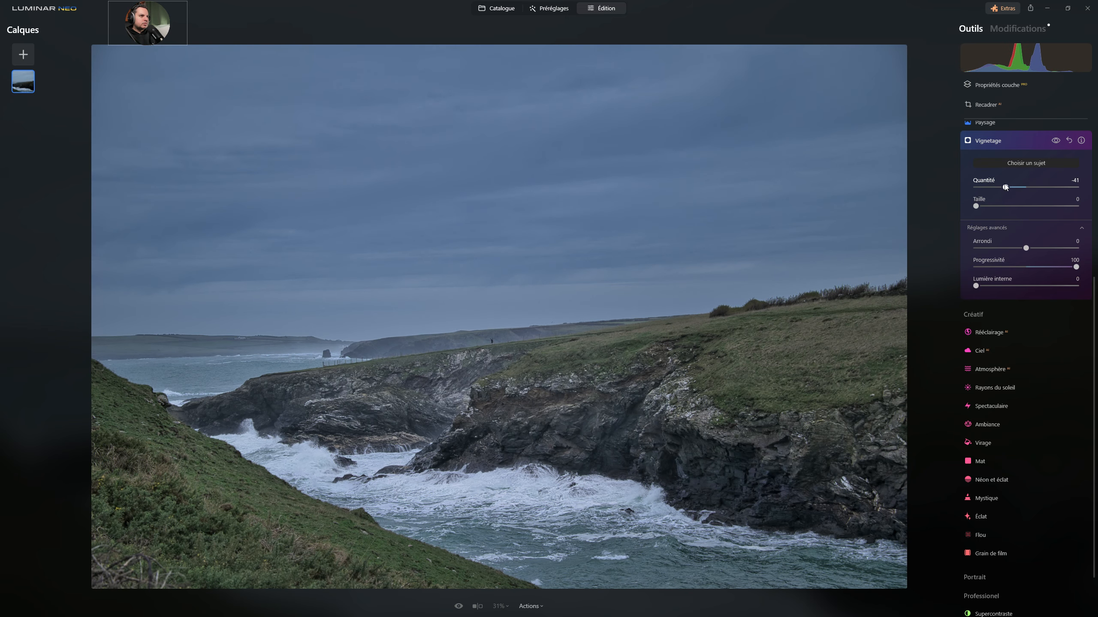
- Compare the photo with and without the vignette, and close the Vignetage settings
click(1058, 143)
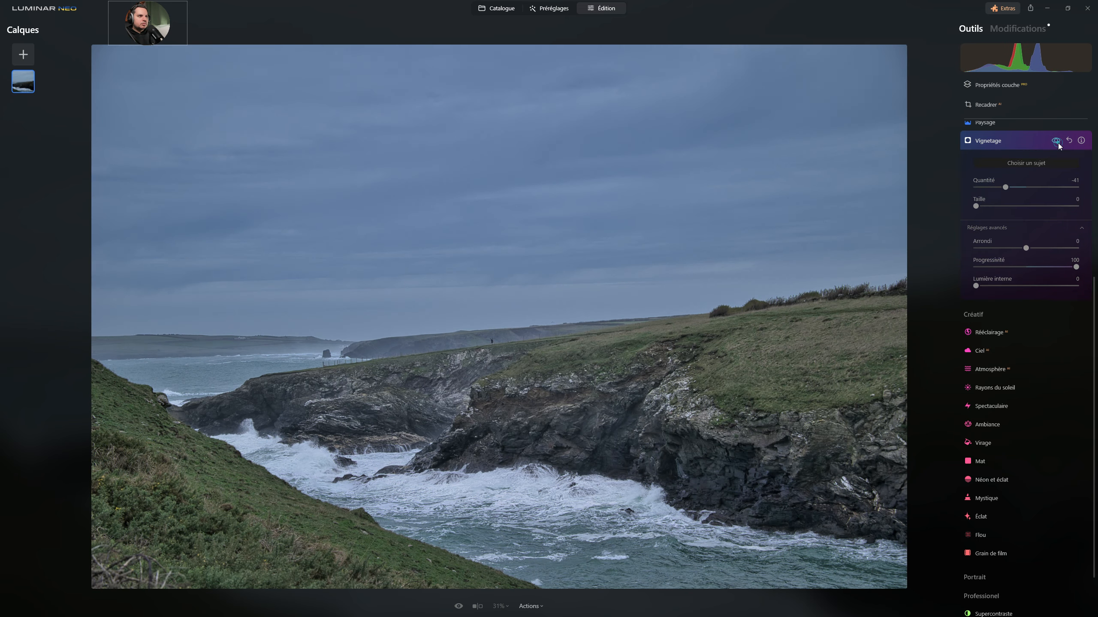
click(1058, 143)
click(1059, 142)
click(1058, 143)
click(1058, 143)
click(1057, 144)
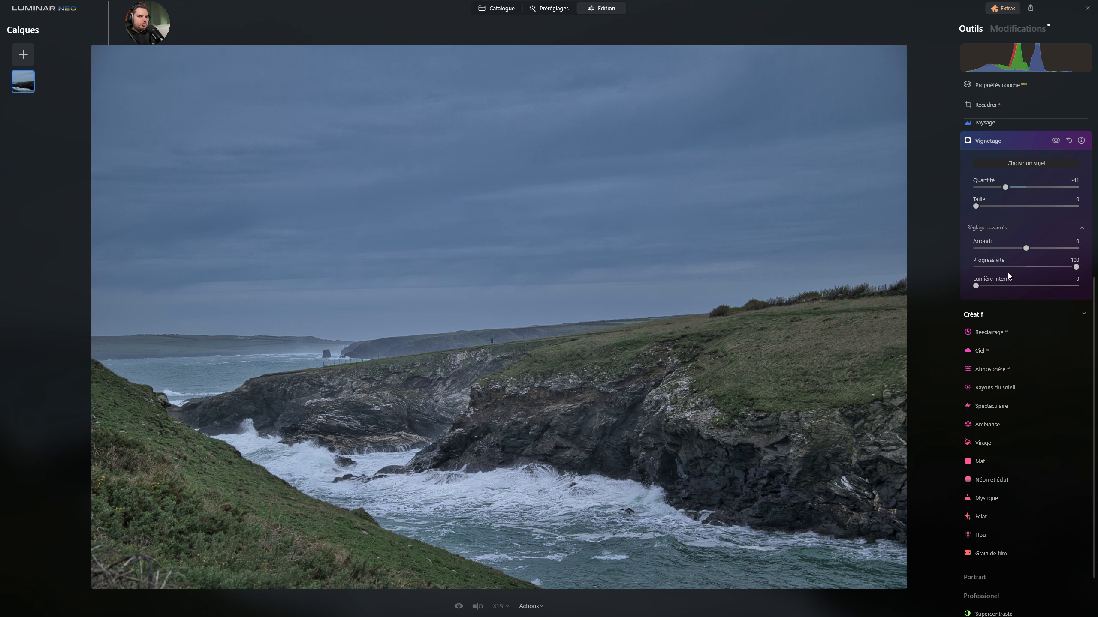
mouse_move(1005, 188)
mouse_down()
mouse_move(992, 189)
mouse_move(1005, 189)
mouse_up()
click(1059, 142)
click(1059, 141)
click(1061, 142)
click(1061, 142)
click(995, 143)
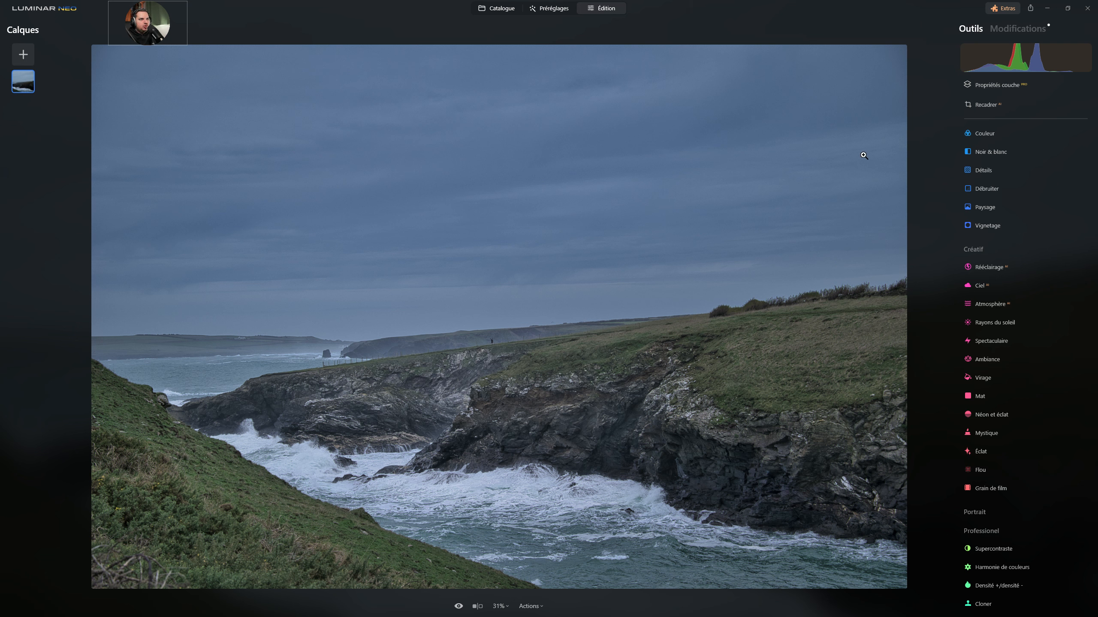
- Start a crop with the 16:9 ratio and reposition the frame lower on the photo to cut off the upper sky
click(990, 105)
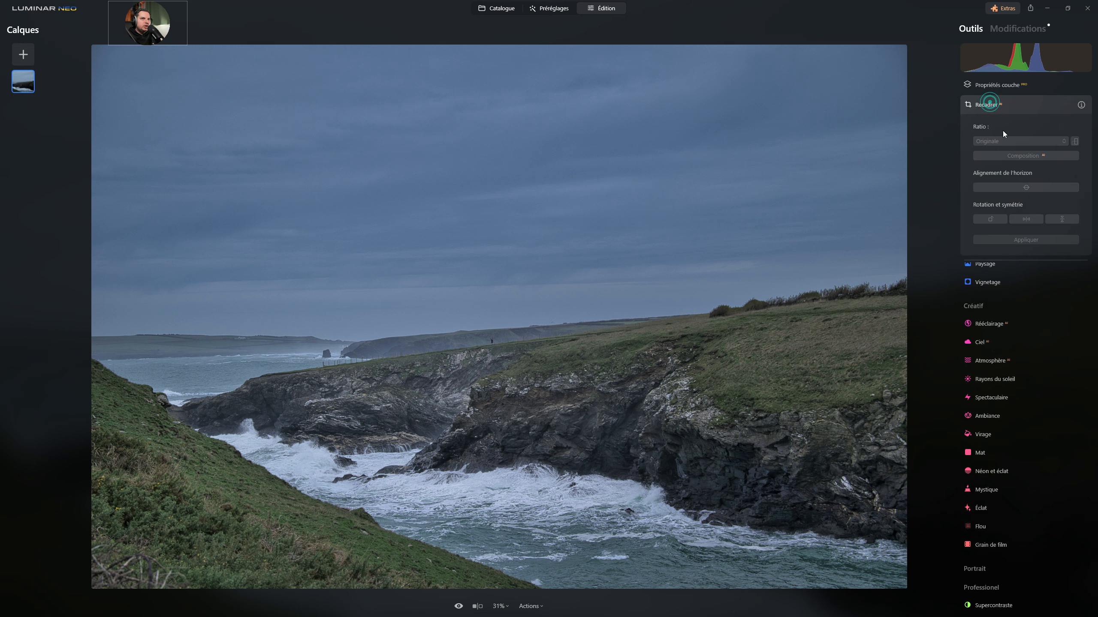
click(1009, 142)
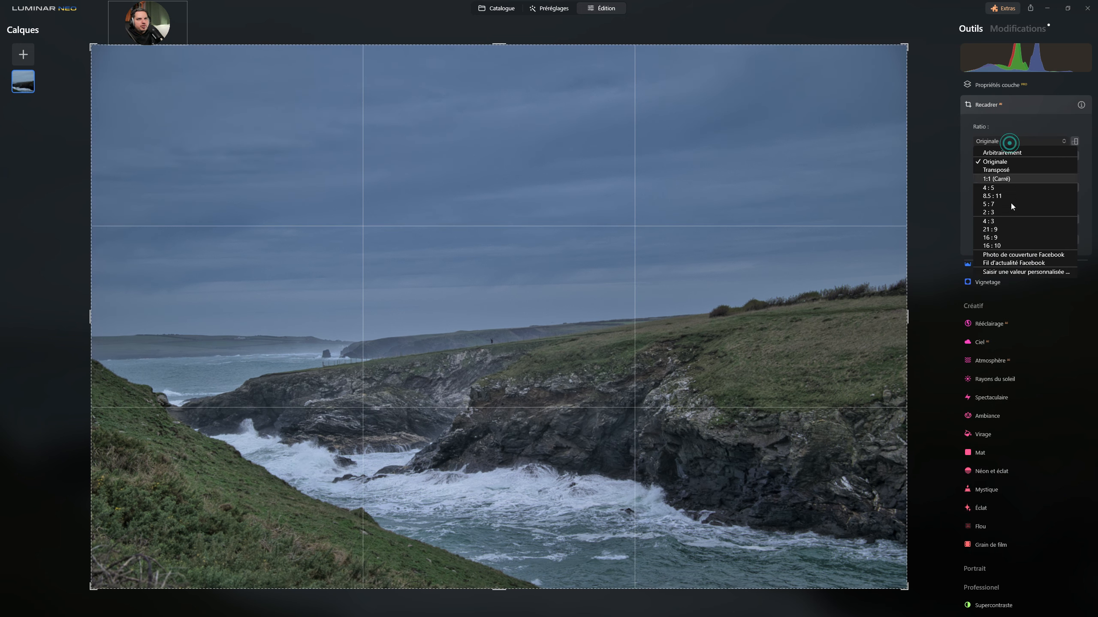
click(1000, 239)
drag(593, 260, 583, 106)
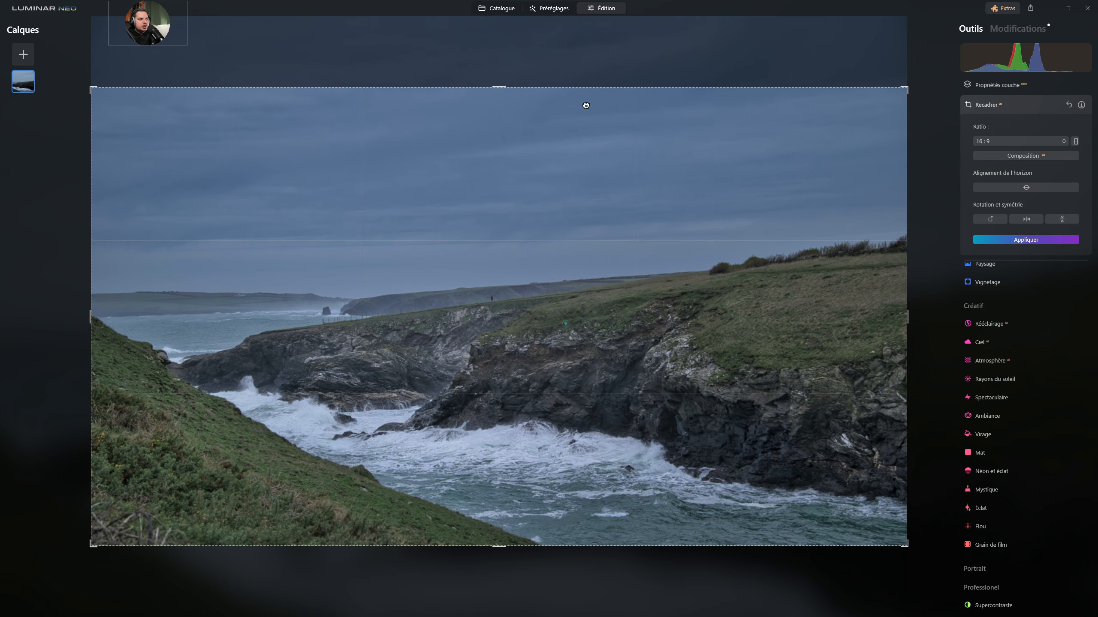
- Tighten the crop towards the photo's lower-left part, keeping the grassy slope while trimming sky and the right edge, and apply it
drag(498, 87, 487, 125)
drag(482, 244, 441, 251)
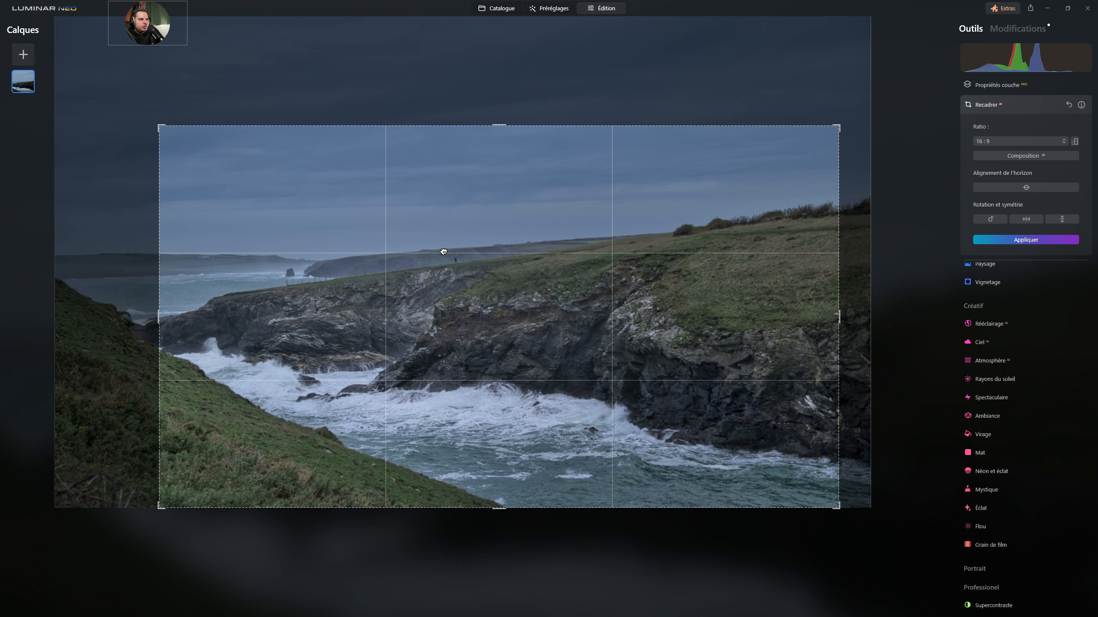
drag(499, 126, 670, 119)
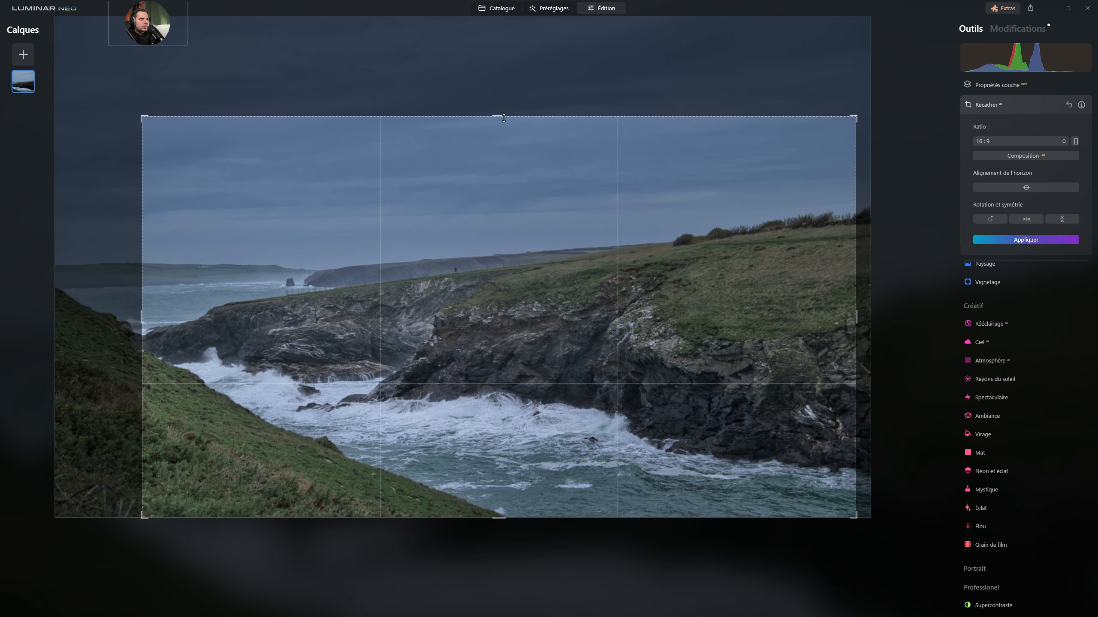
drag(500, 115, 504, 65)
drag(513, 182, 573, 180)
drag(499, 112, 502, 54)
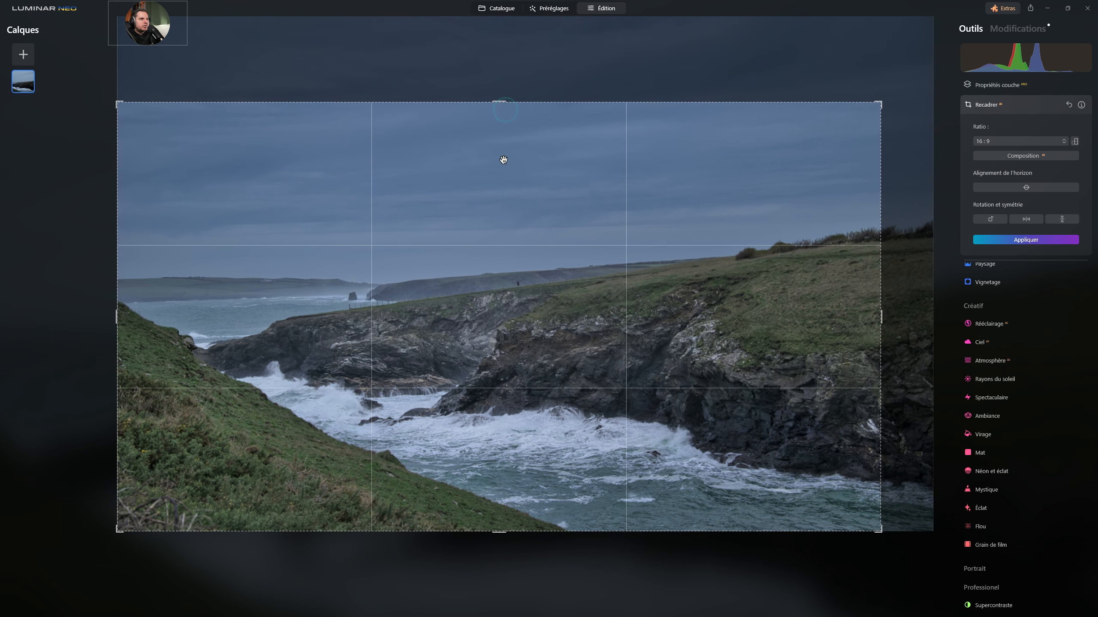
drag(502, 162, 469, 157)
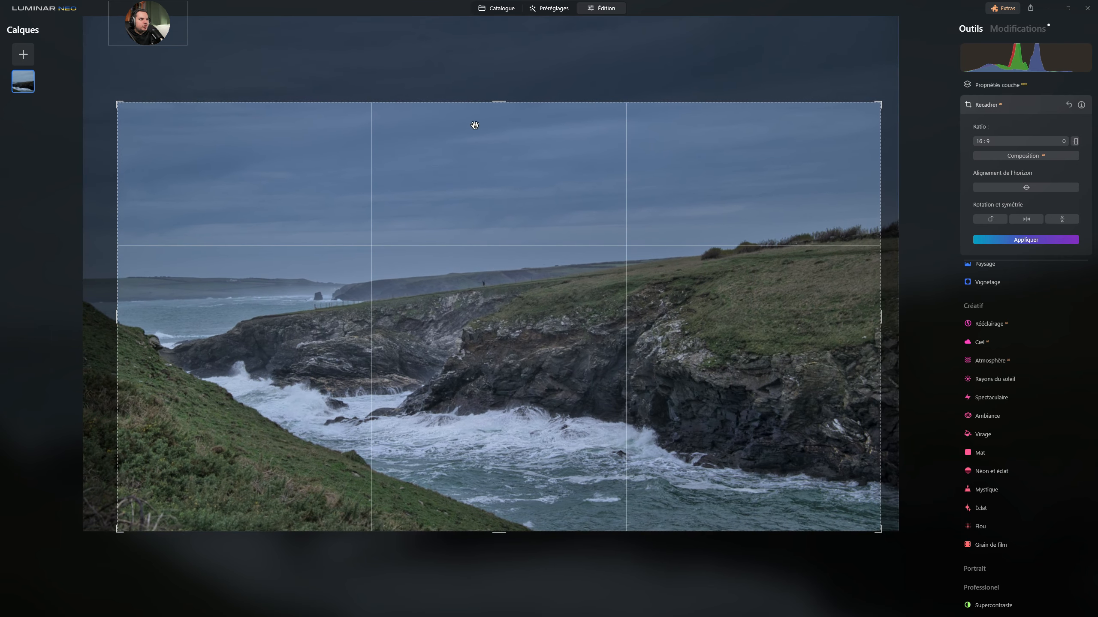
drag(498, 102, 504, 111)
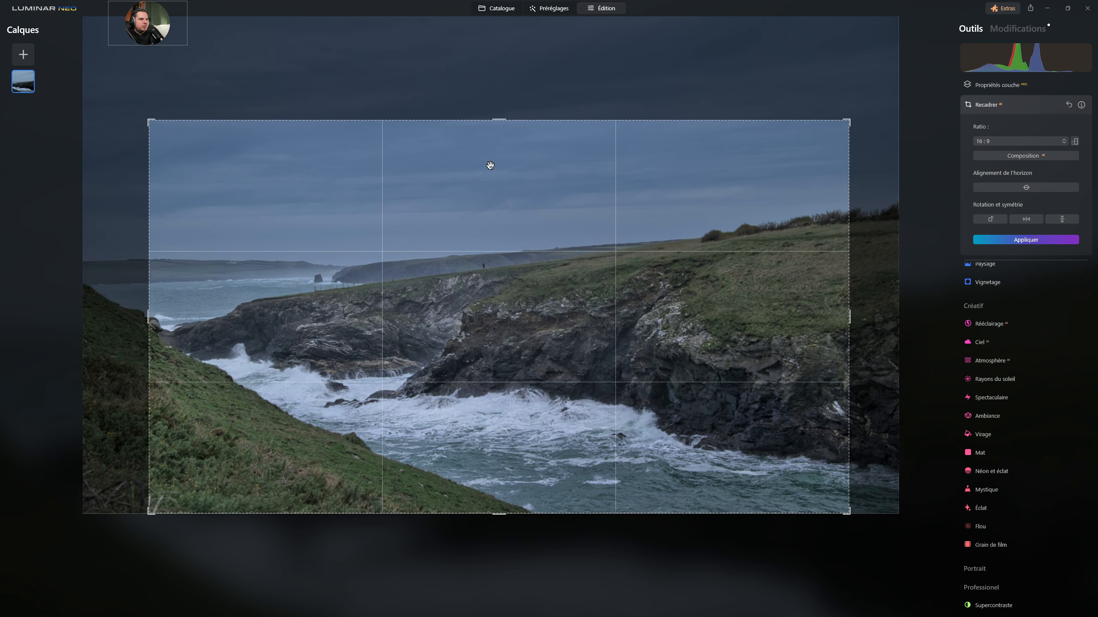
drag(475, 205, 544, 194)
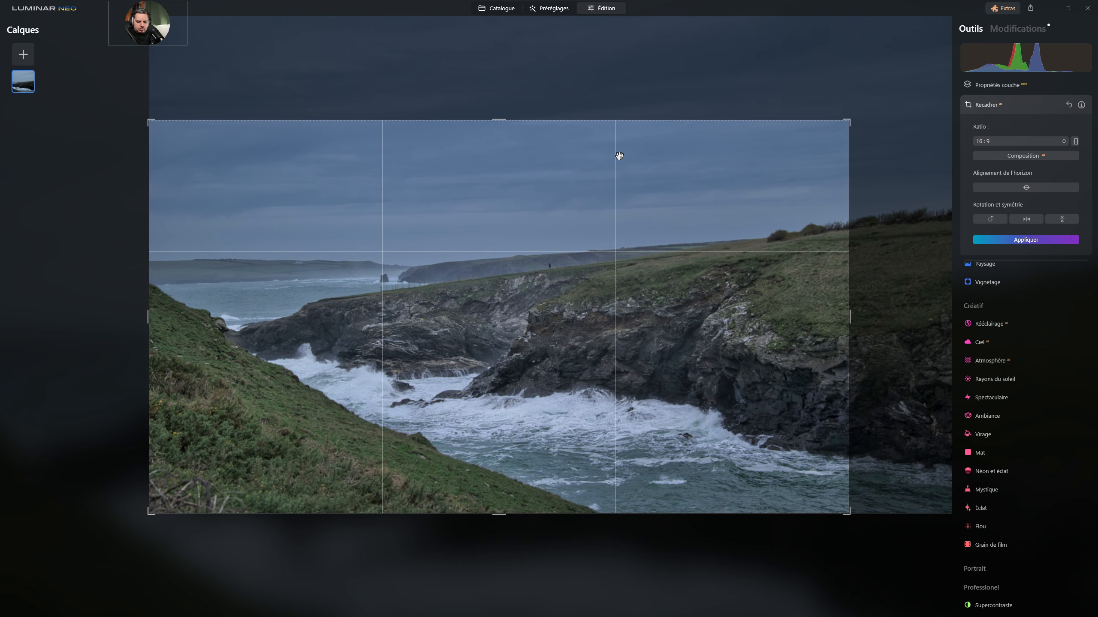
key(Return)
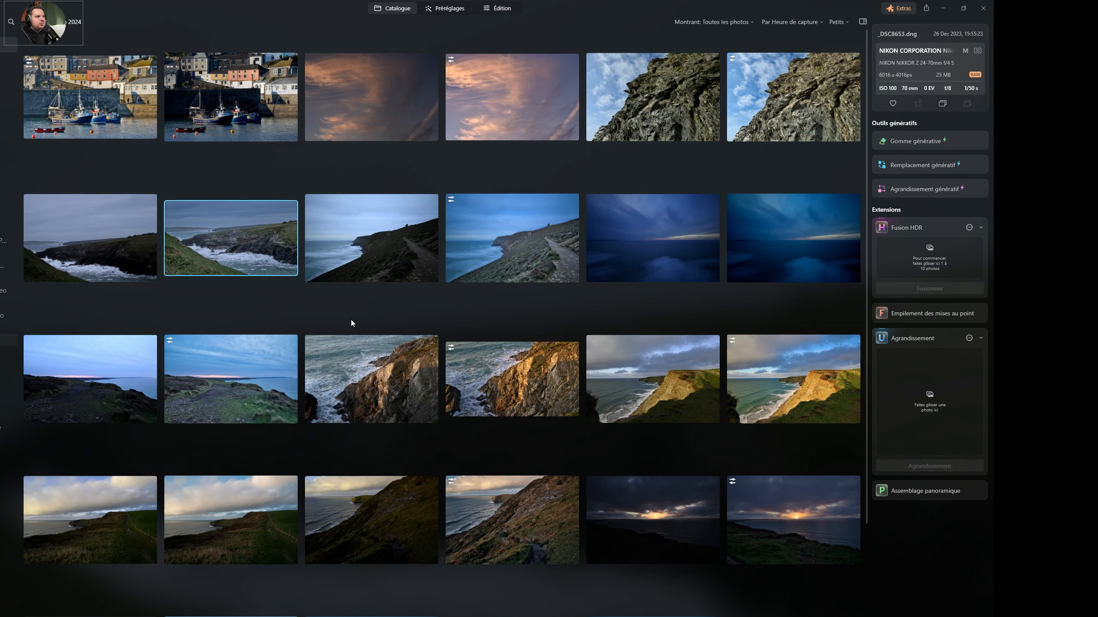
- Erase the dead branches in the photo's lower-left corner with Gomme générative, clear the selection and save the result
click(916, 143)
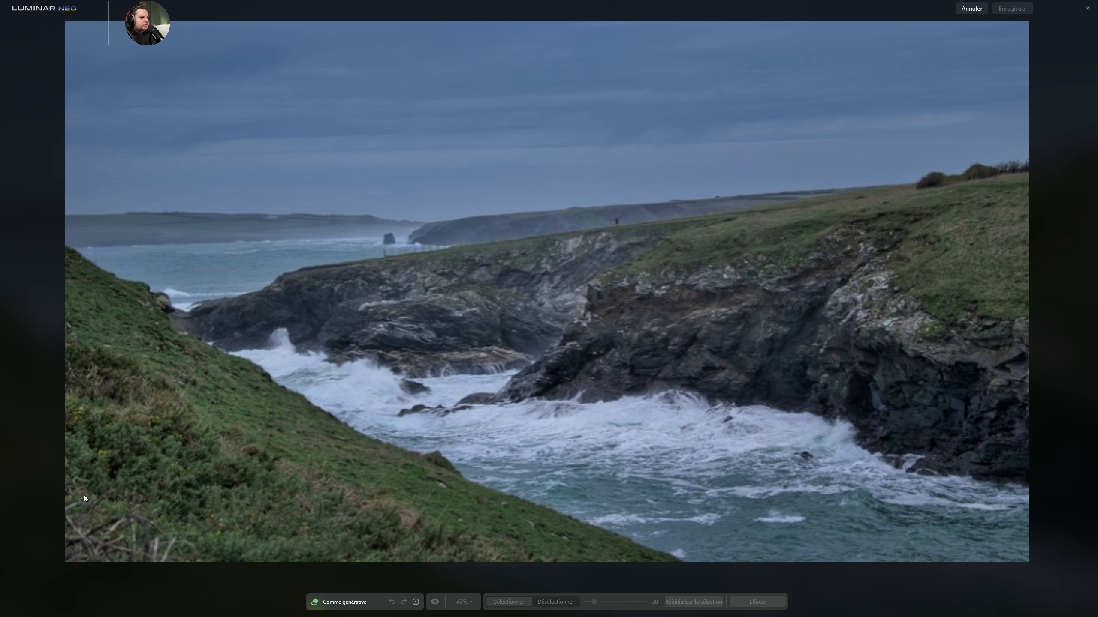
mouse_move(84, 495)
mouse_down()
mouse_move(75, 538)
mouse_move(91, 548)
mouse_move(77, 519)
mouse_move(55, 559)
mouse_move(132, 525)
mouse_move(92, 530)
mouse_move(106, 520)
mouse_move(179, 550)
mouse_move(164, 565)
mouse_move(70, 552)
mouse_move(156, 540)
mouse_move(126, 548)
mouse_move(143, 541)
mouse_move(211, 566)
mouse_move(82, 528)
mouse_up()
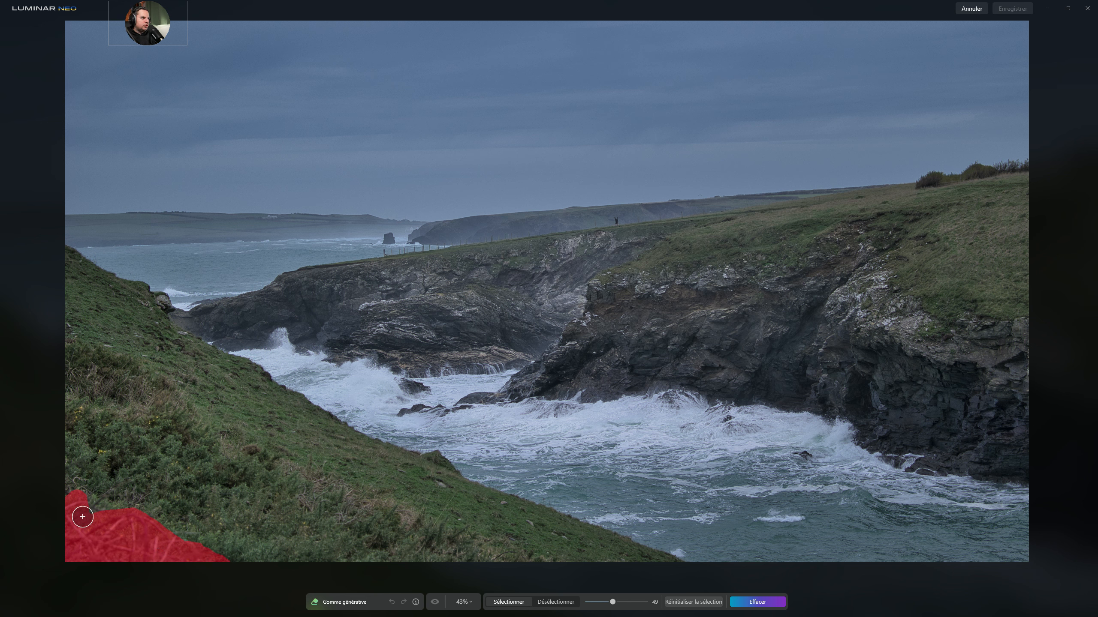
click(757, 602)
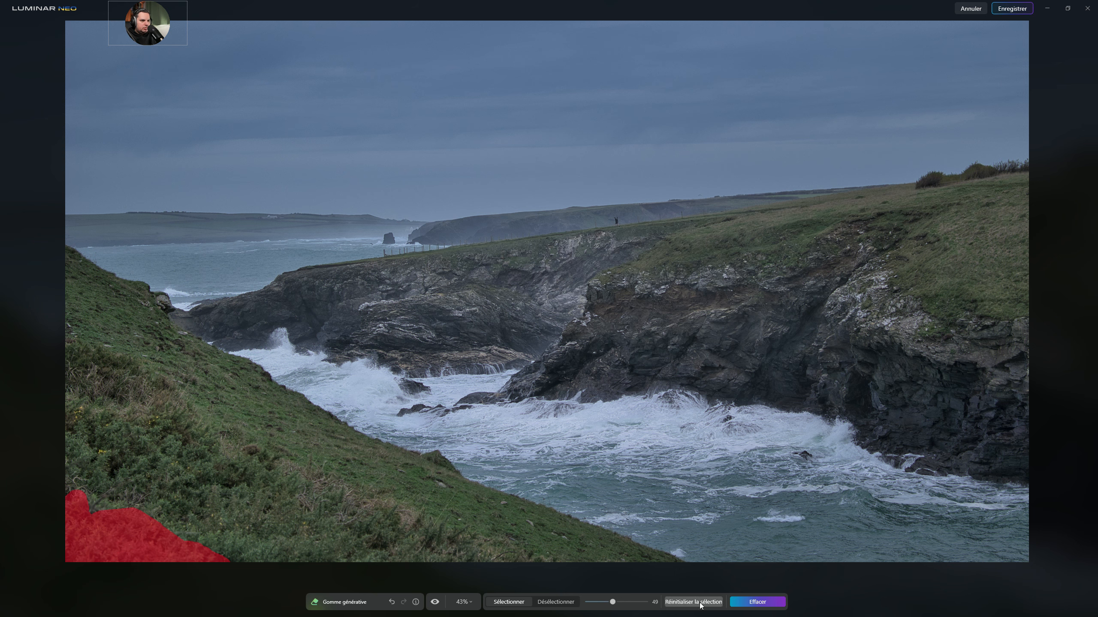
click(698, 604)
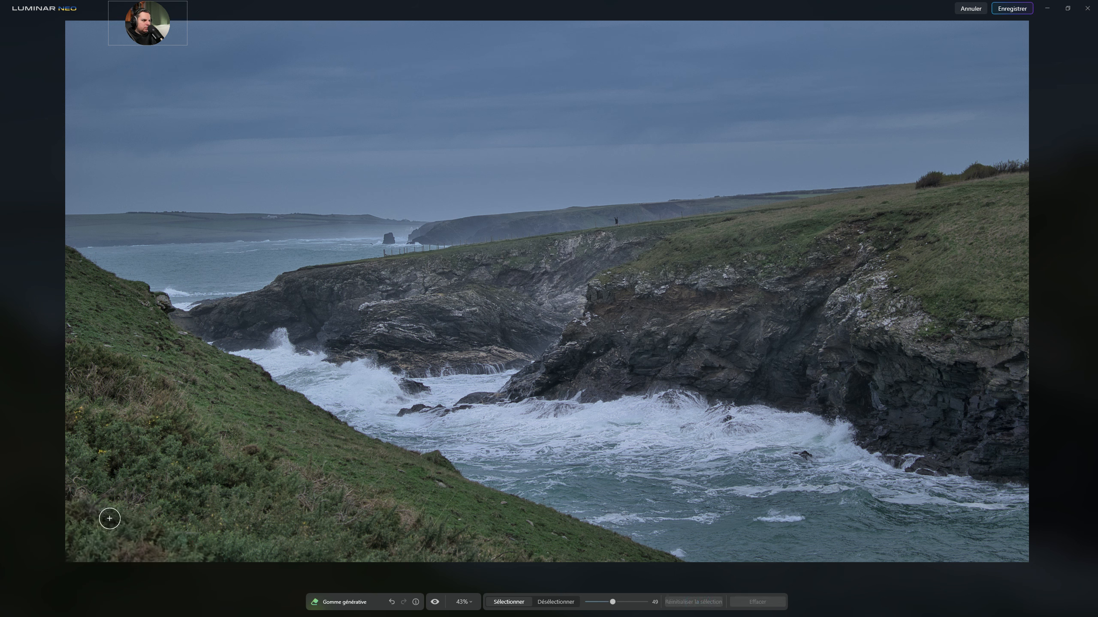
scroll(123, 526, down, 1)
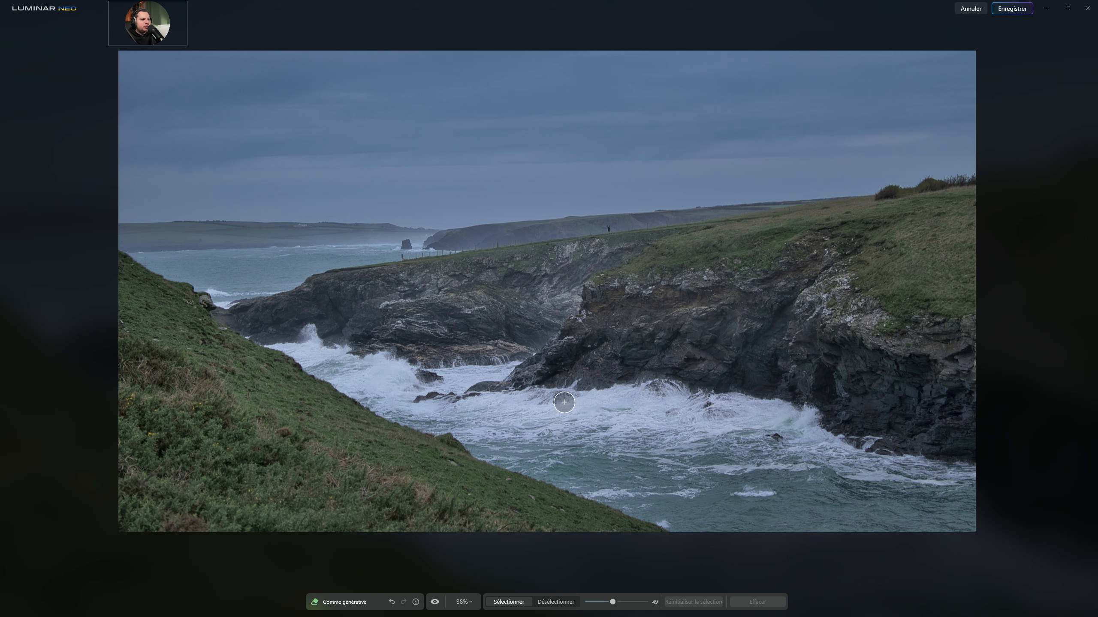
scroll(563, 400, up, 1)
scroll(558, 245, down, 2)
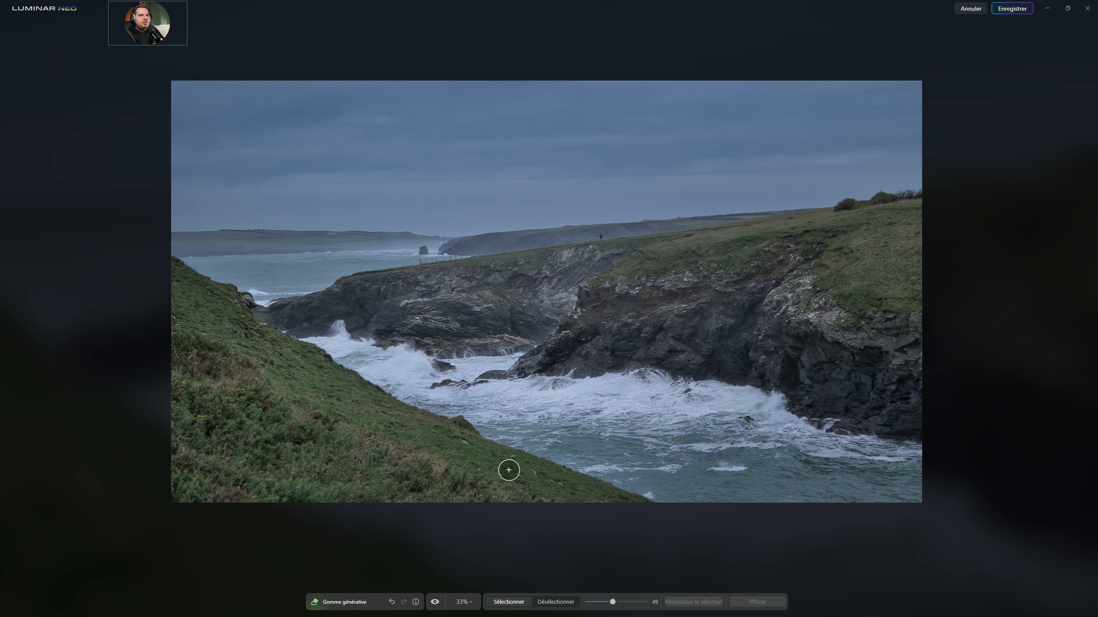
click(1011, 9)
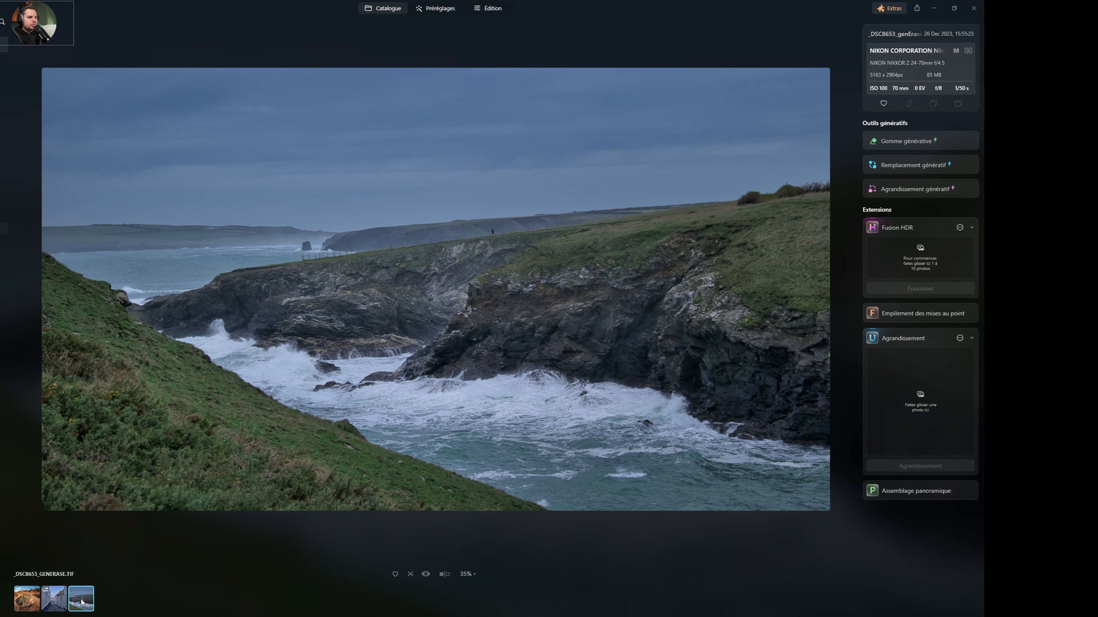
- Enlarge the erased version _DSC8653_GENERASE.TIF with the Agrandissement extension at a factor of 2x
drag(81, 602, 932, 401)
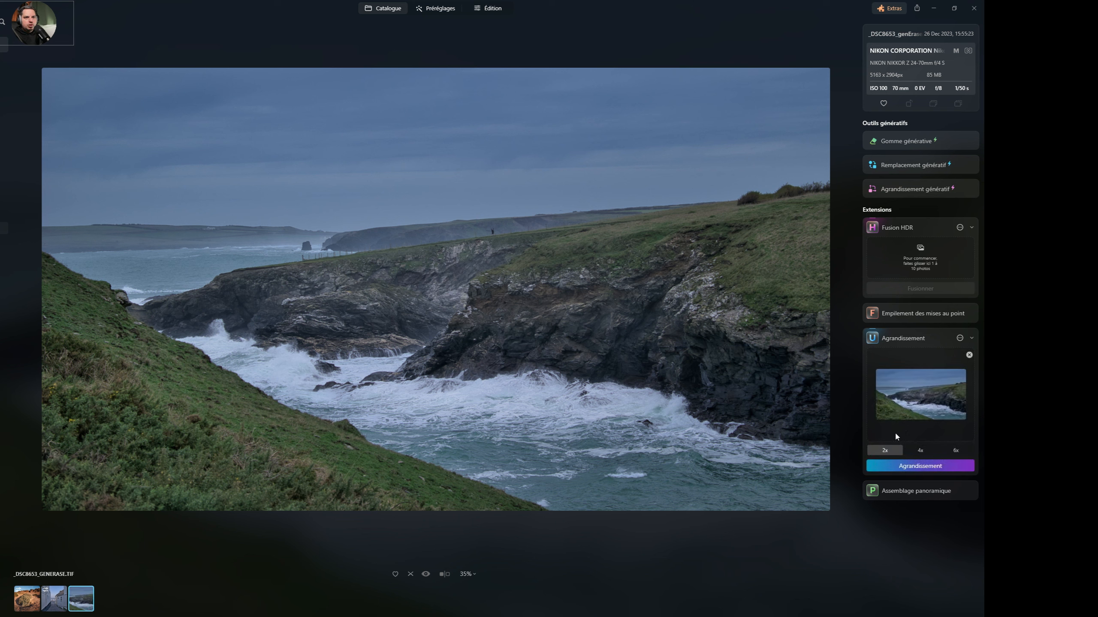
click(922, 451)
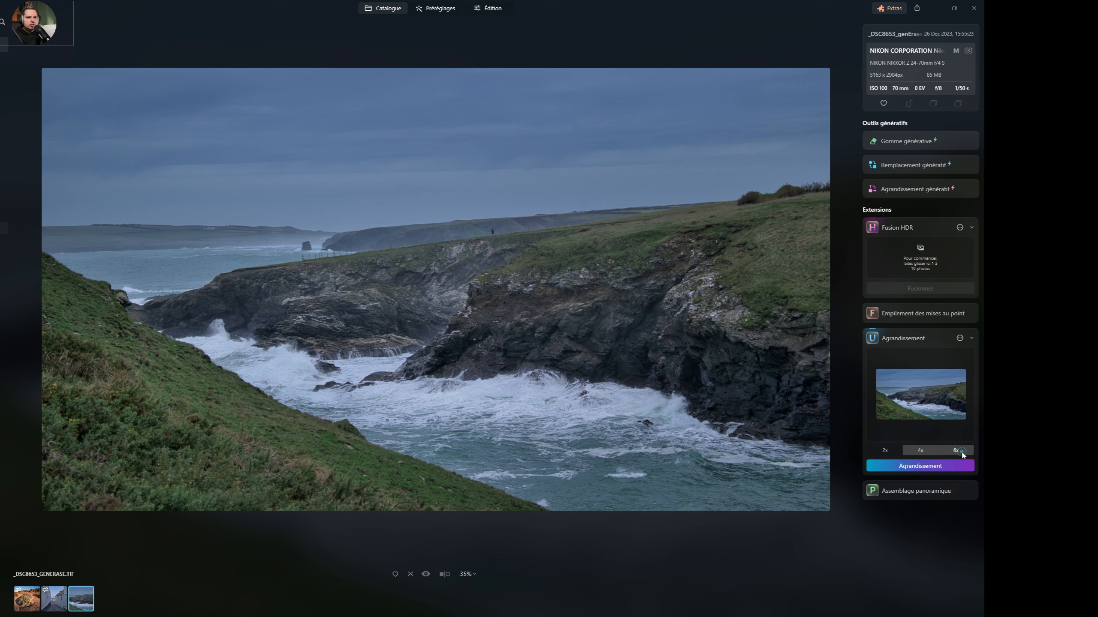
click(961, 454)
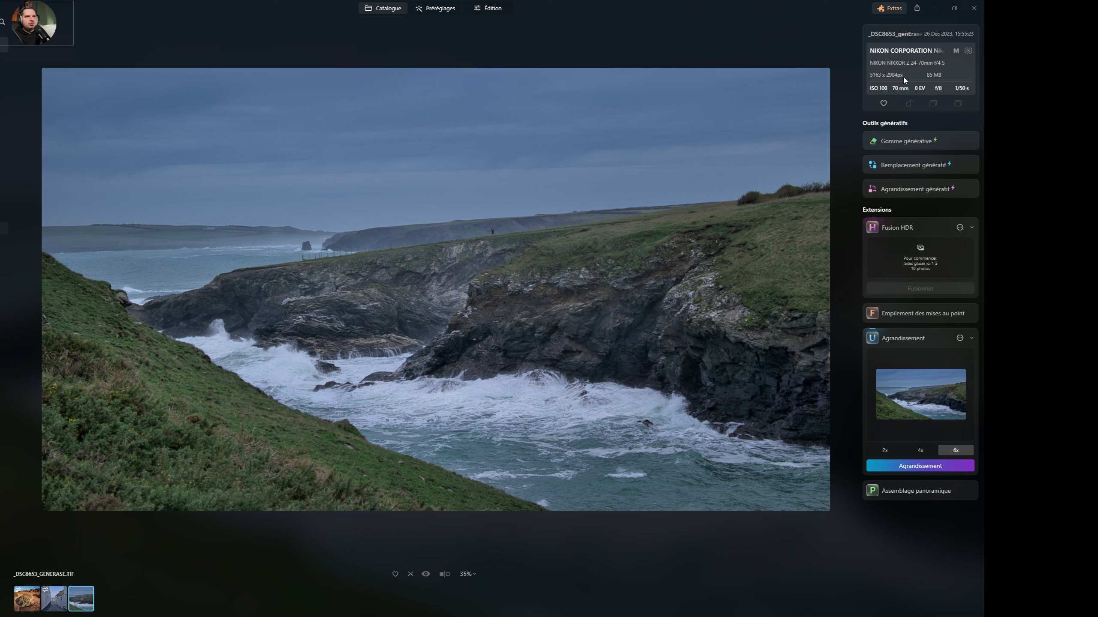
click(885, 450)
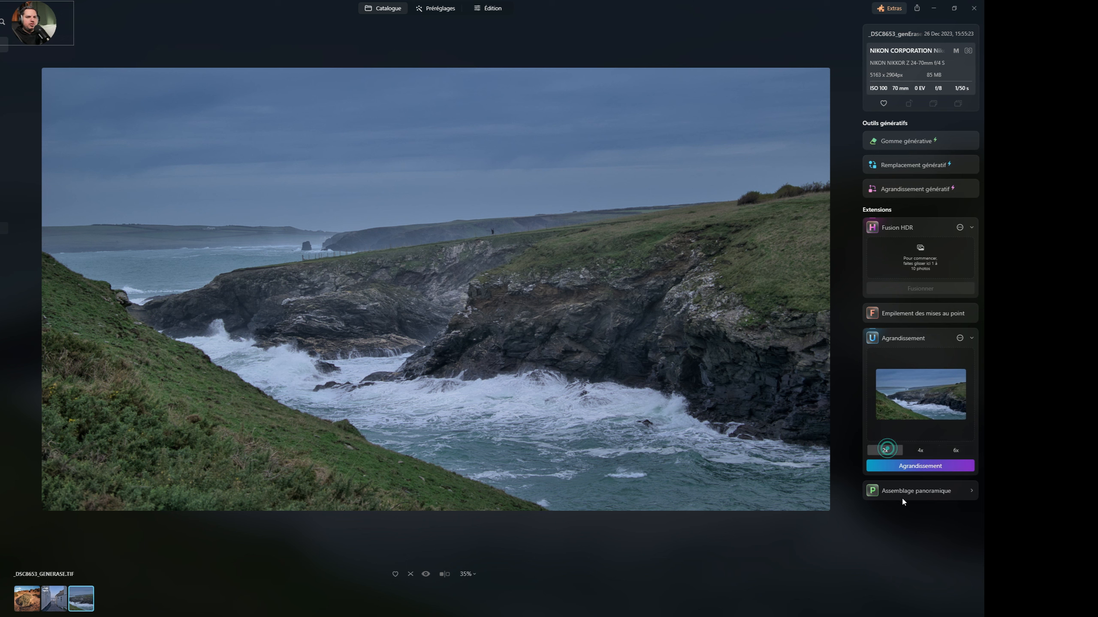
click(924, 454)
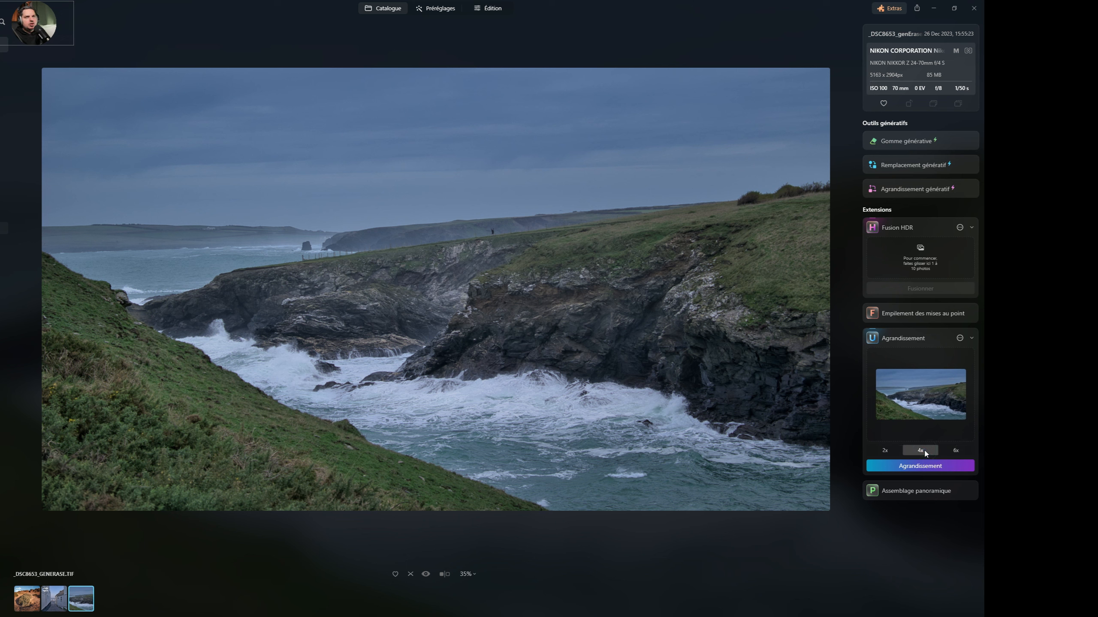
click(885, 450)
click(895, 466)
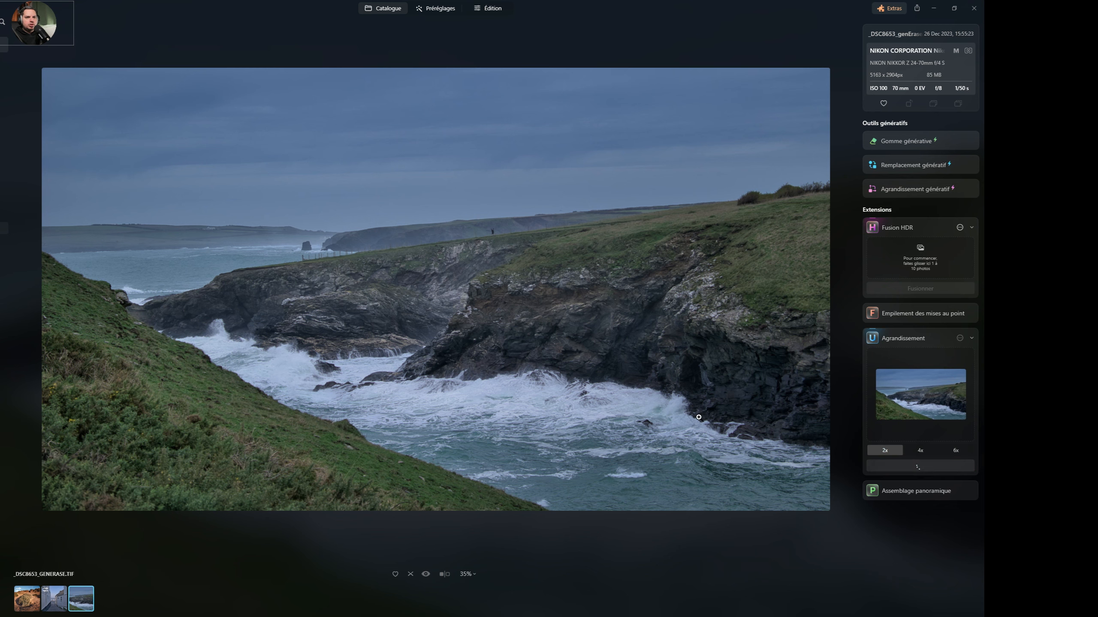